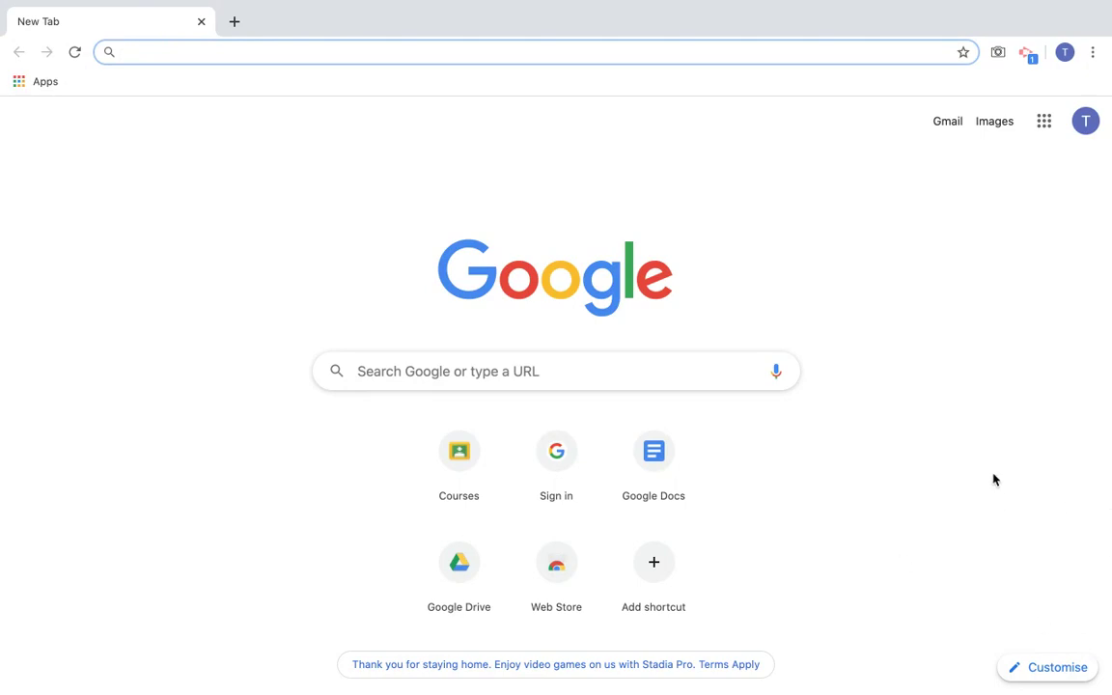
Open Google Drive from the Google apps list
click(1046, 123)
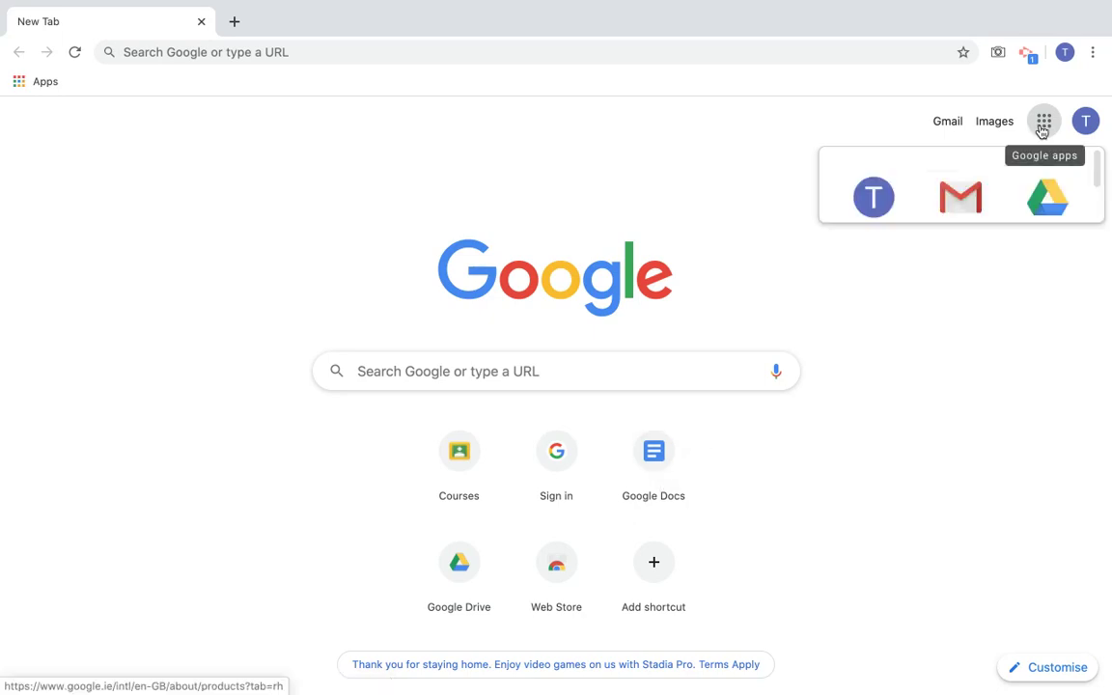
click(1042, 131)
click(1041, 131)
click(1046, 213)
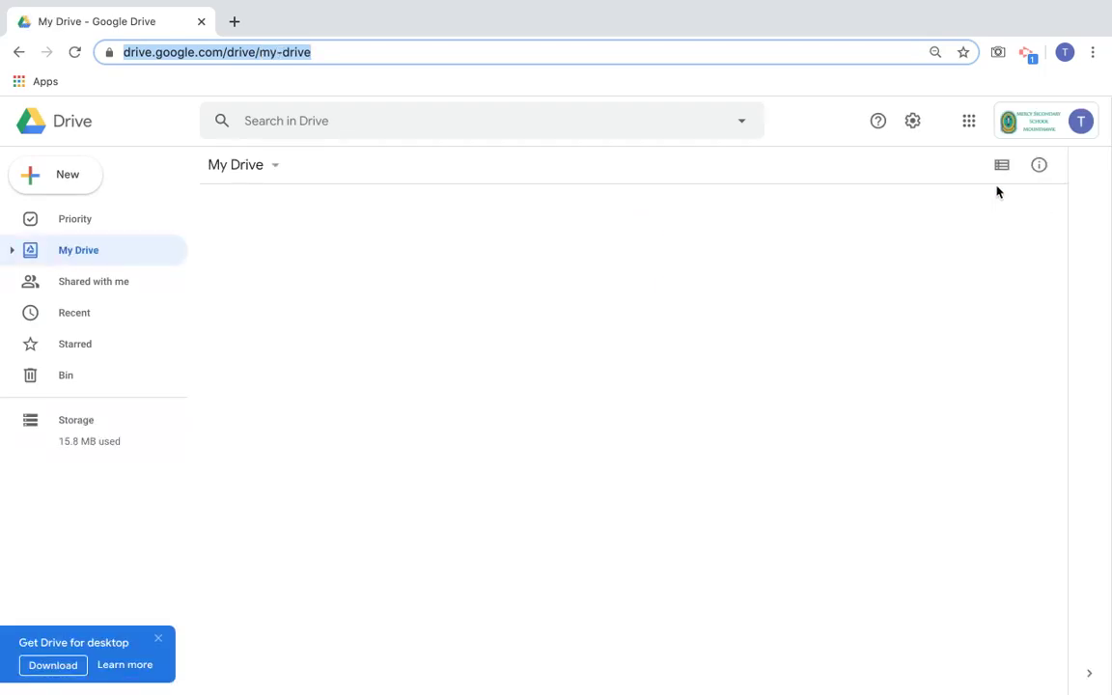
Create a folder named "Geography Quizs" in My Drive and open it
click(84, 181)
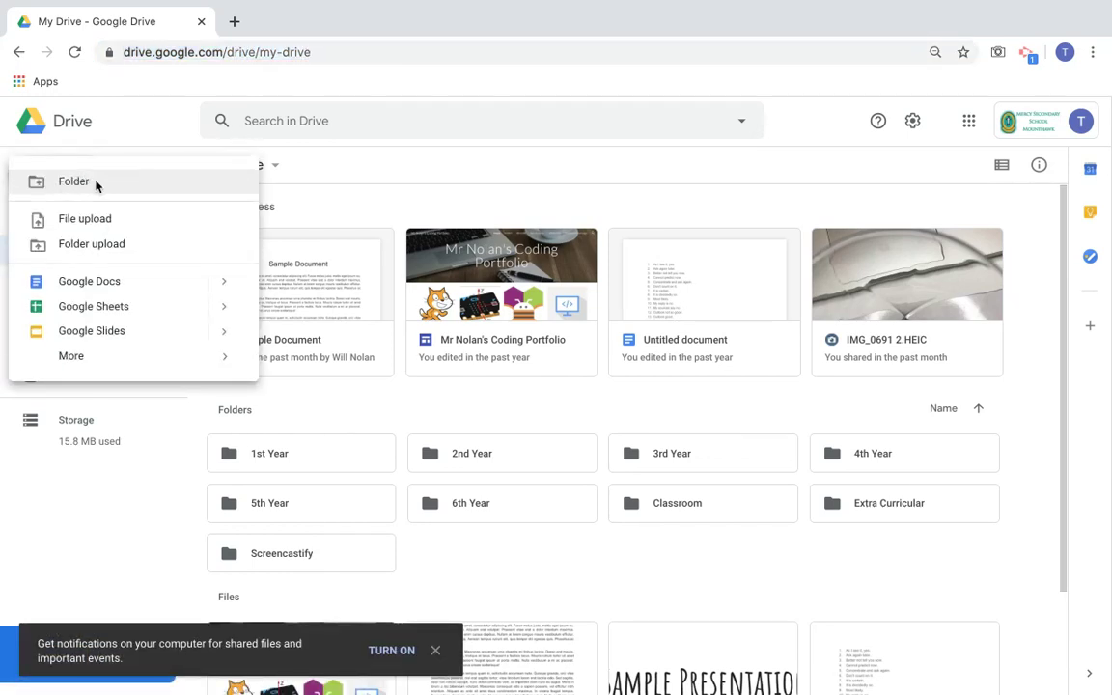
click(69, 185)
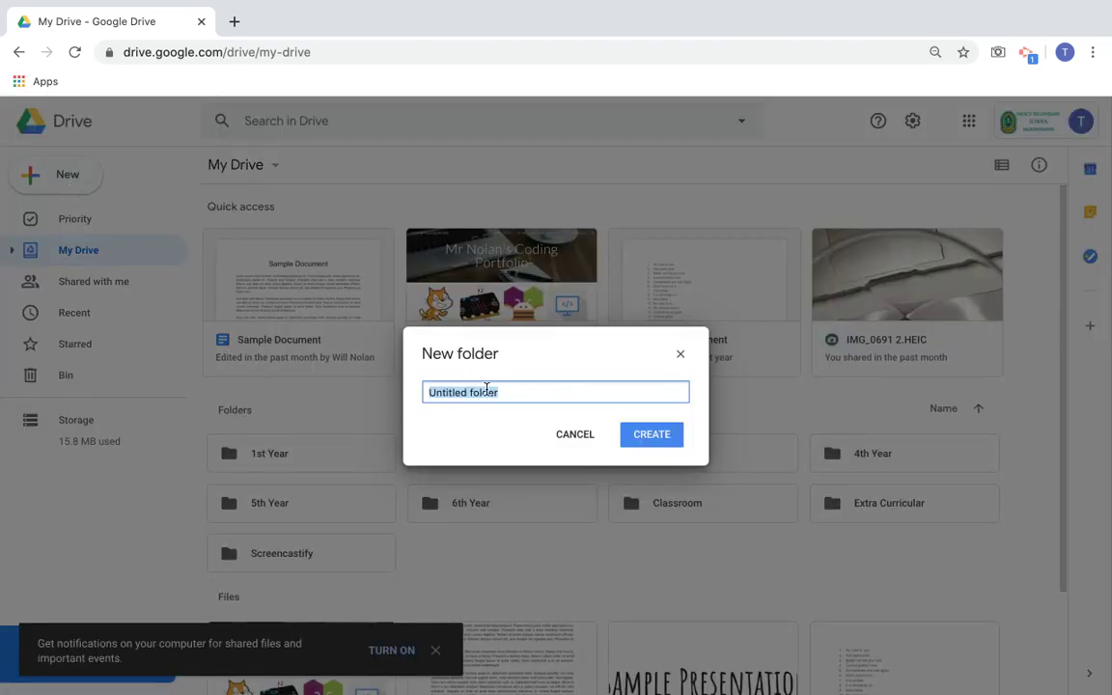
text(Geography Qui)
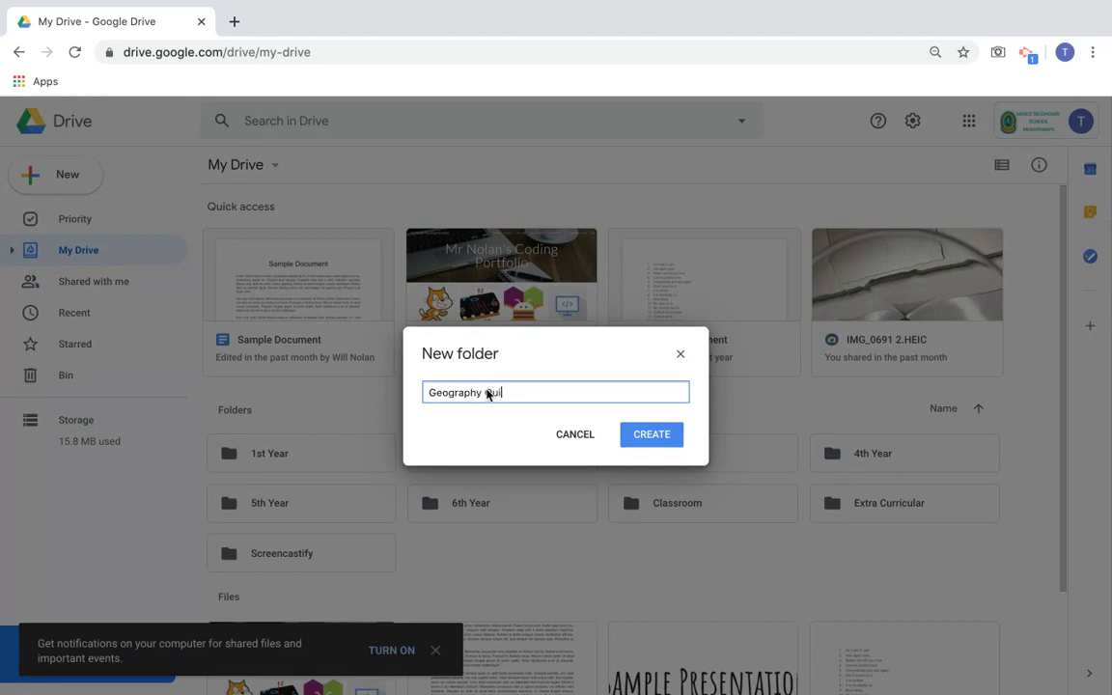
text(zs)
click(652, 435)
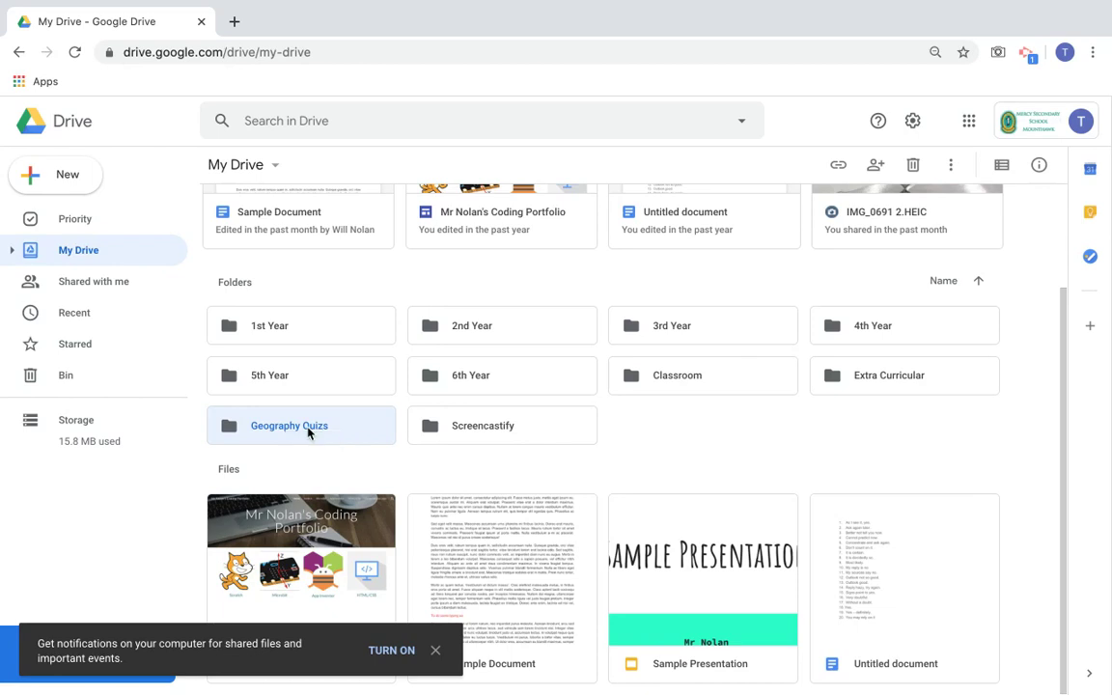
double_click(308, 429)
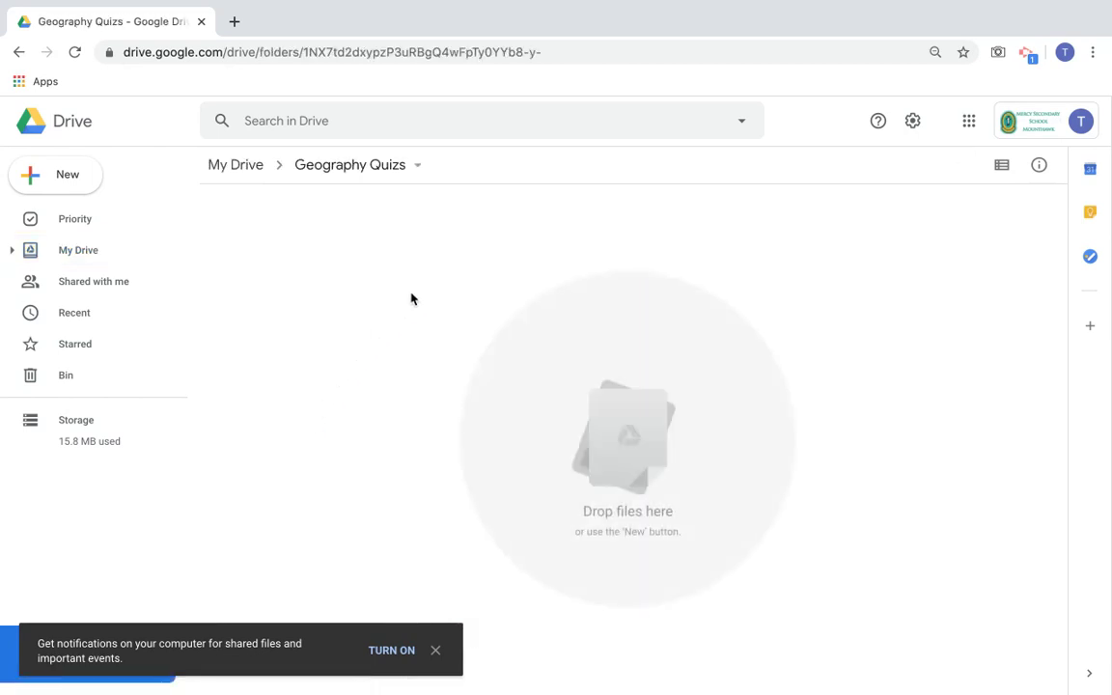
click(74, 184)
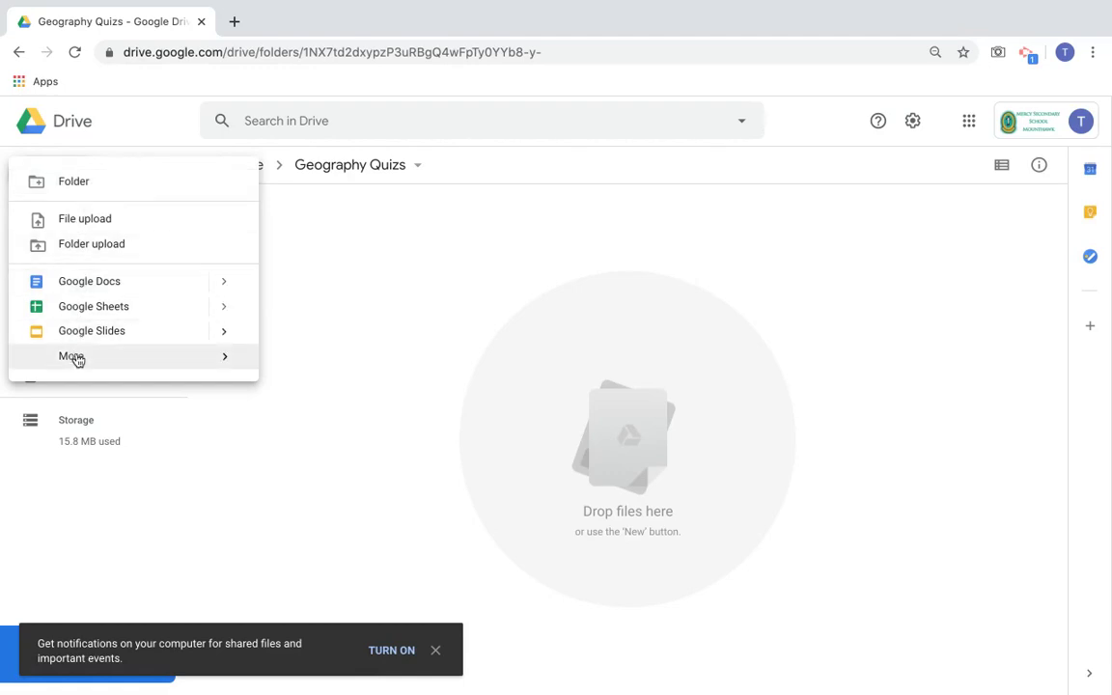
mouse_move(73, 358)
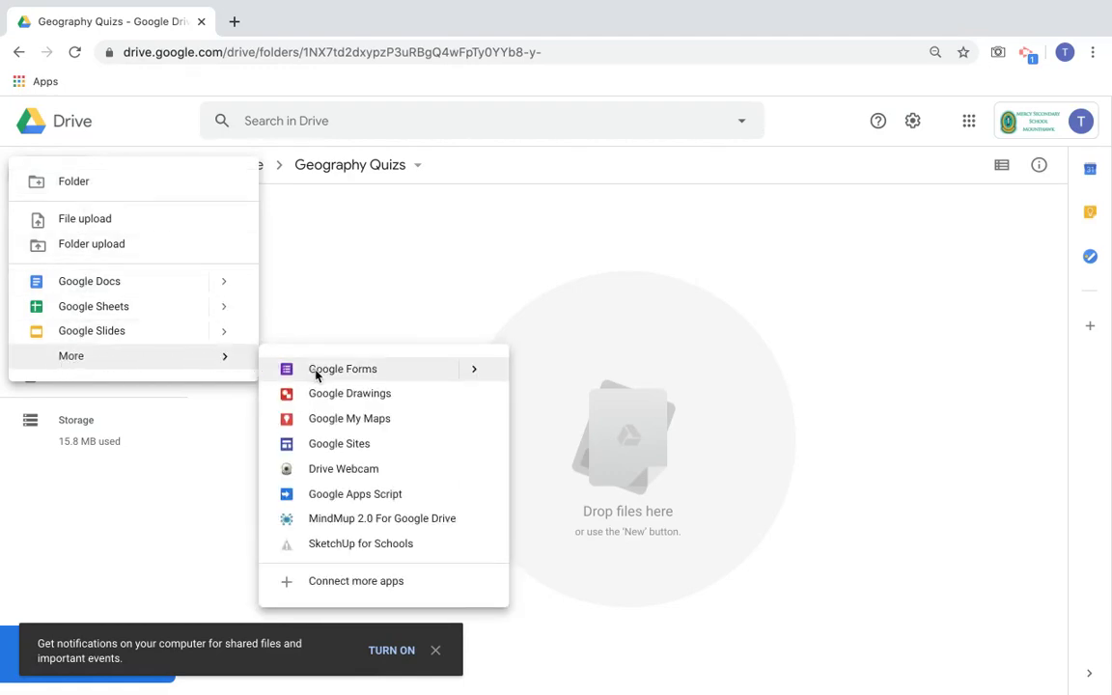
click(449, 280)
Go to Google Forms in a new browser tab, start a Blank Quiz and dismiss the tour offer
click(234, 22)
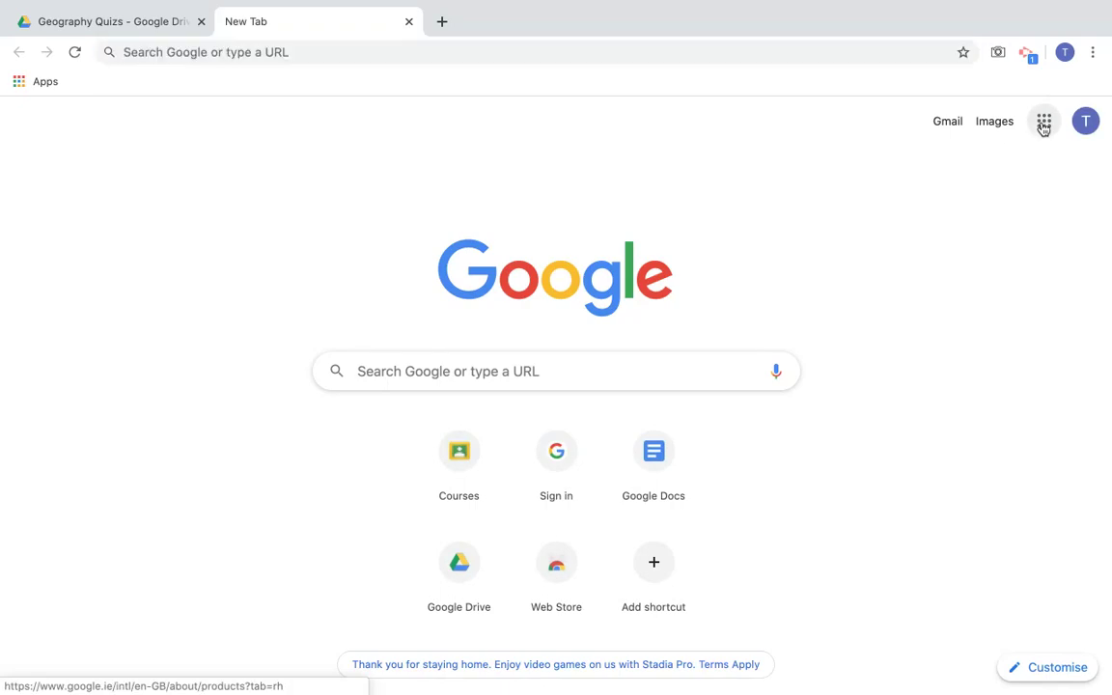
click(1044, 123)
scroll(991, 459, down, 4)
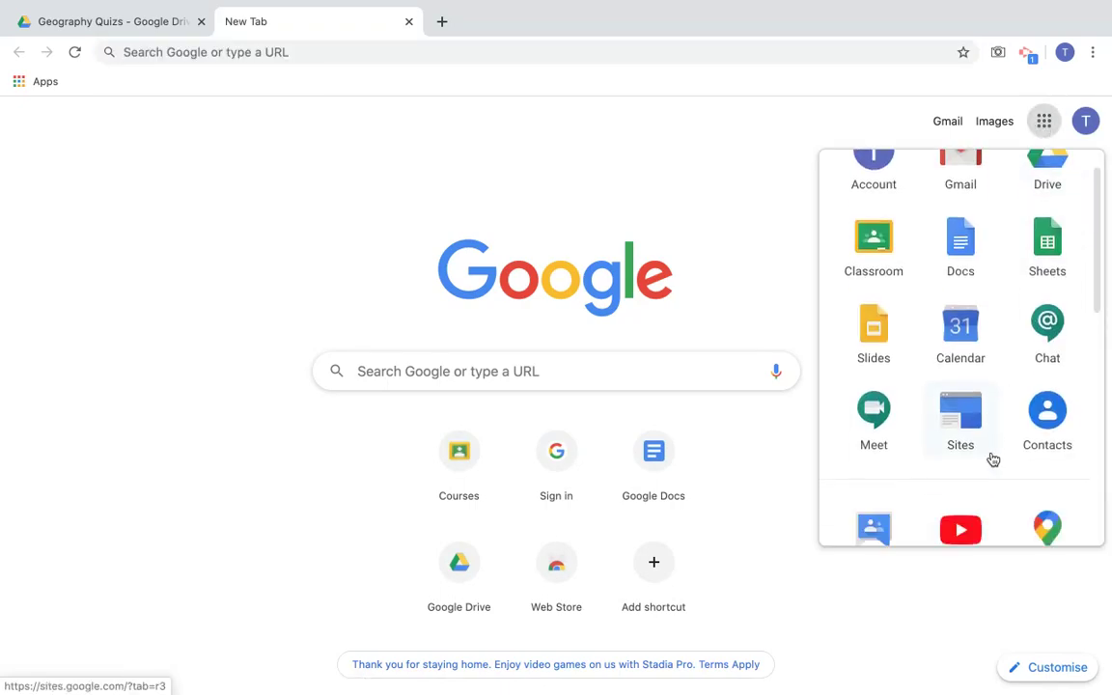
click(873, 425)
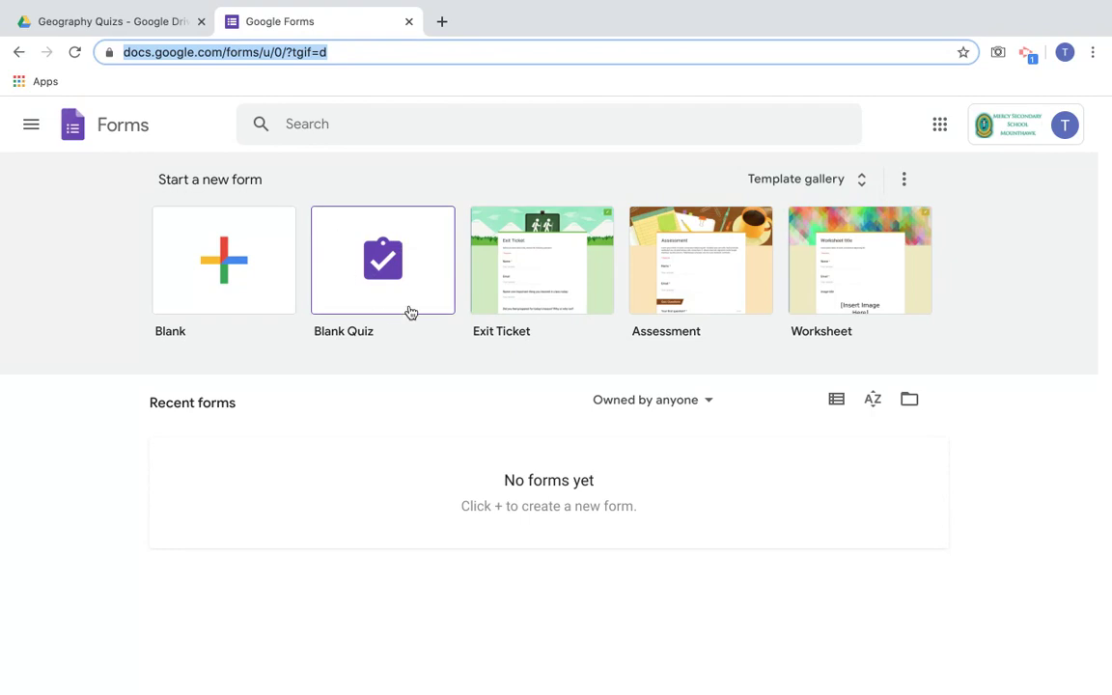
click(382, 259)
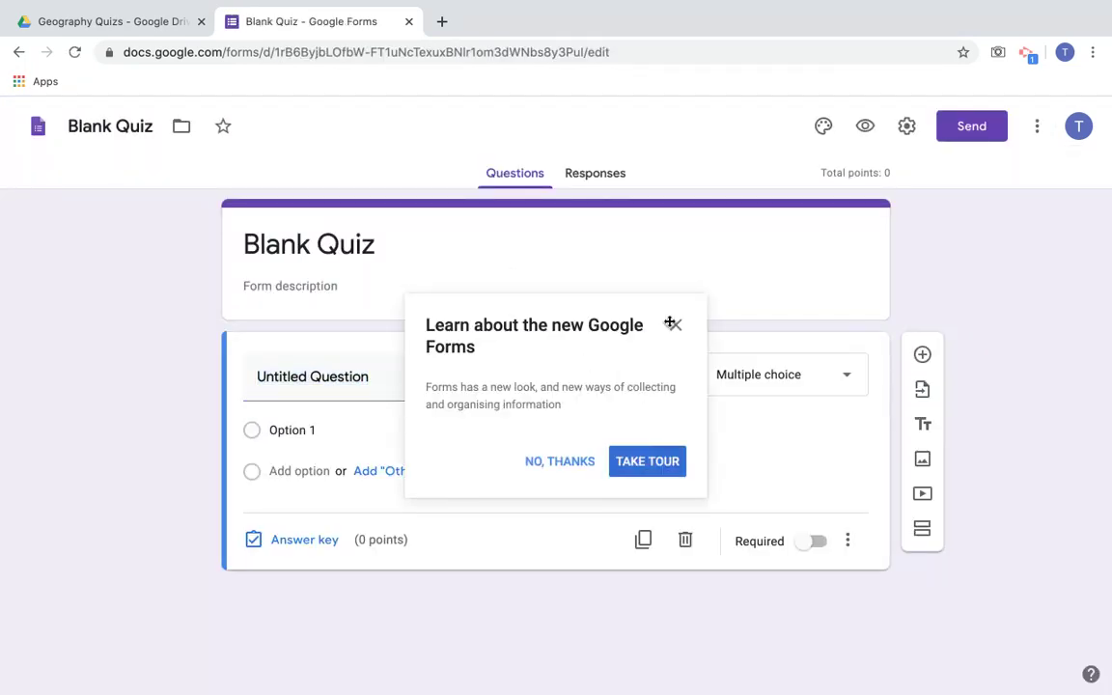
click(675, 326)
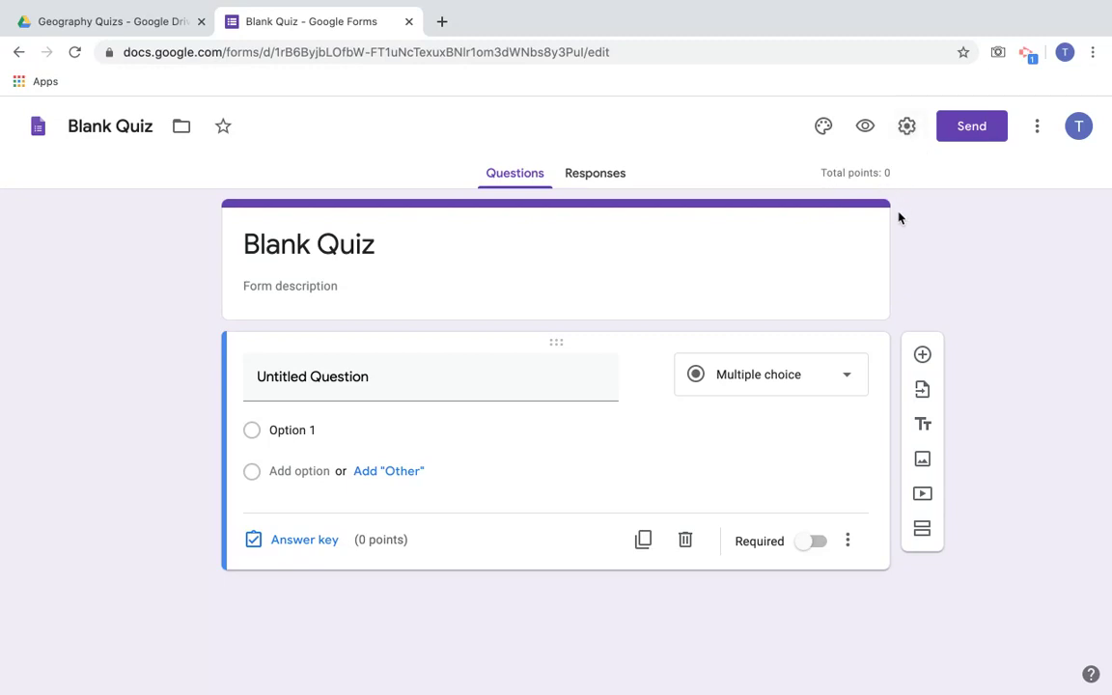
Change the form's title to "Geography Quiz"
click(148, 127)
click(246, 232)
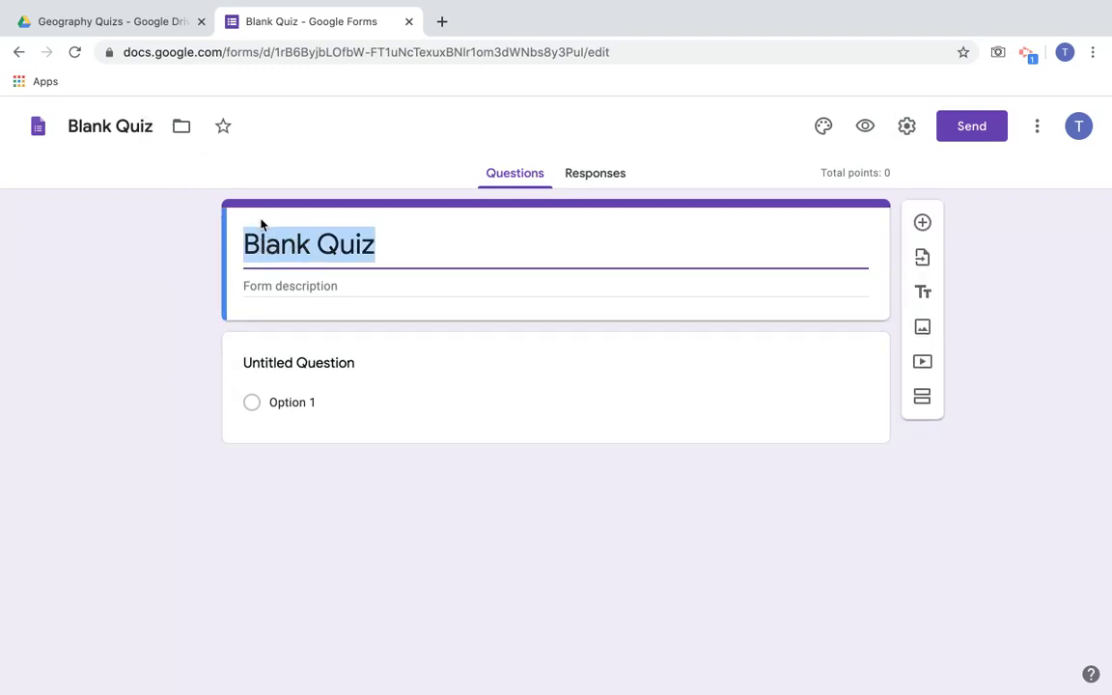
text(Geography )
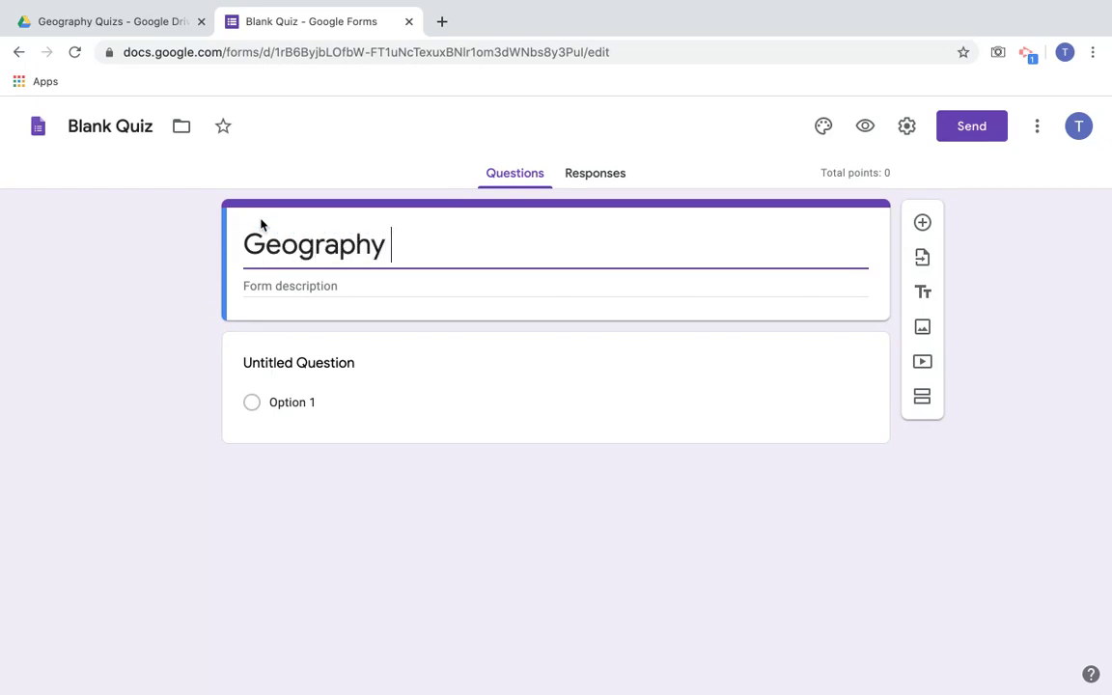
text(Quiz)
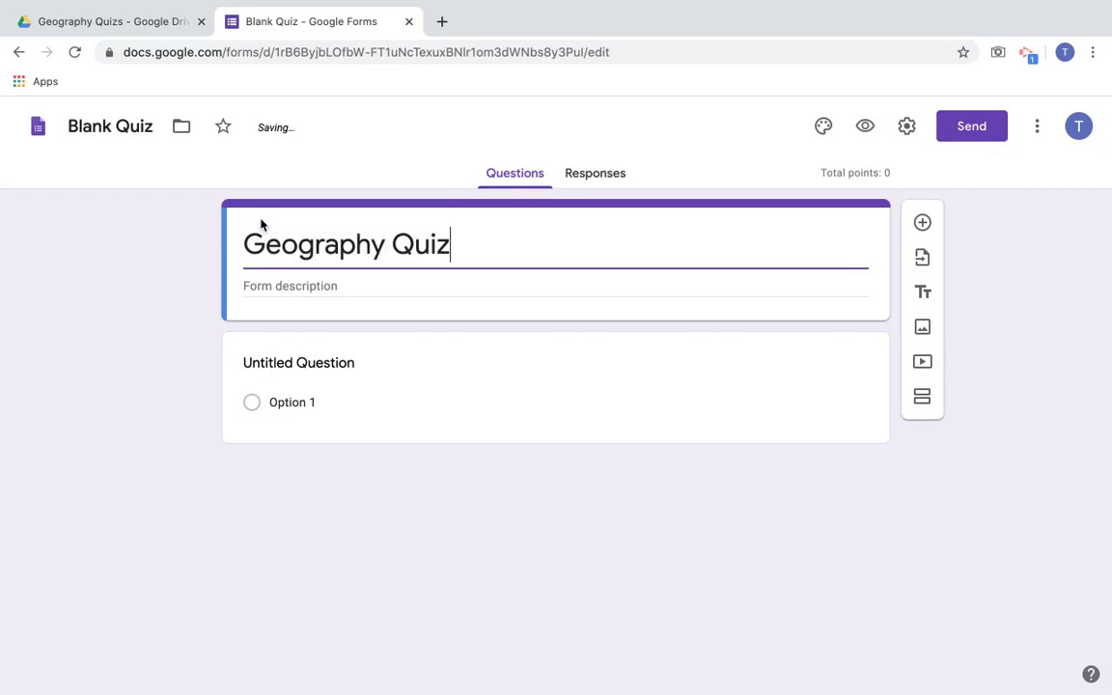
click(135, 300)
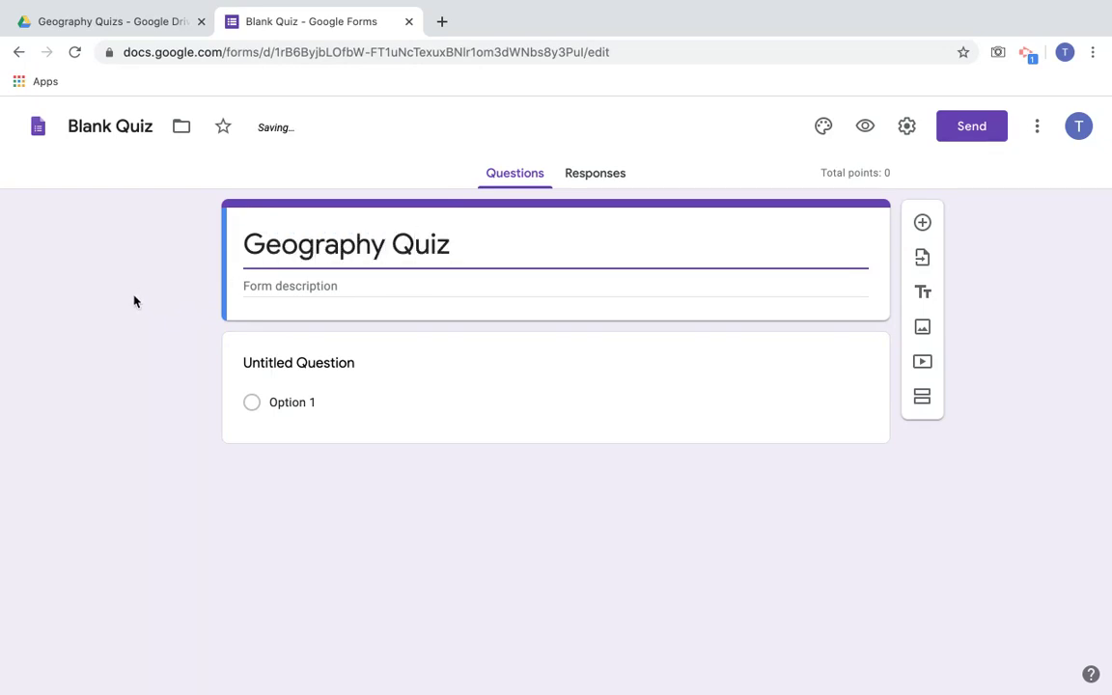
Turn the first question into a required short-answer question titled "Full Name"
click(323, 366)
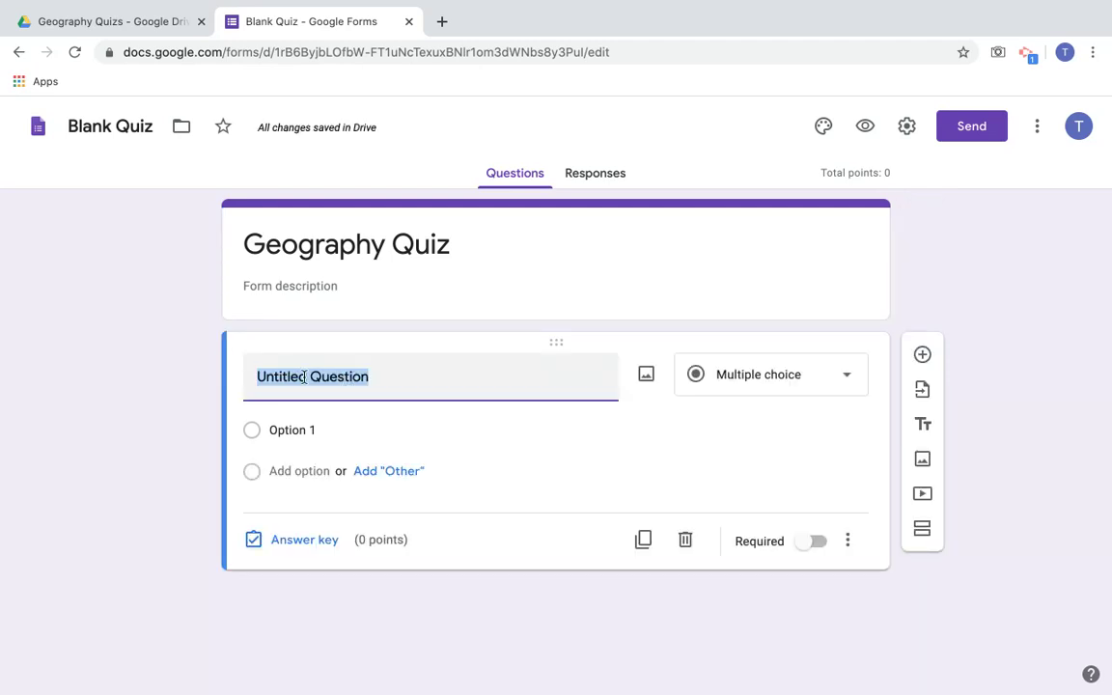
text(Full )
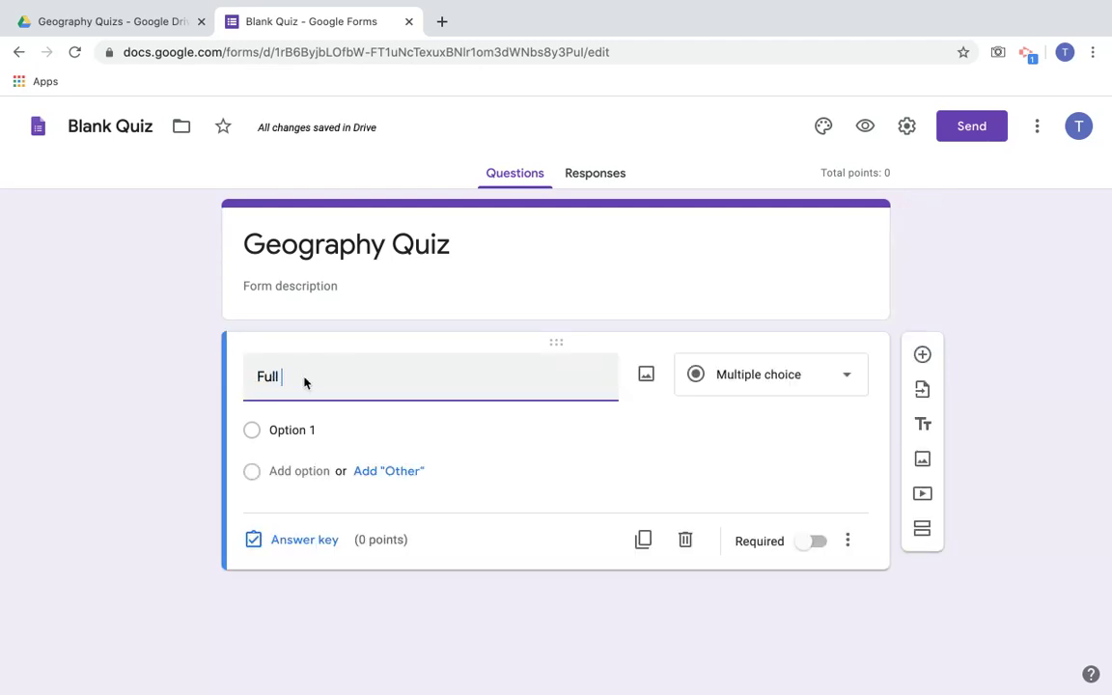
text(Name)
click(737, 377)
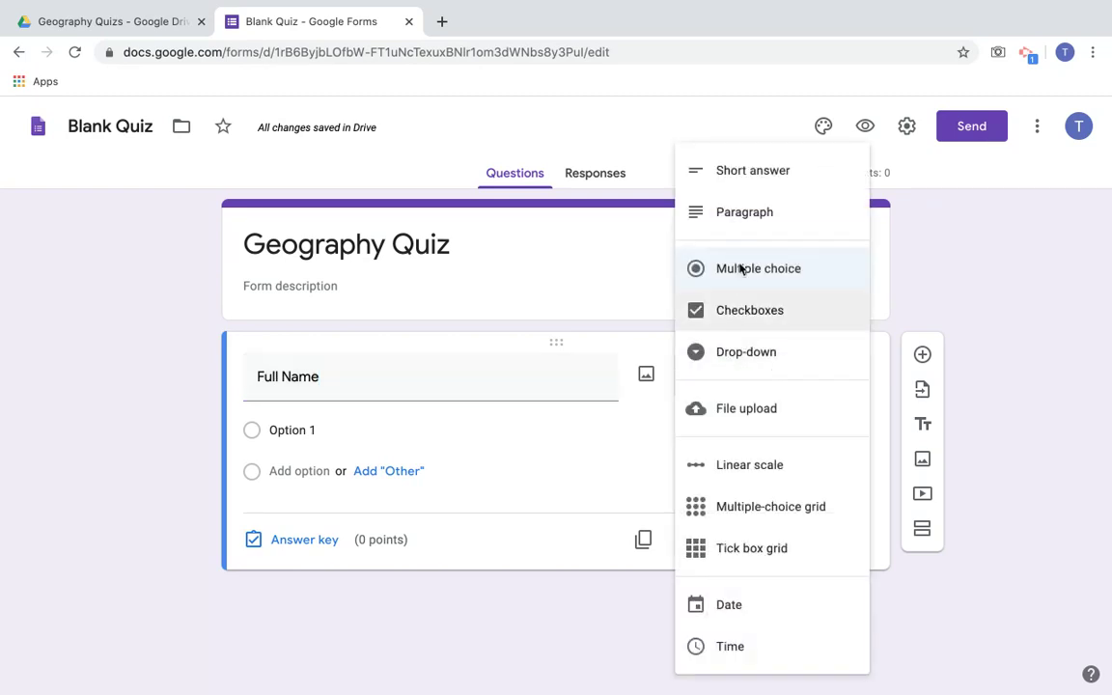
click(745, 170)
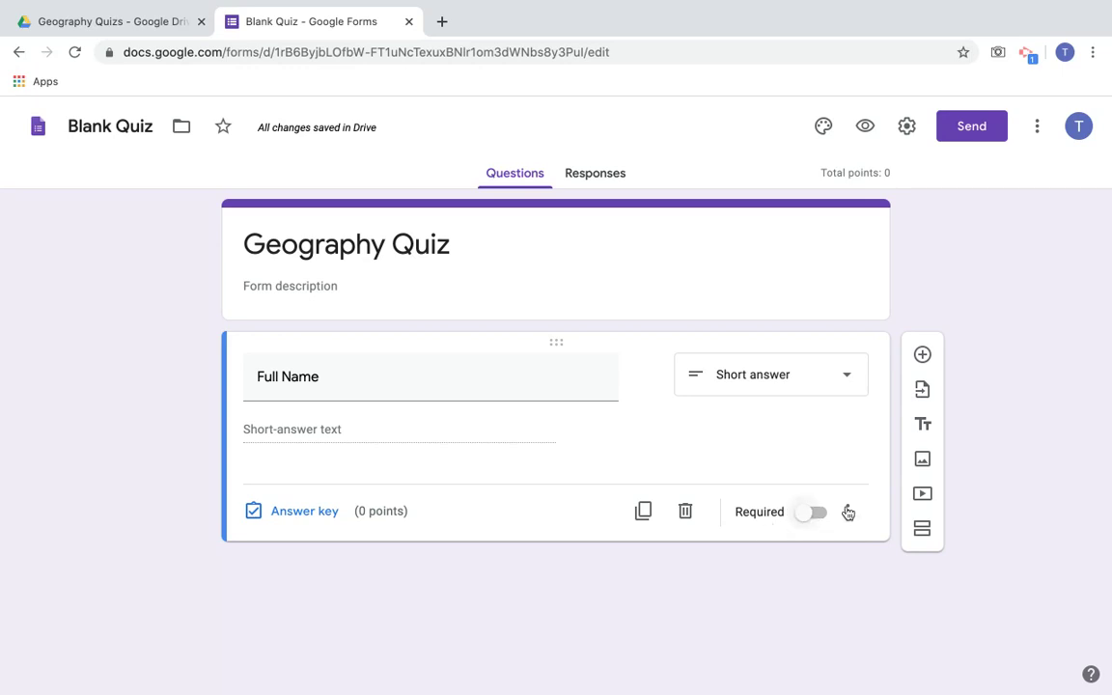
click(809, 514)
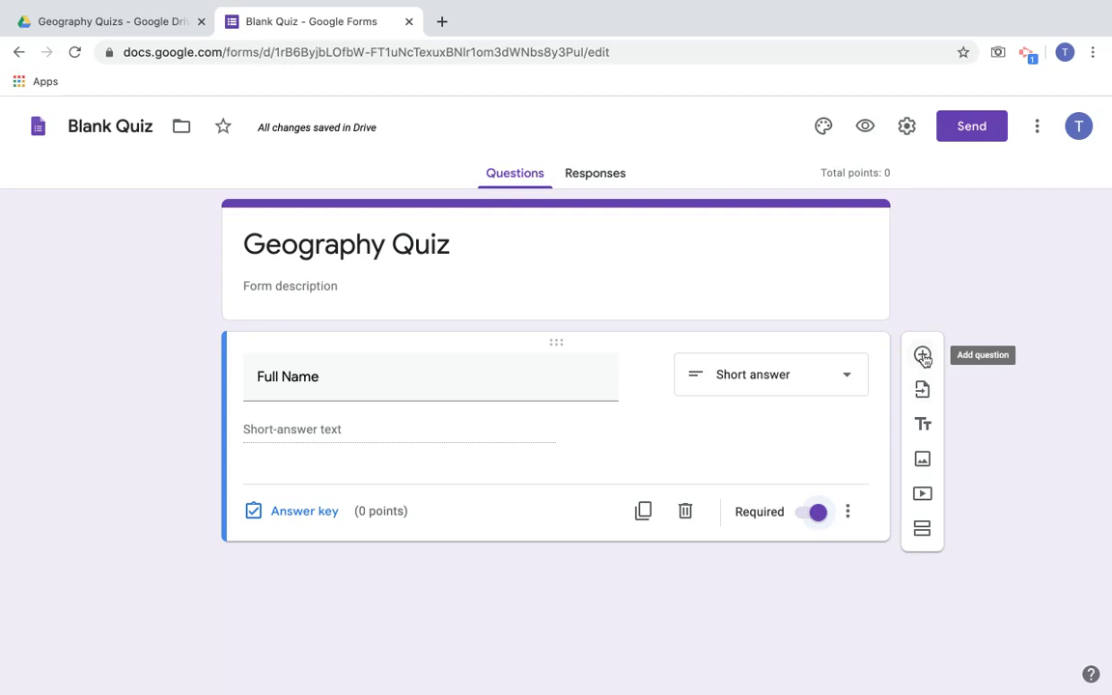
Add a multiple-choice question "Which is the best colour" with the options Red, Orange and Blue
click(923, 356)
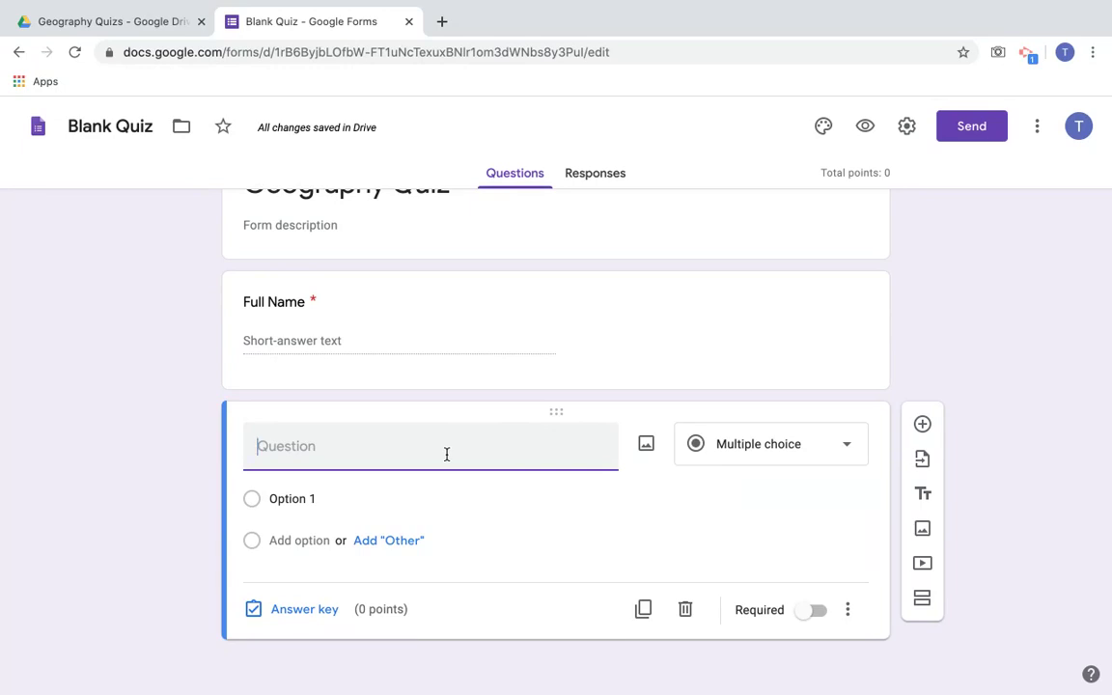
text(Which is the best colour)
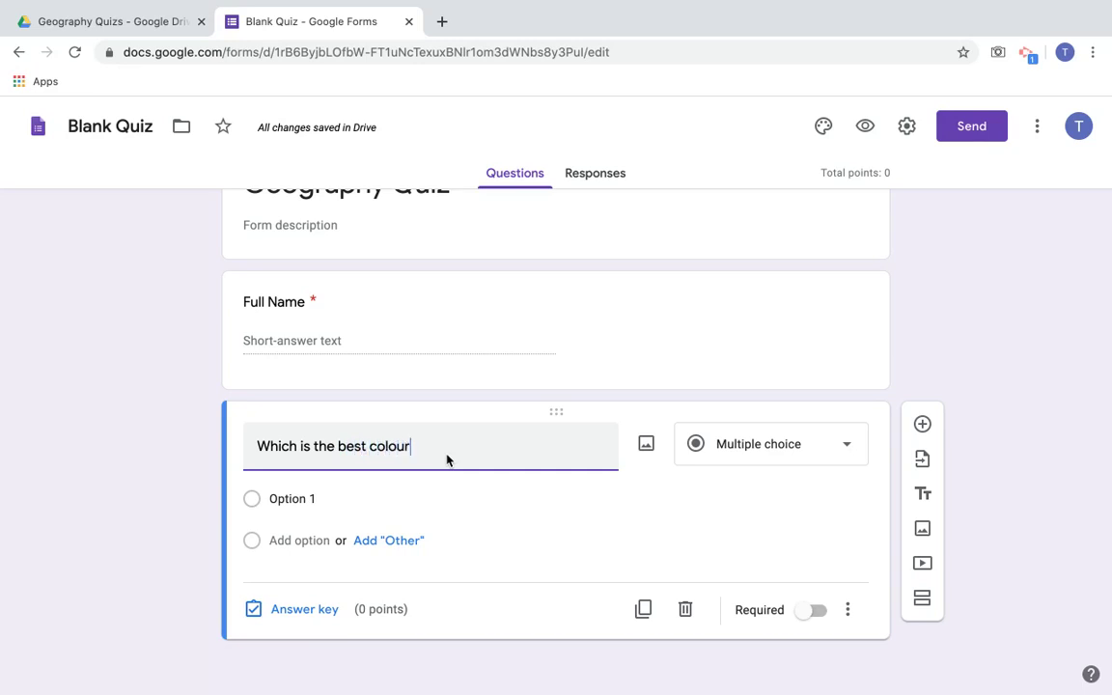
click(281, 500)
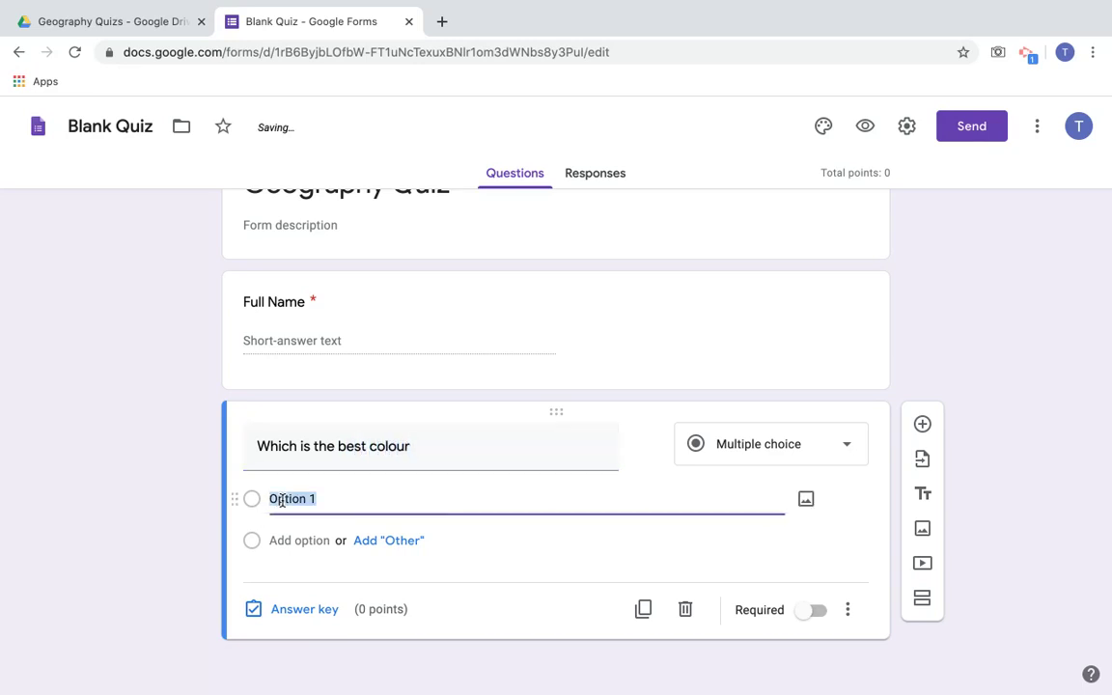
text(Red)
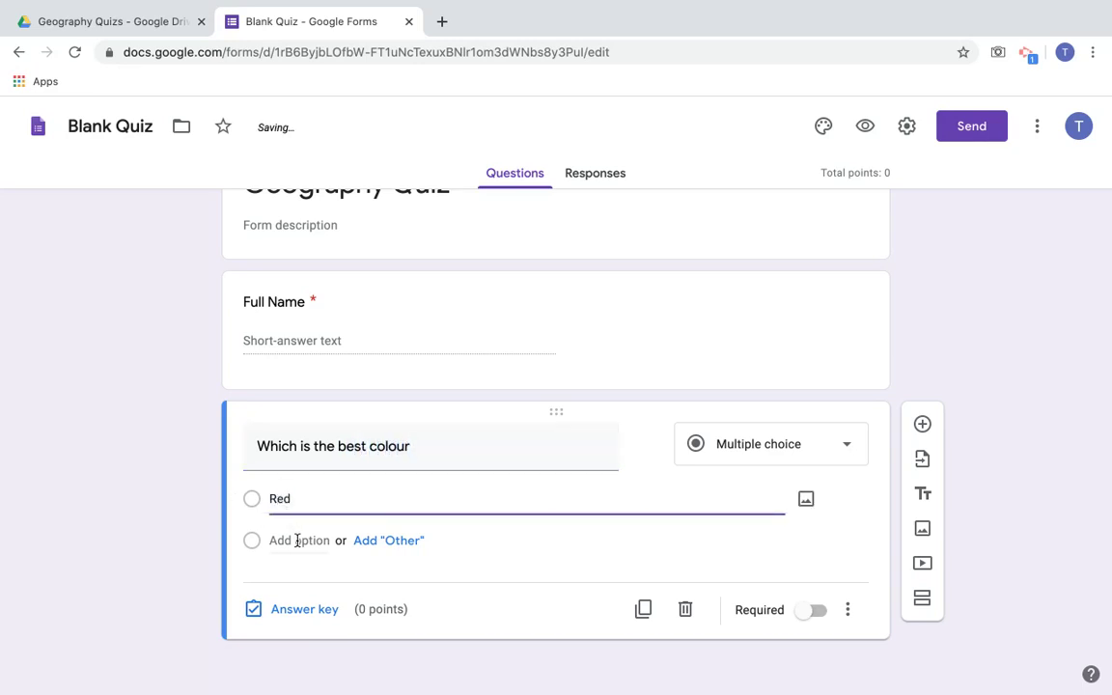
click(298, 541)
text(Orange)
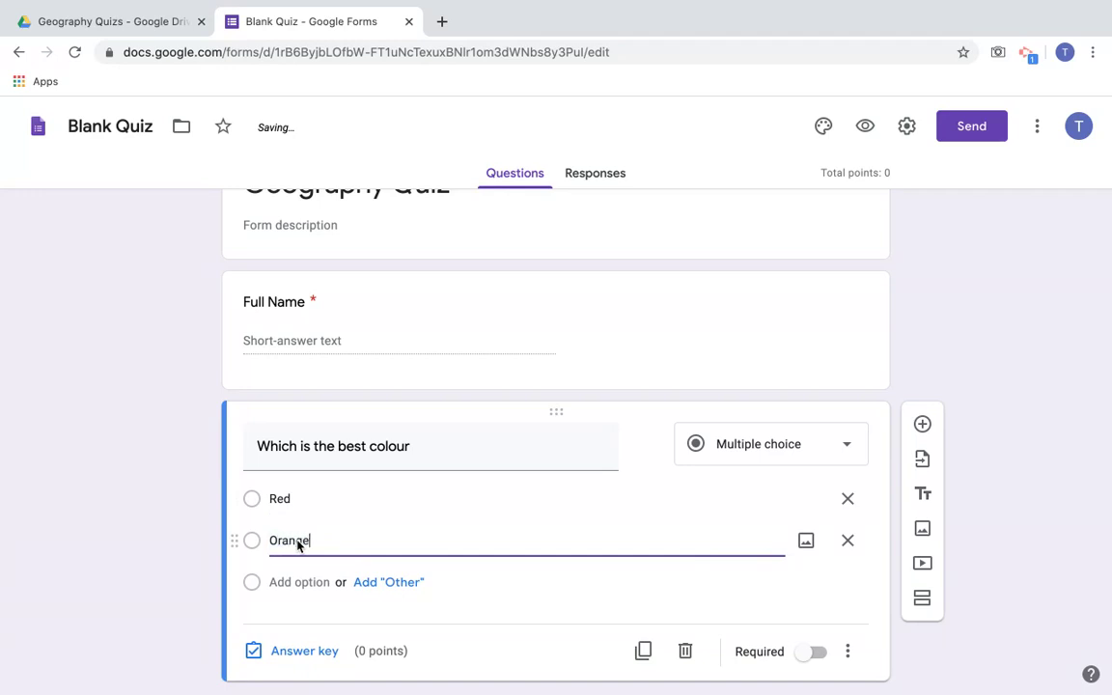
click(301, 582)
text(Blue)
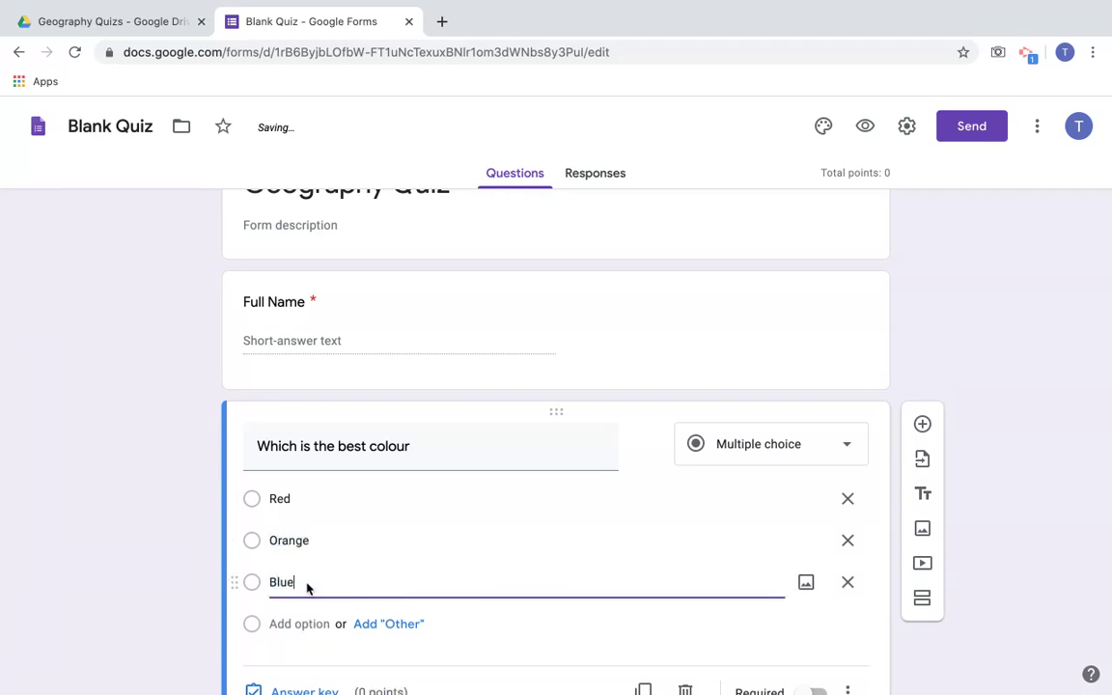
Mark Red as the correct answer in the colour question's answer key
scroll(139, 578, down, 2)
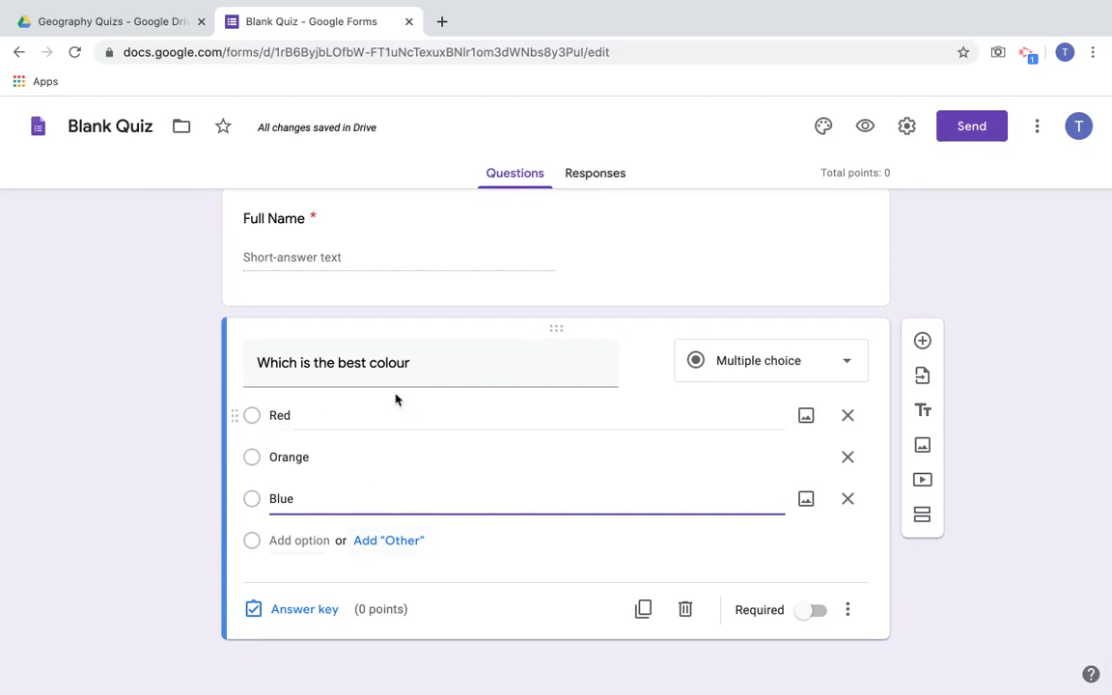
click(316, 617)
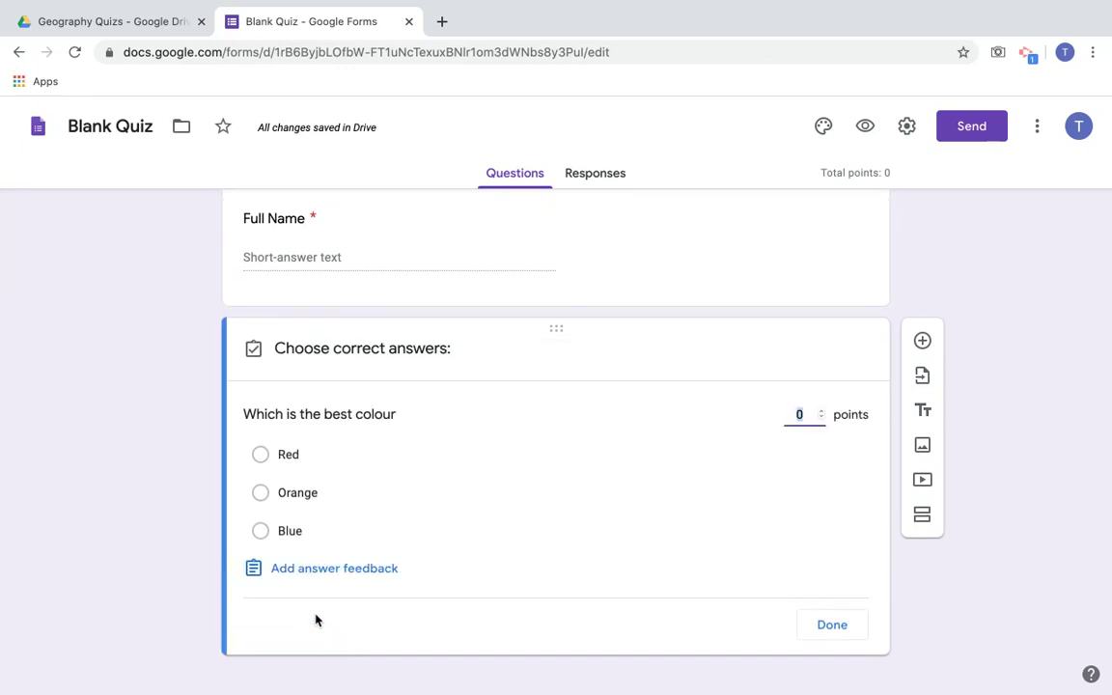
click(280, 459)
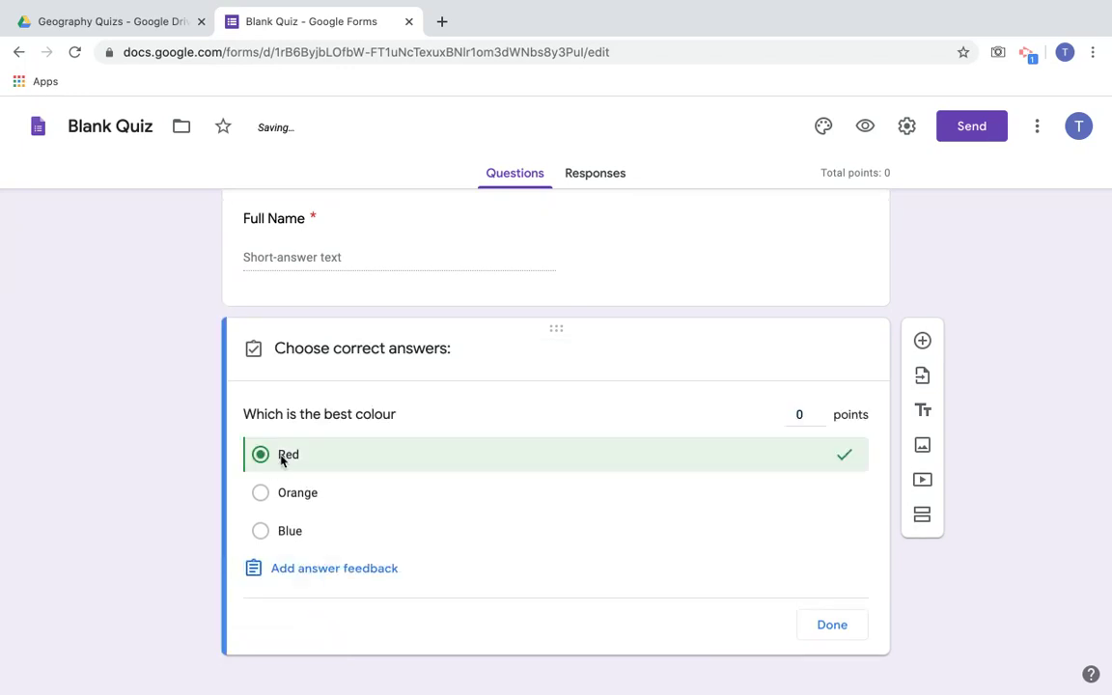
Add answer feedback for incorrect answers to the colour question, reading "Incorrect this time Red is the answer"
click(321, 575)
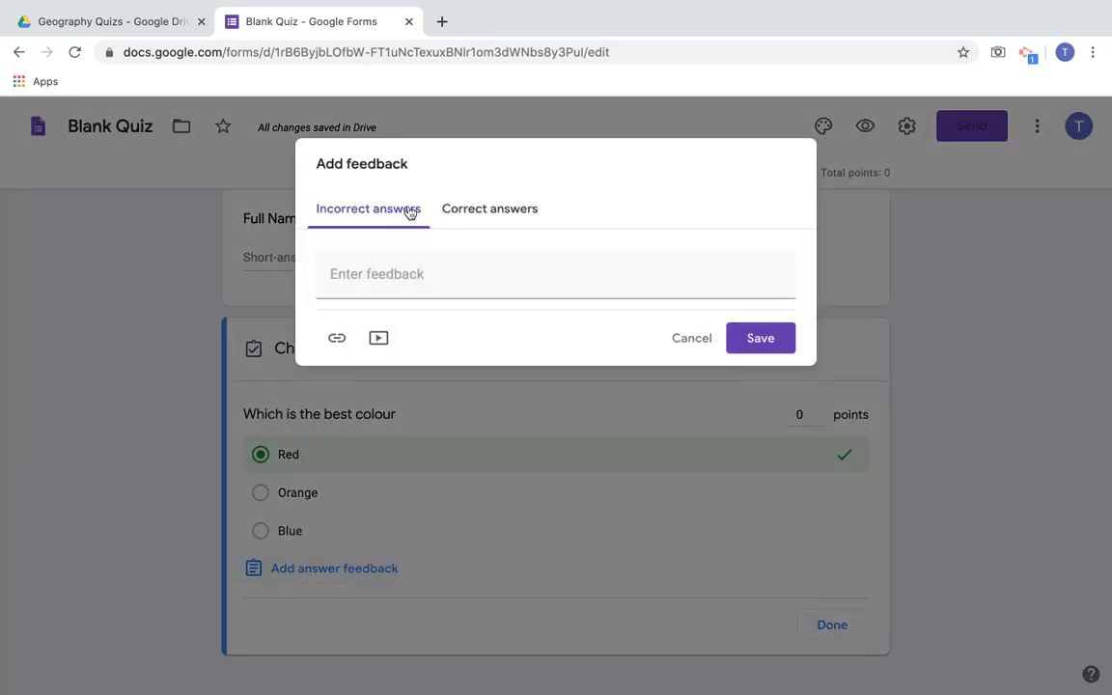
click(402, 275)
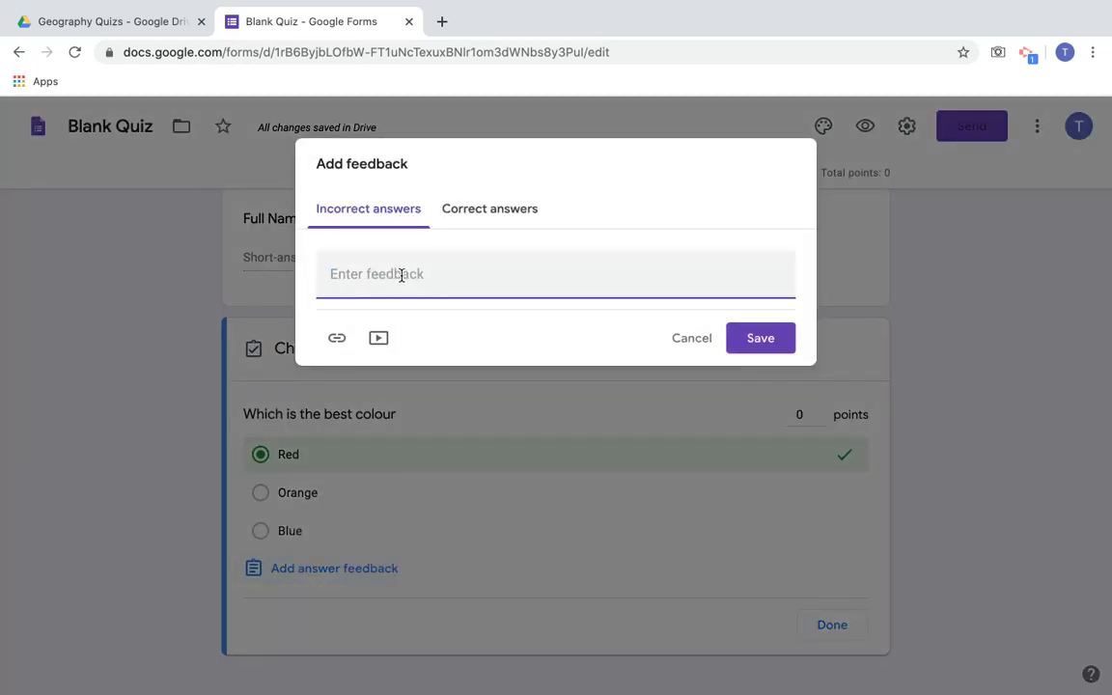
text(INcorrect this time Red is the answer)
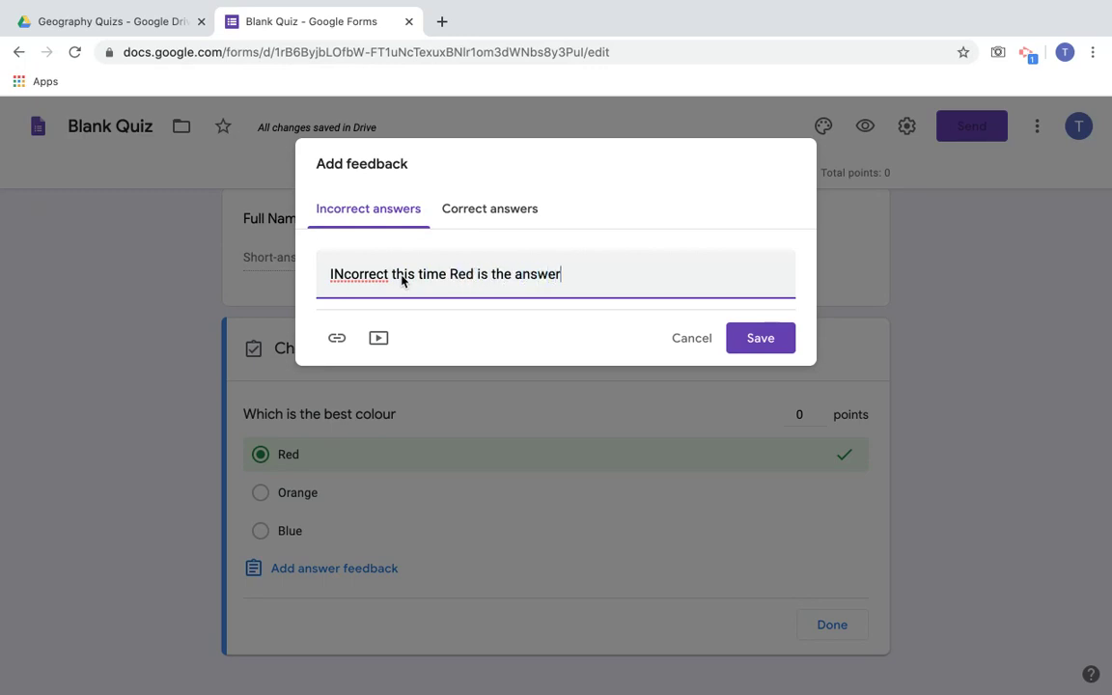
click(344, 275)
key(BackSpace)
text(n)
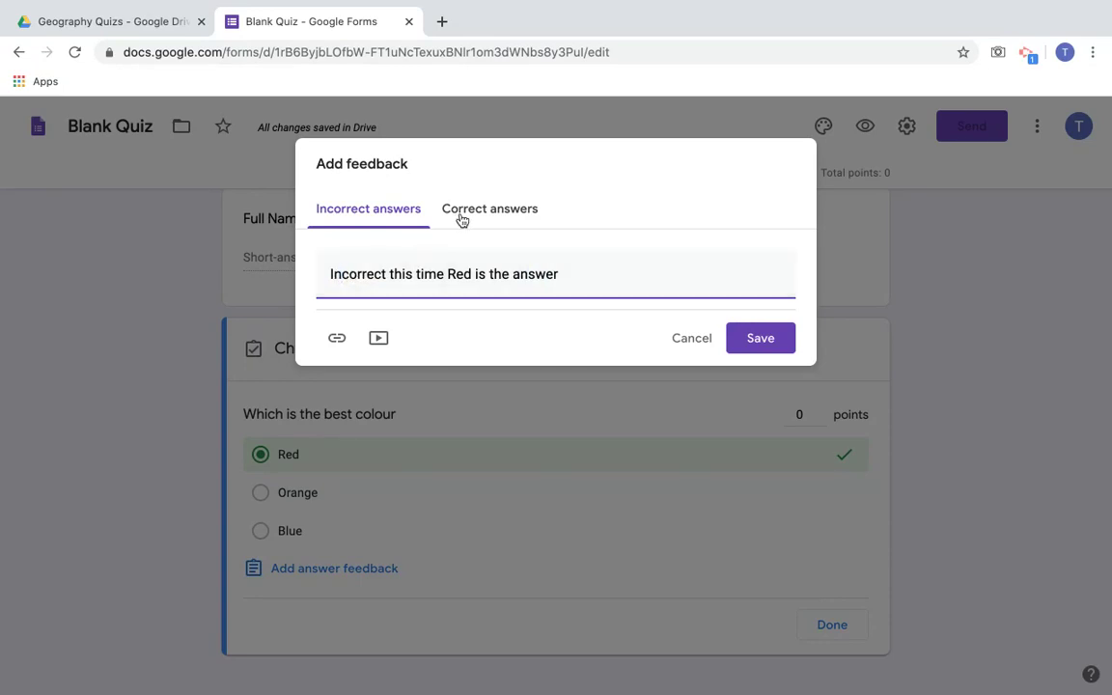
Enter "Congratulations move onto the next question" as the feedback for correct answers and save the feedback
click(460, 213)
click(437, 275)
text(Con)
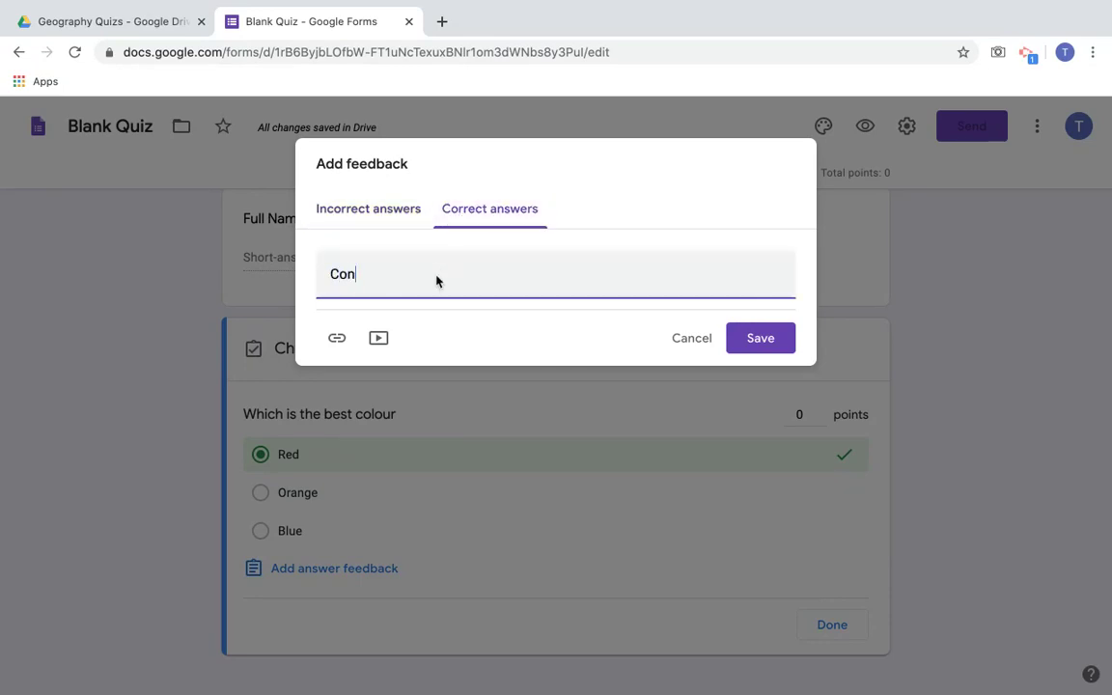
text(gratulations mor)
text(e onto the)
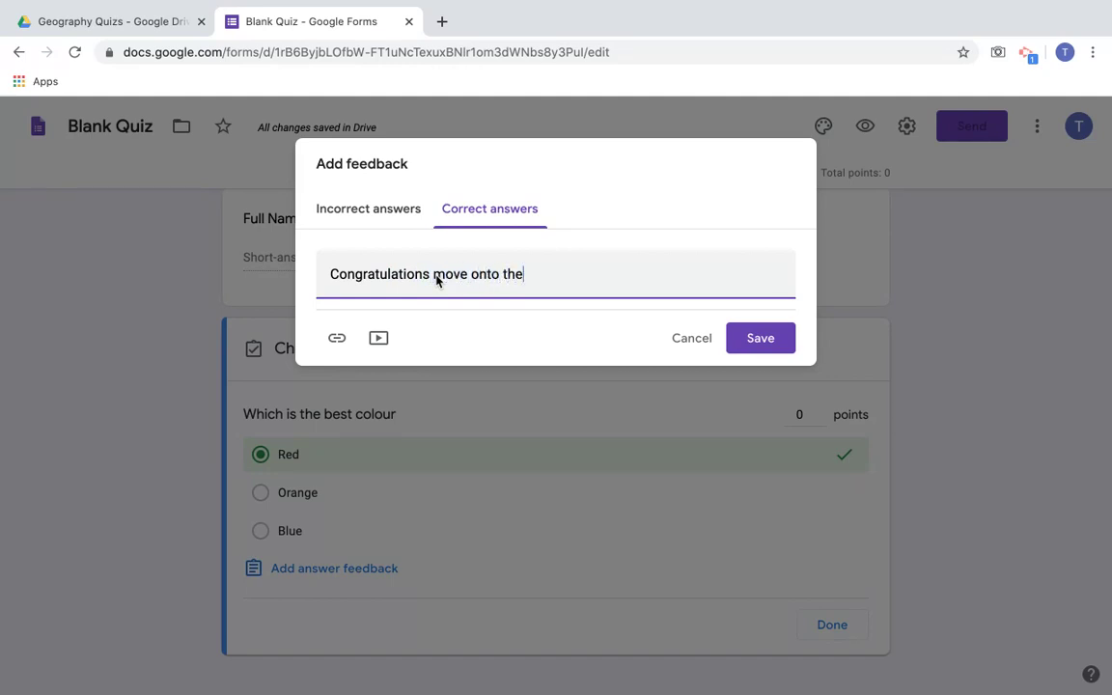
text( next question)
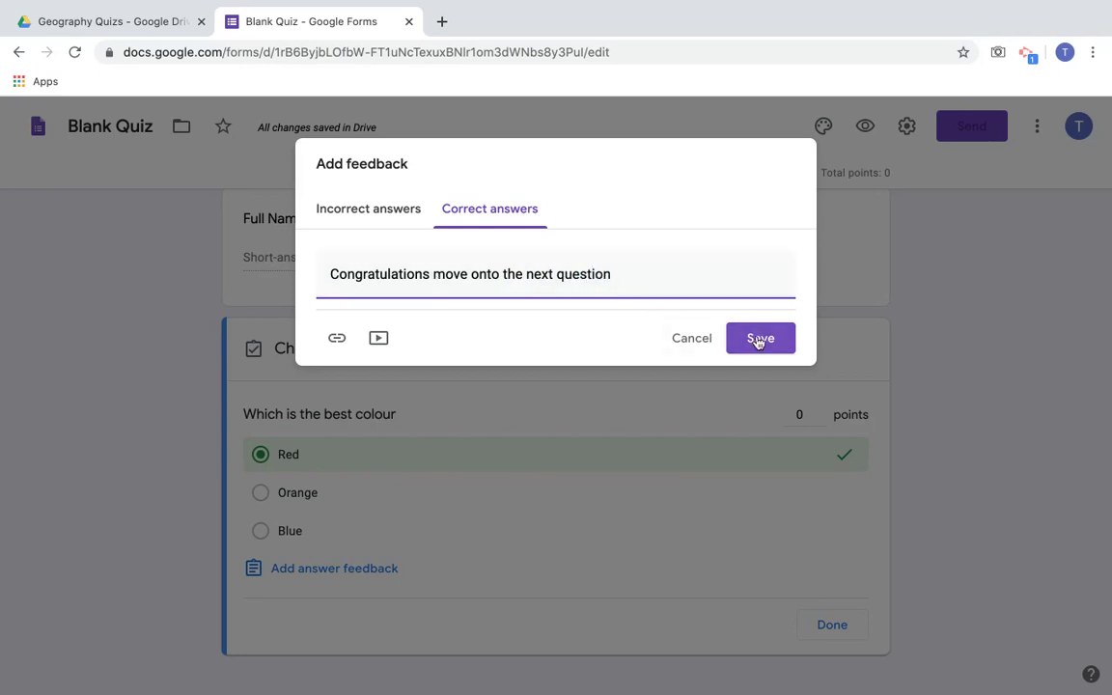
click(759, 340)
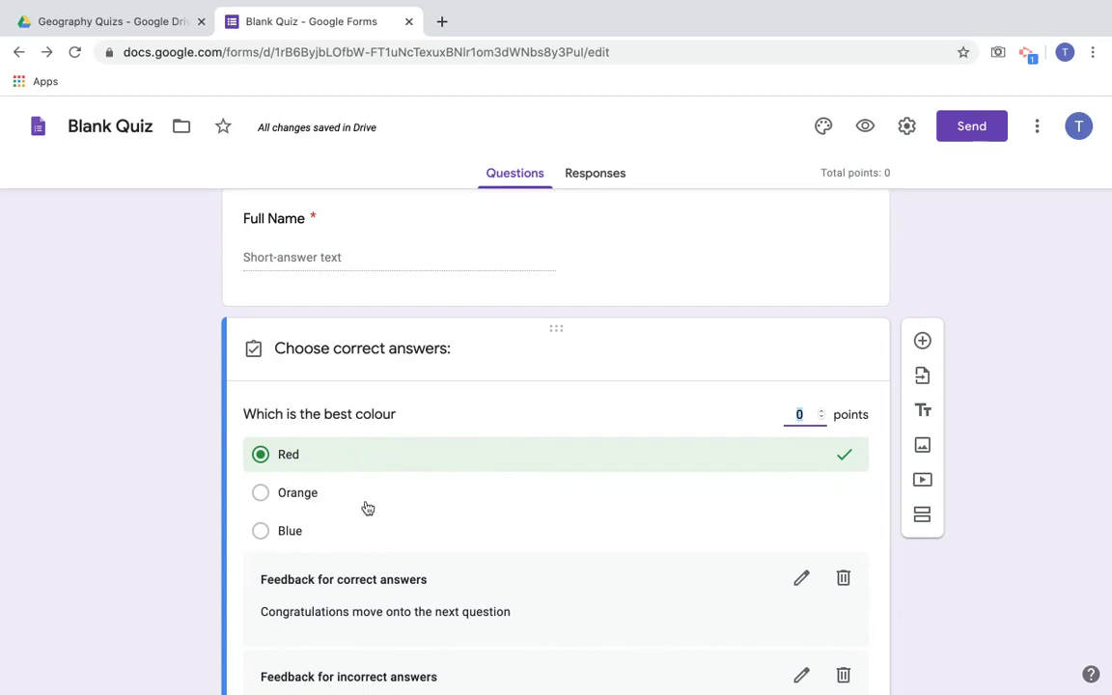
Set the colour question's value to 12 points
scroll(367, 504, down, 1)
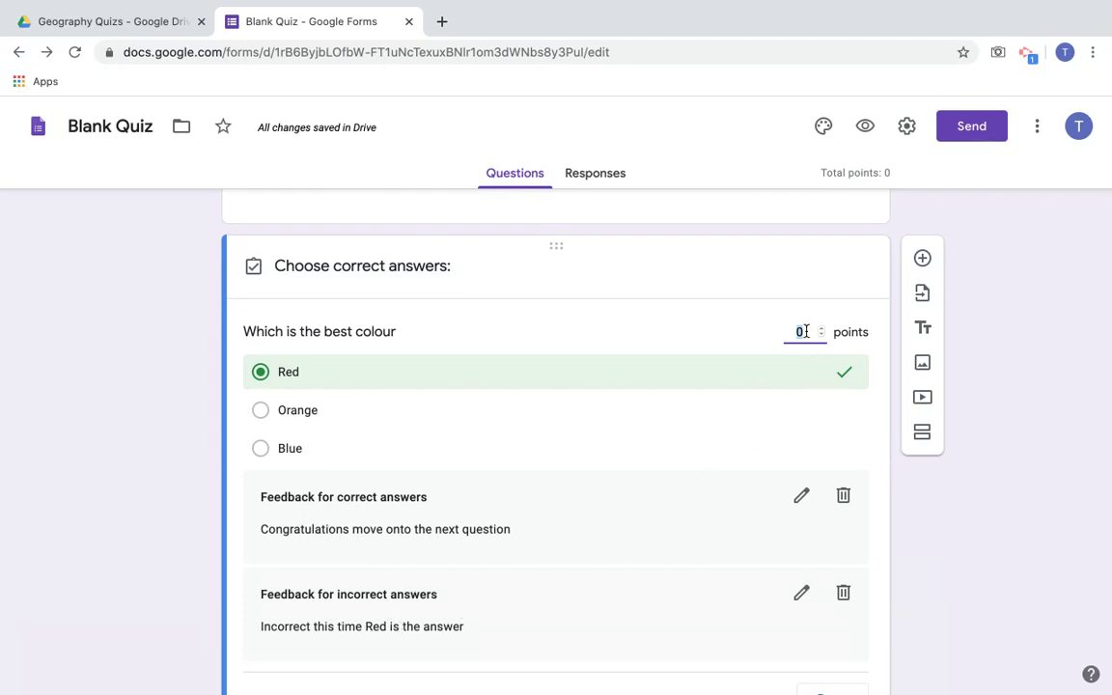
drag(810, 331, 777, 331)
Add a new multiple-choice question titled "What is the best subject in School" below the colour question
click(924, 260)
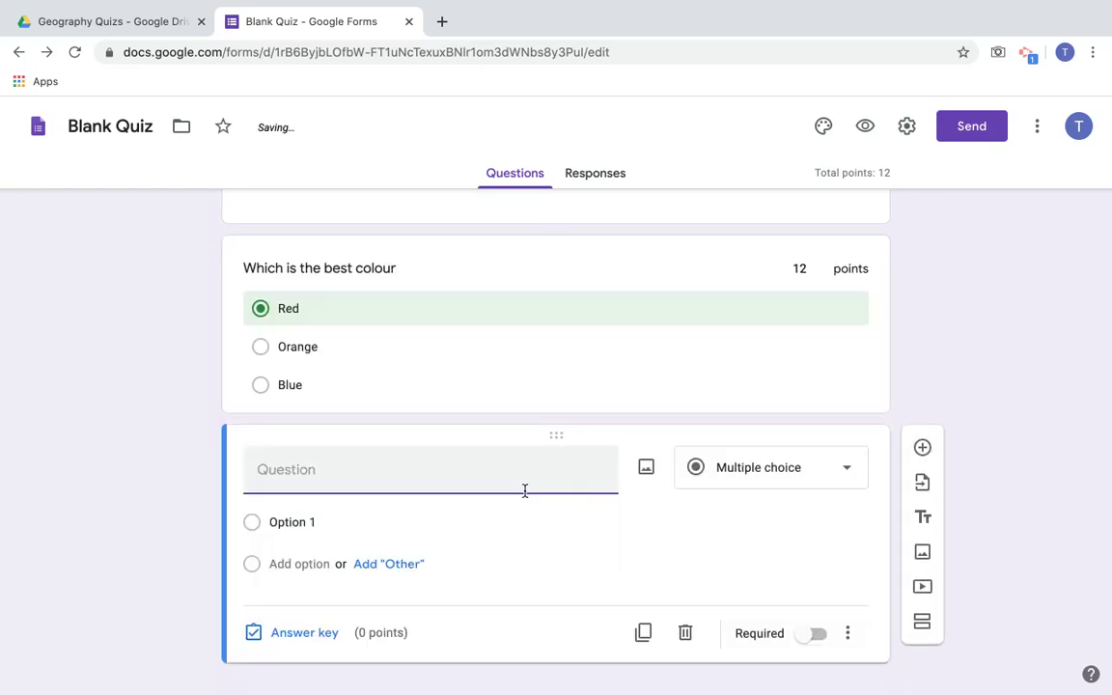
text(What is)
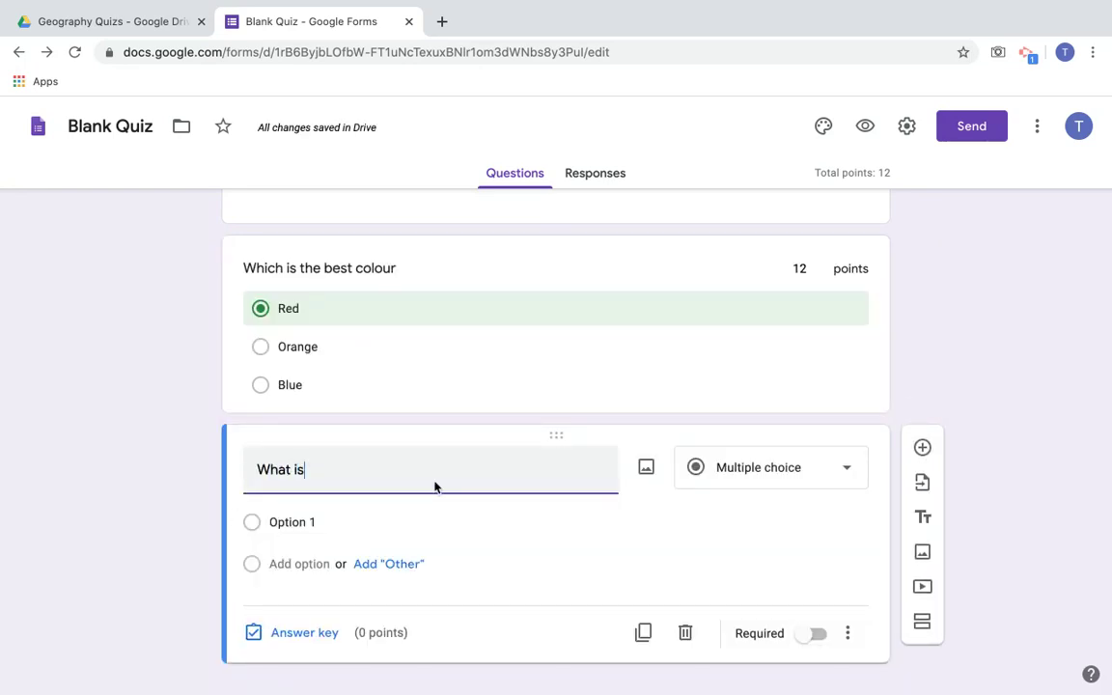
text( the best sub)
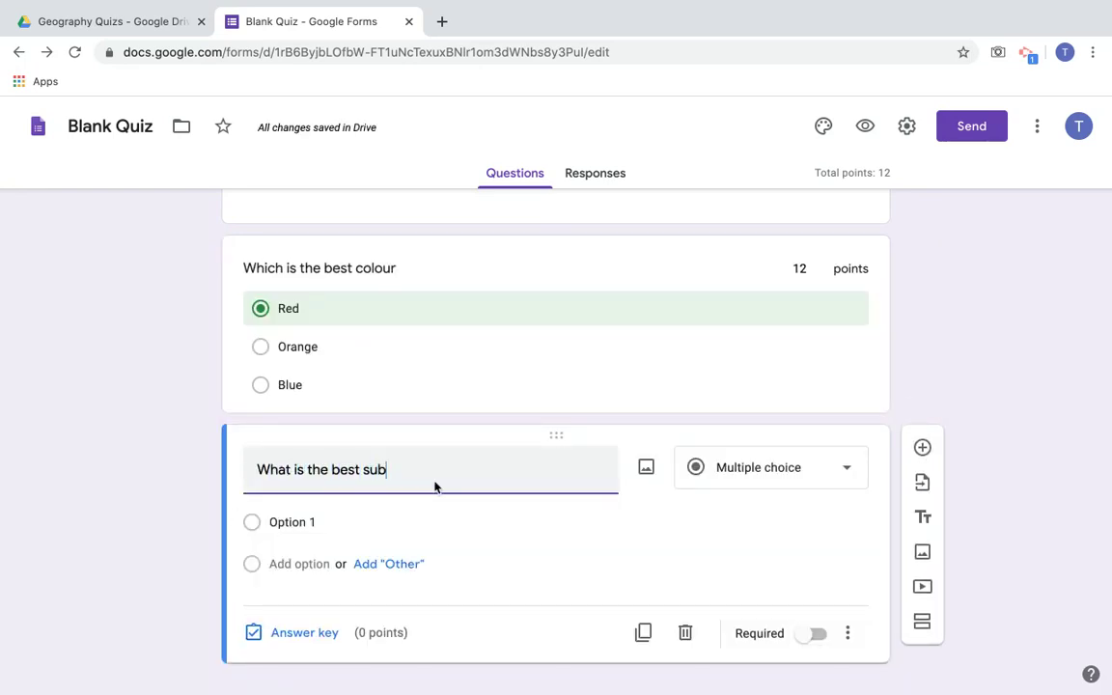
text(ject in School)
Give the school subject question the answer options English, Irish, Maths and French
click(301, 521)
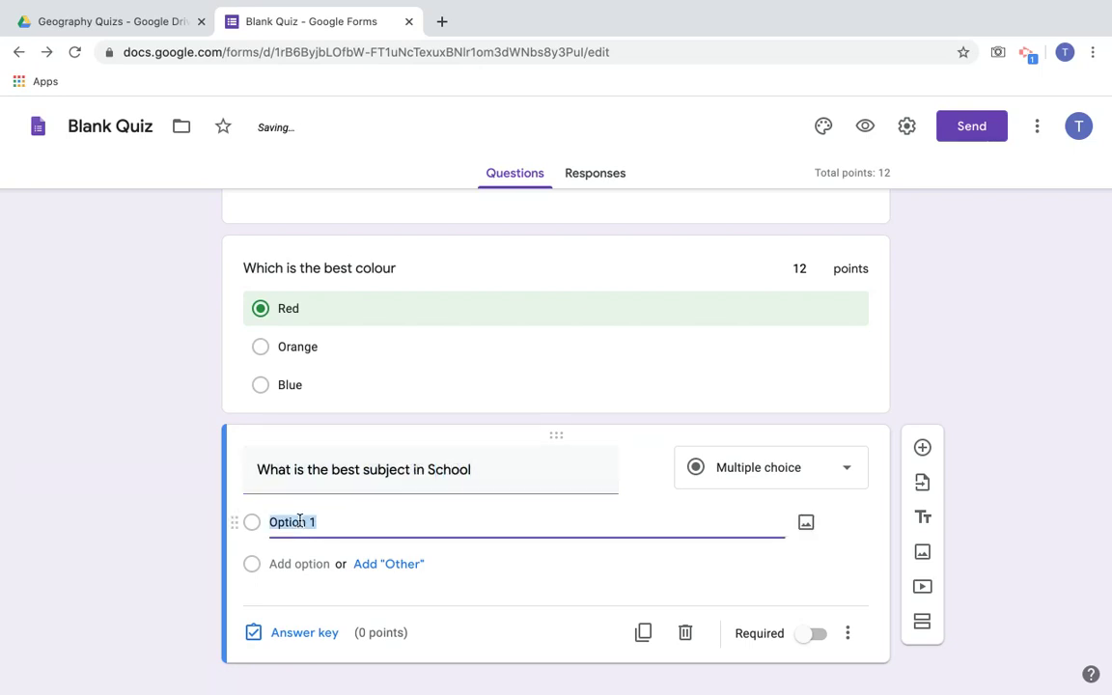
text(English)
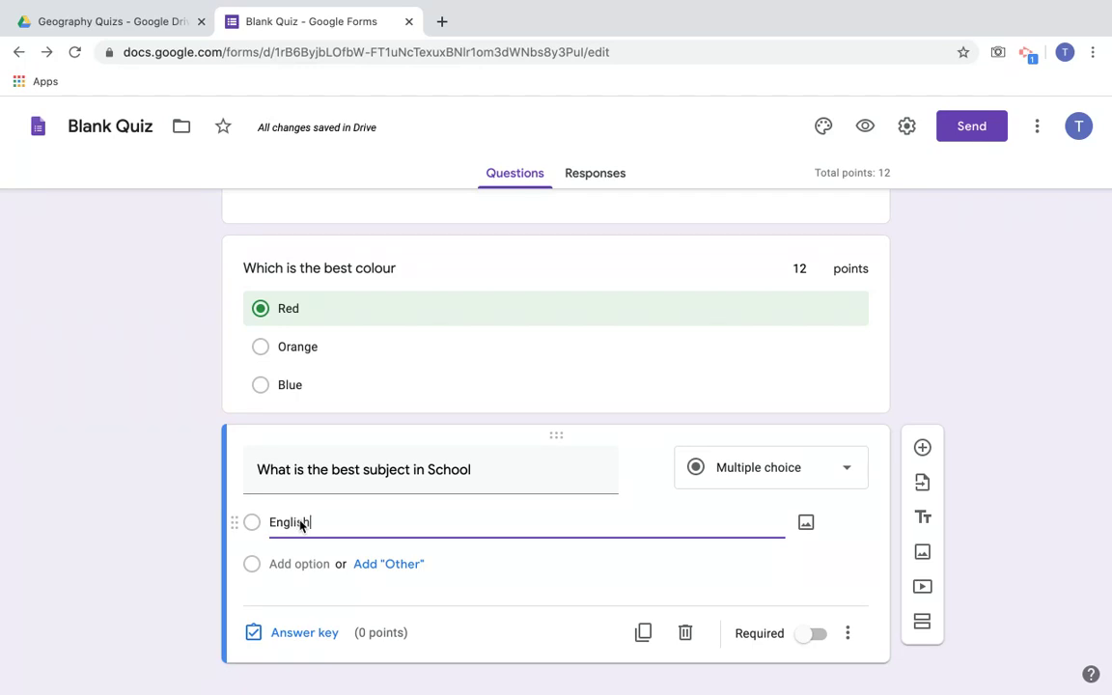
click(292, 564)
text(Ir)
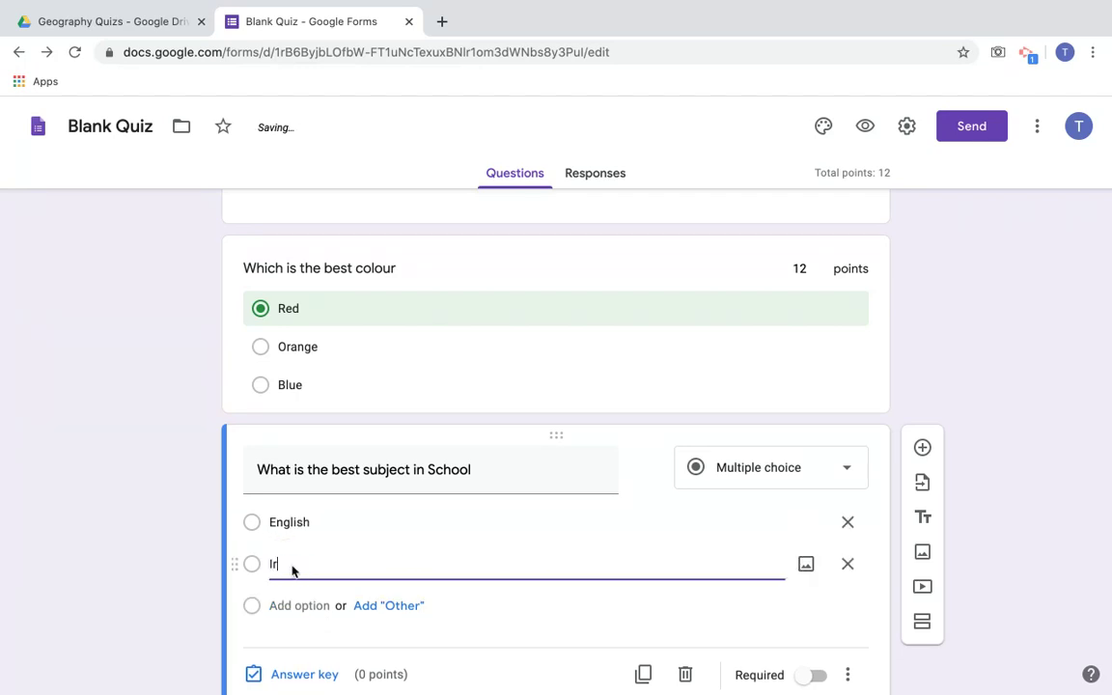
text(ish)
click(296, 604)
text(Maths)
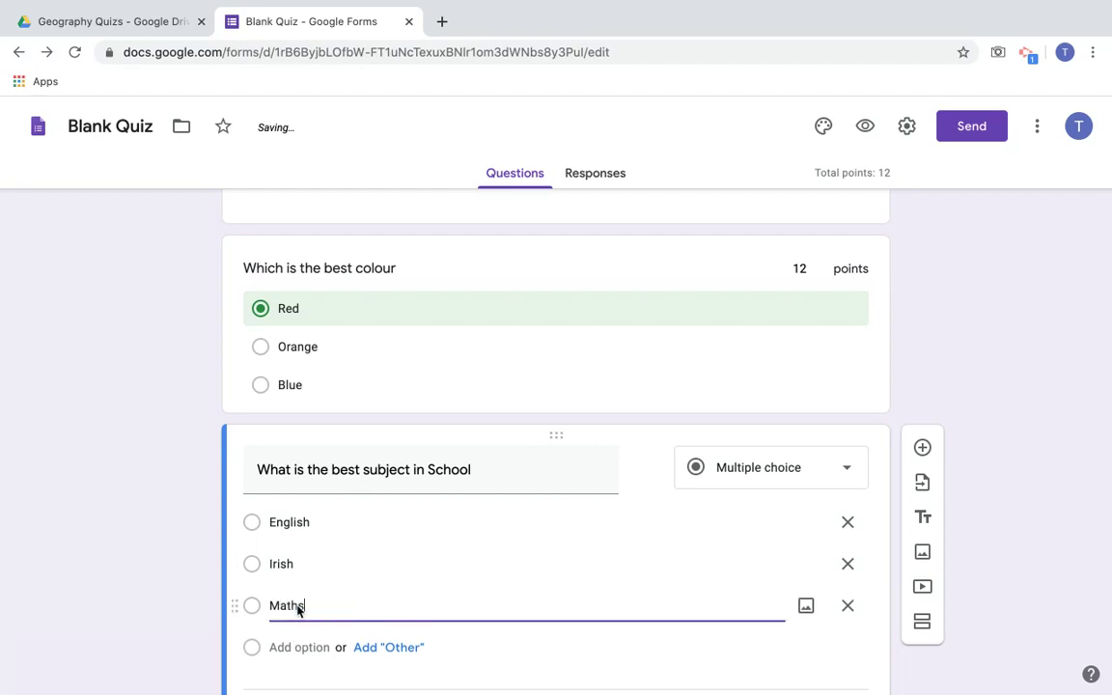
click(300, 647)
text(French)
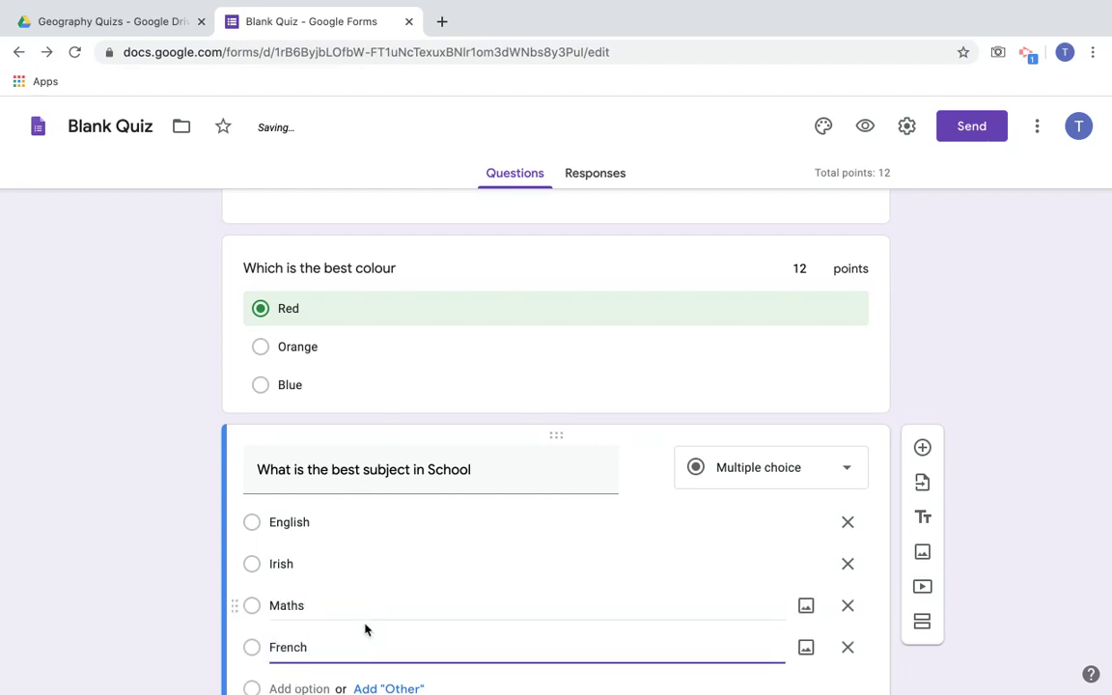
Add Business, Geography and Coding as further answer options of the school subject question
scroll(348, 599, down, 3)
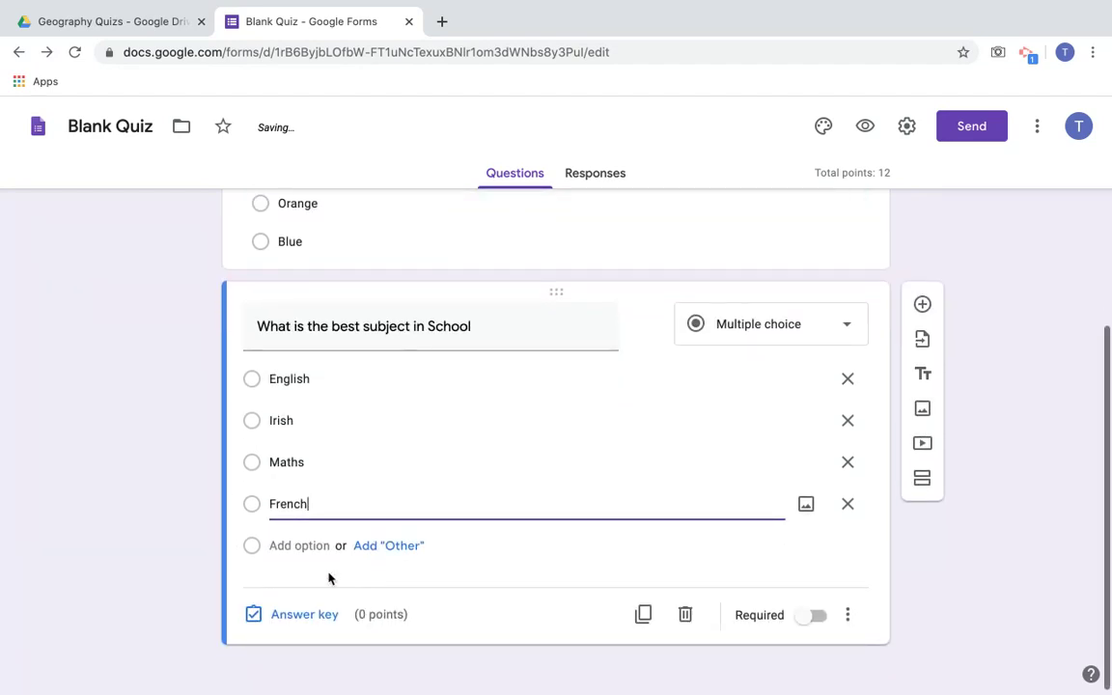
click(316, 544)
text(Bu)
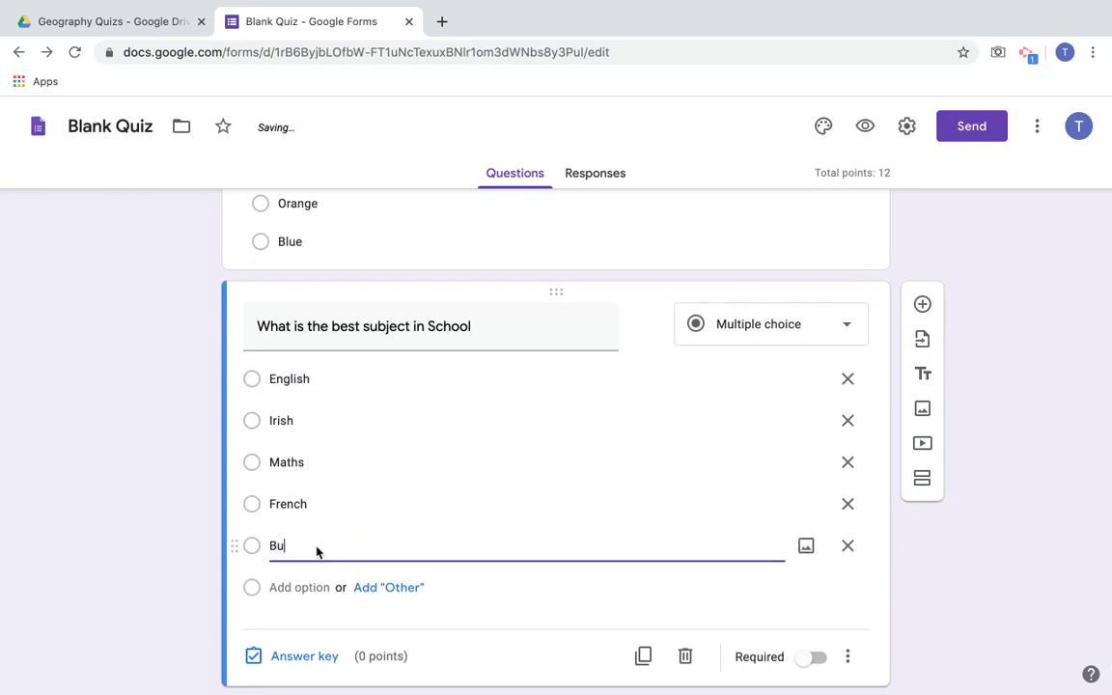
text(siness)
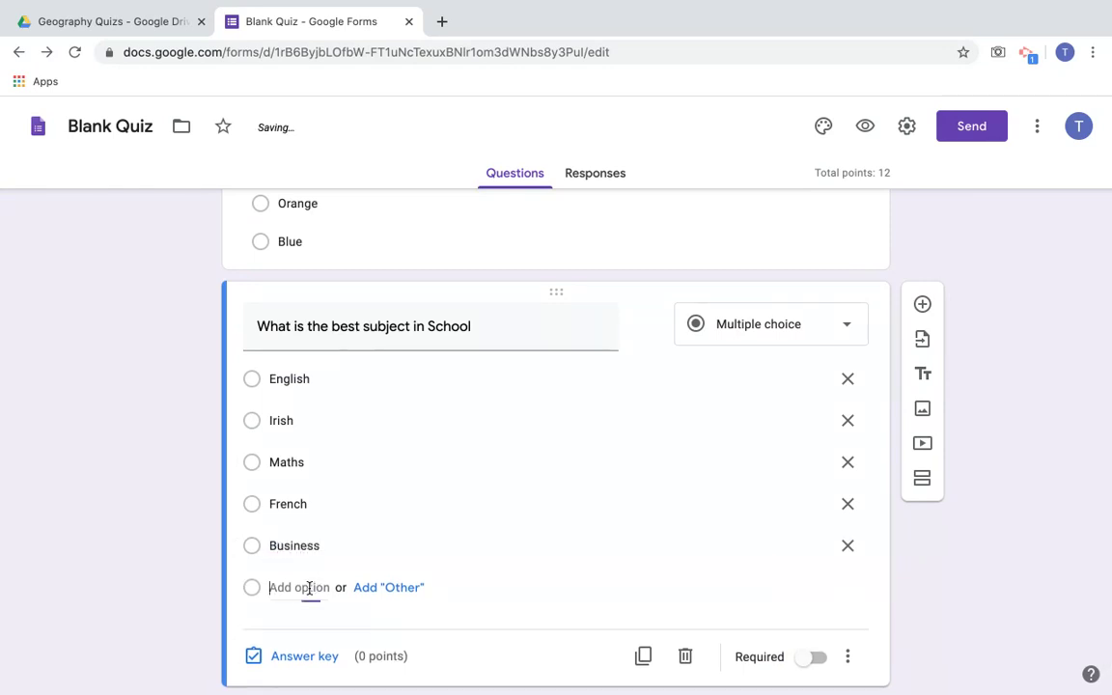
click(310, 588)
text(Geography)
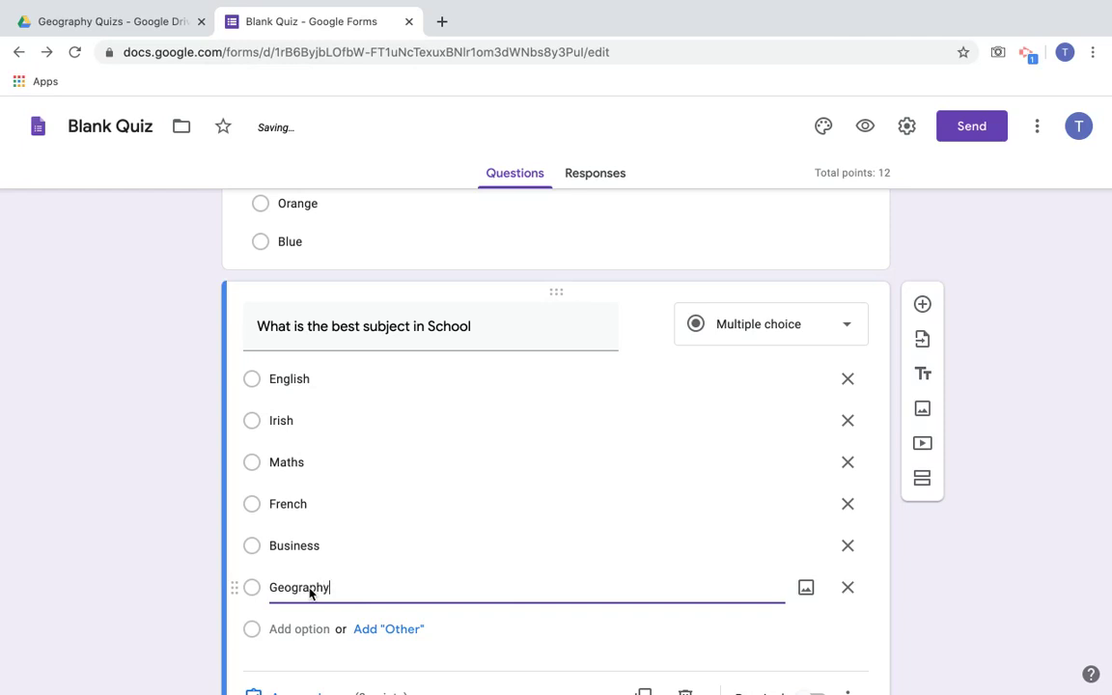
click(301, 628)
text(Coding)
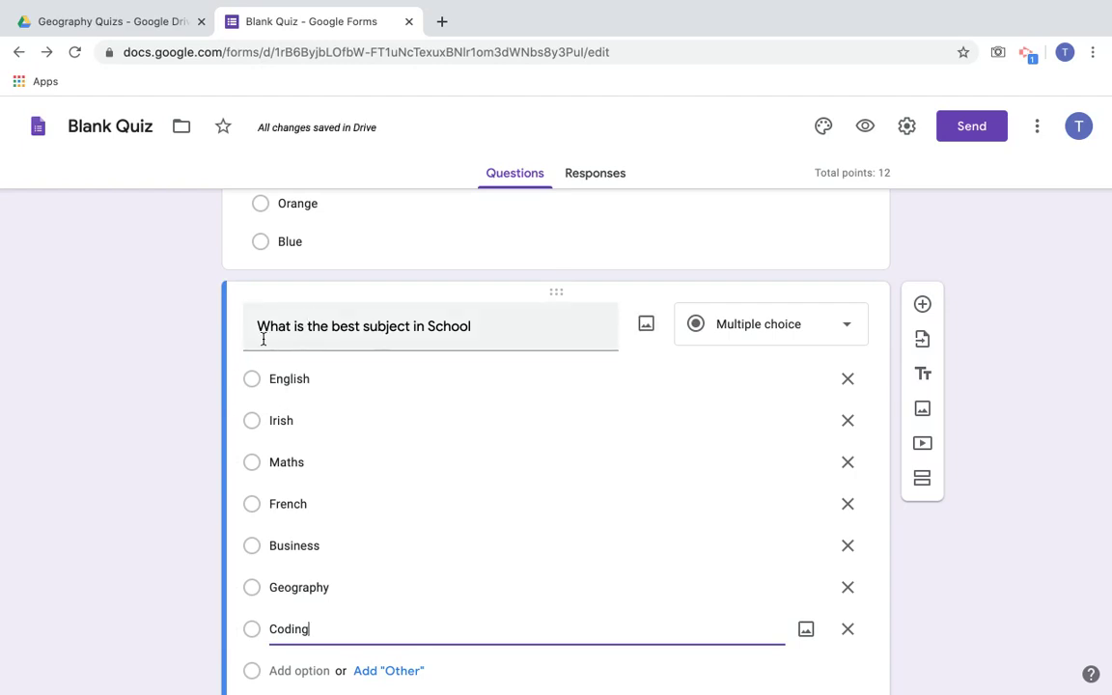
Reword the question to "What are the best subjects in School" and change its type to Checkboxes
triple_click(324, 330)
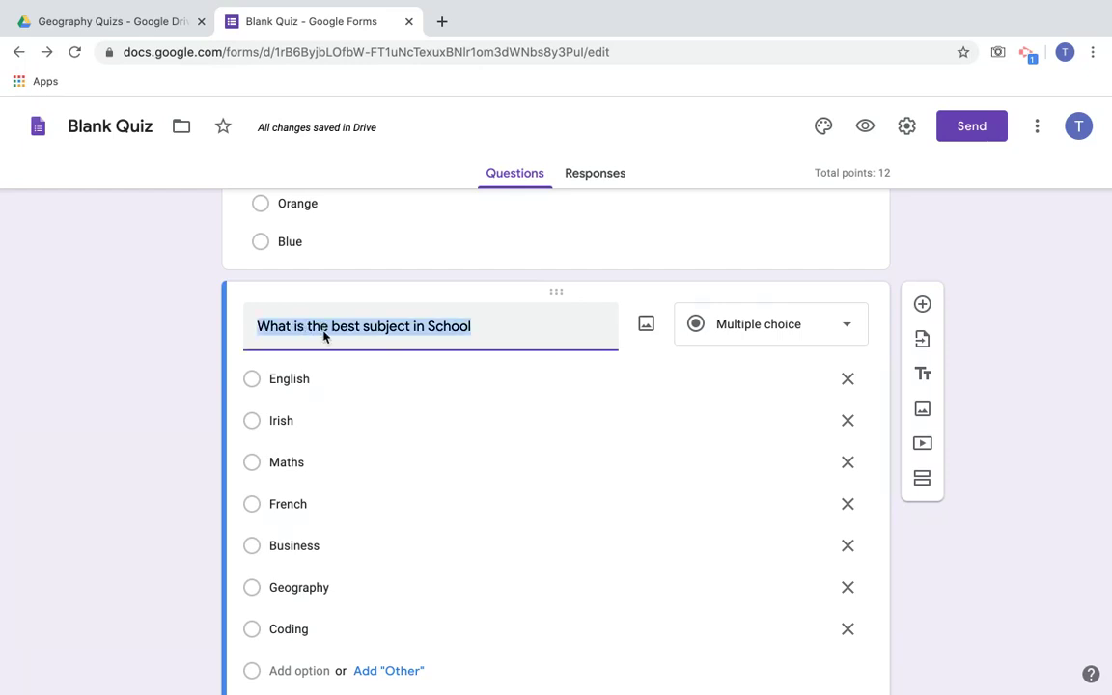
click(302, 328)
key(BackSpace)
key(BackSpace)
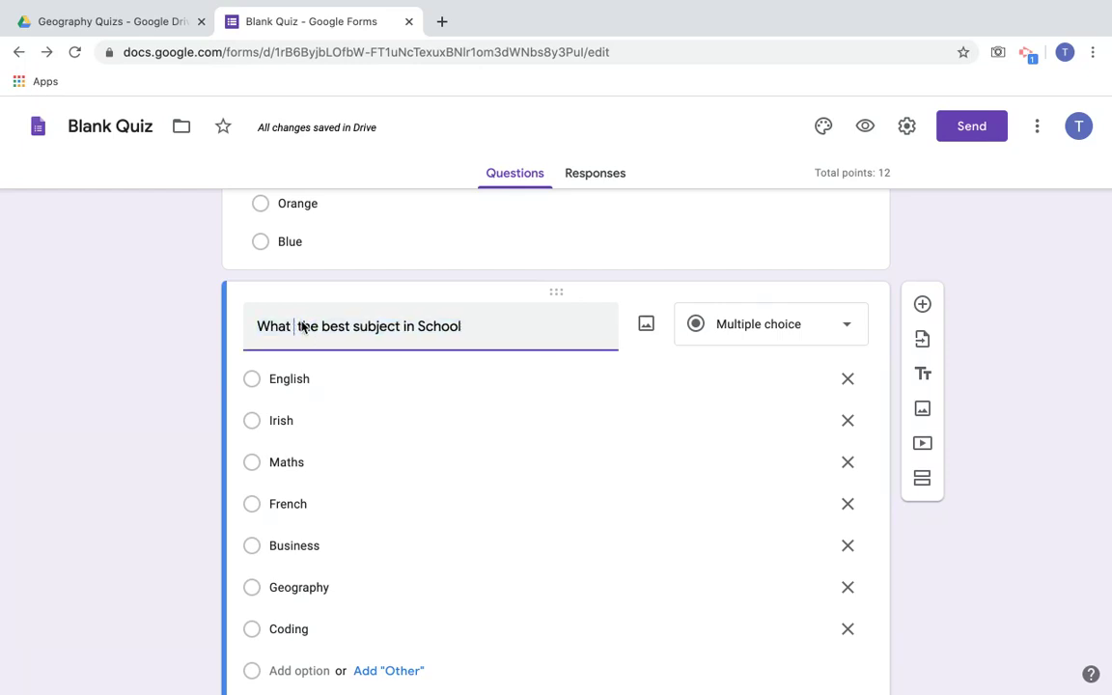
text(are)
click(420, 326)
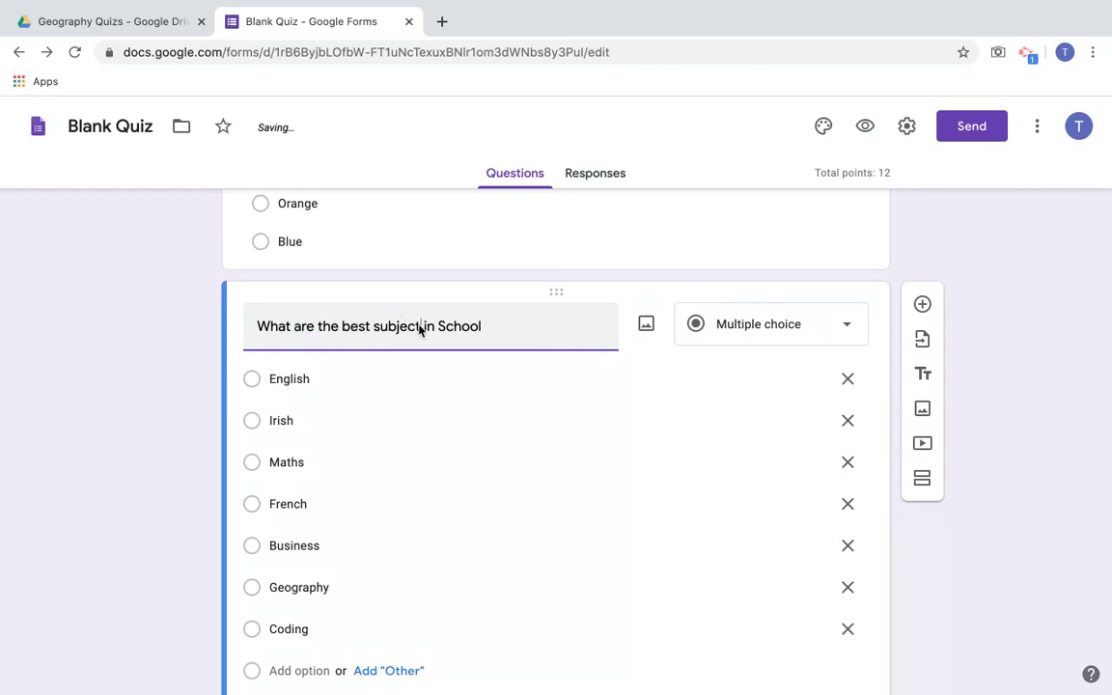
text(s)
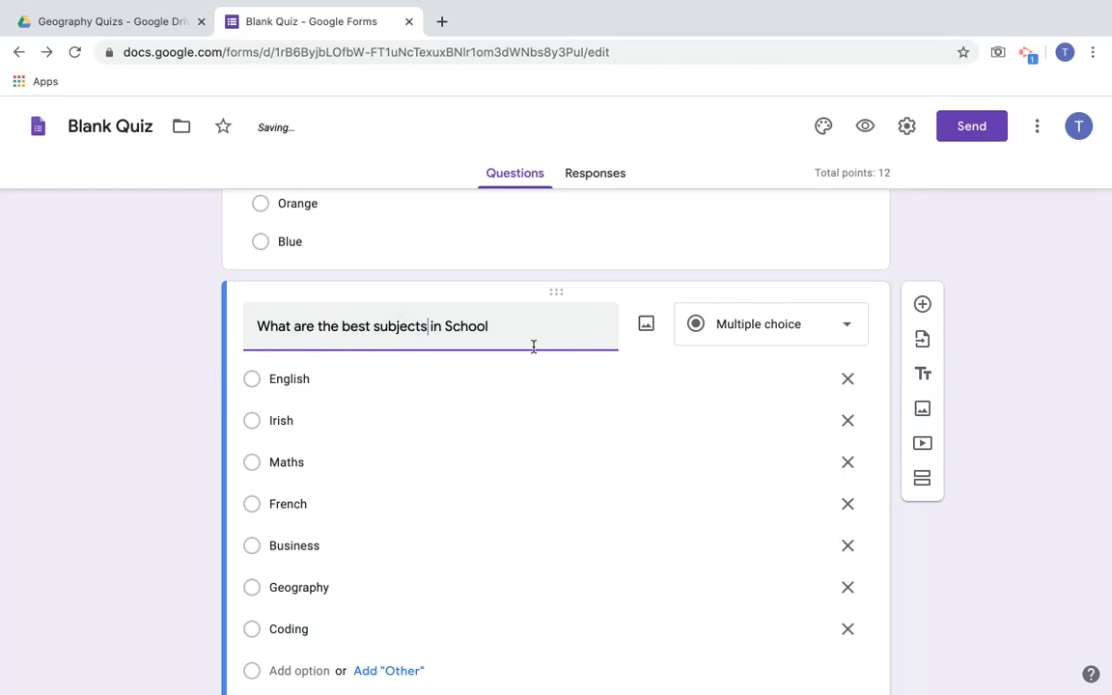
click(732, 329)
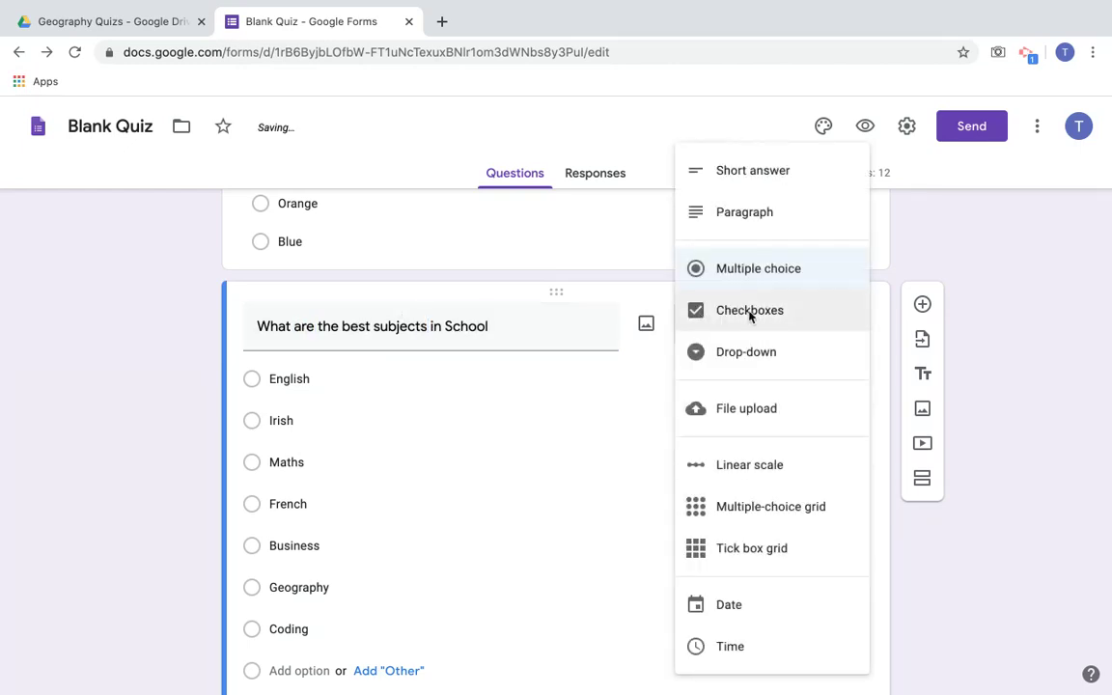
click(749, 314)
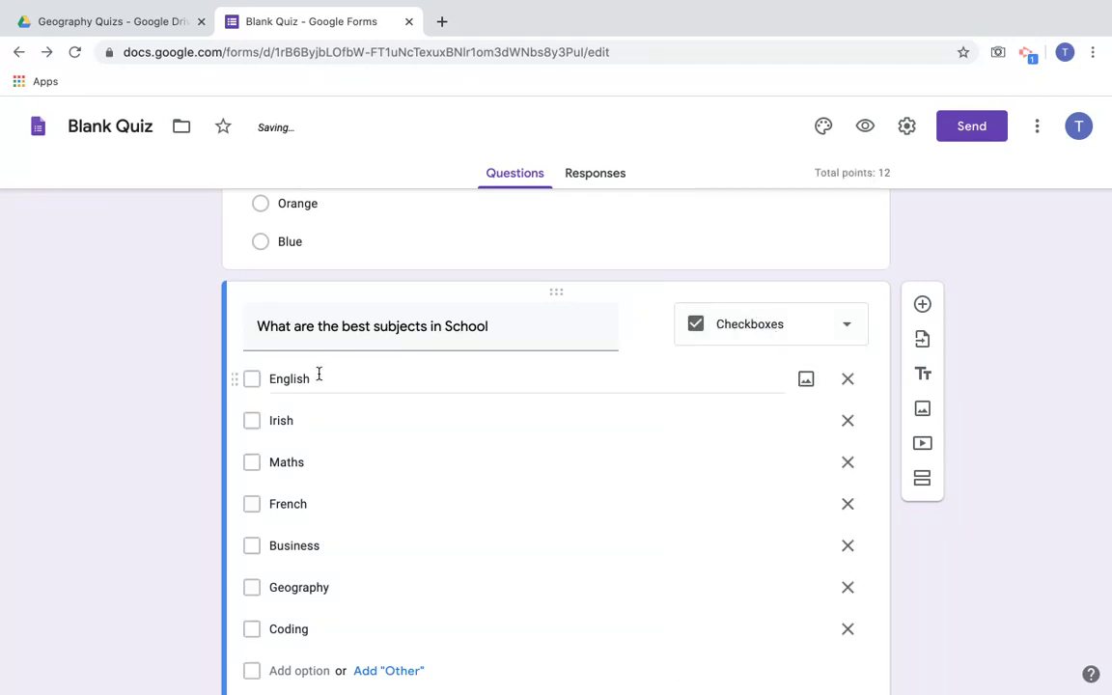
Mark Coding, Maths and Irish as the correct answers in the school subjects question's answer key
scroll(112, 467, down, 2)
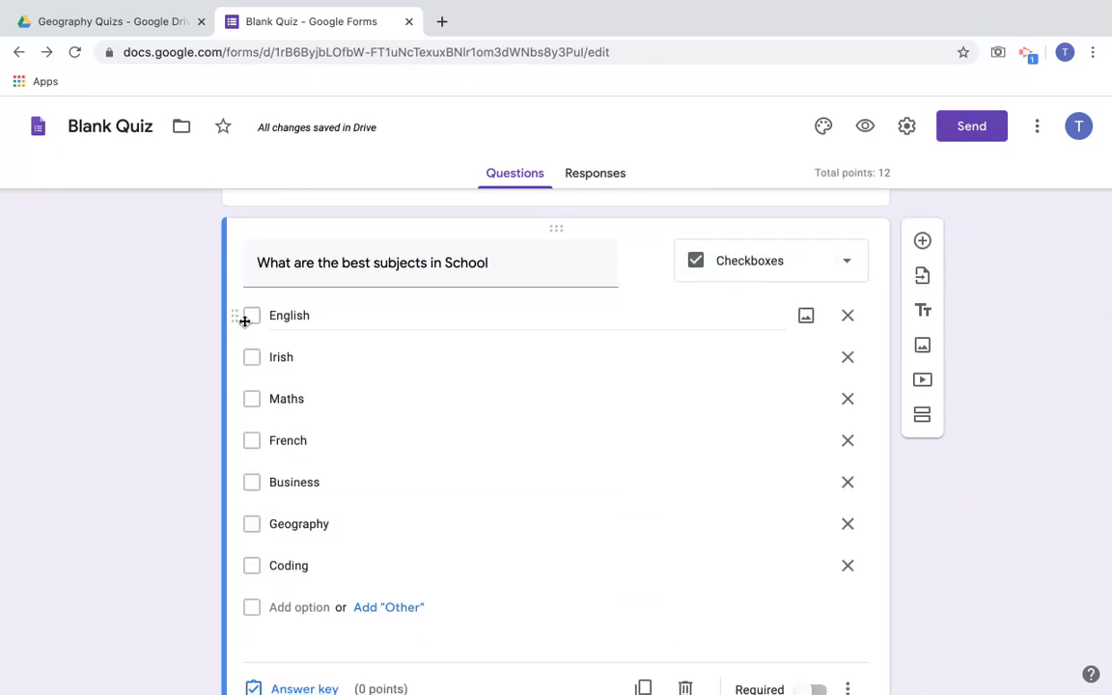
scroll(251, 518, down, 1)
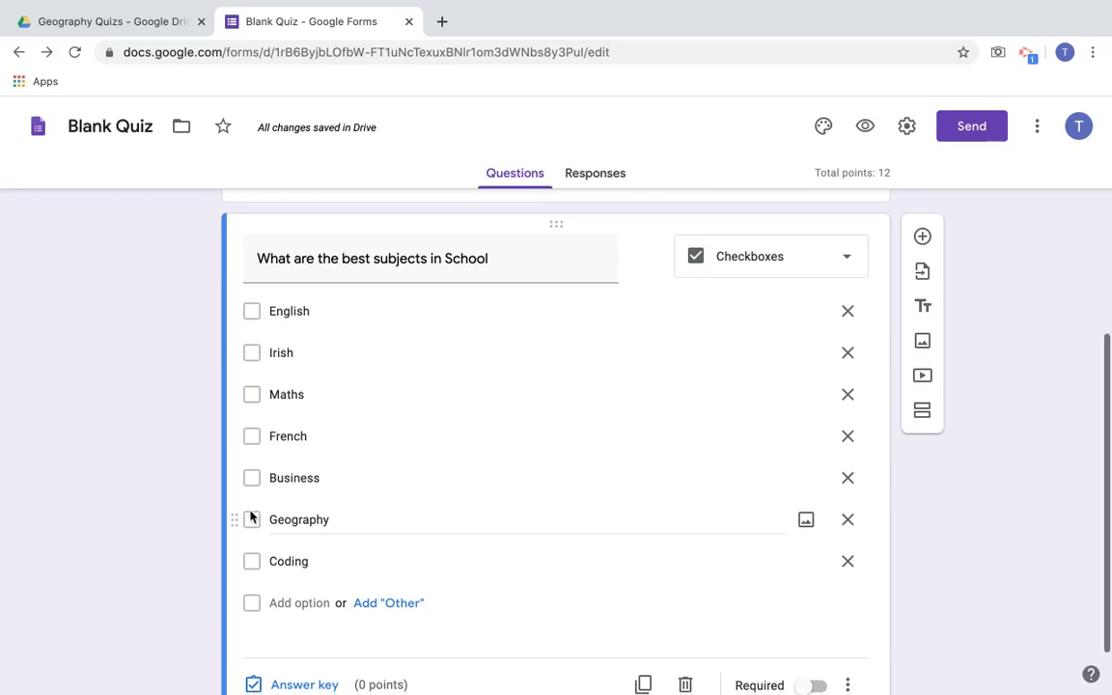
scroll(252, 519, down, 2)
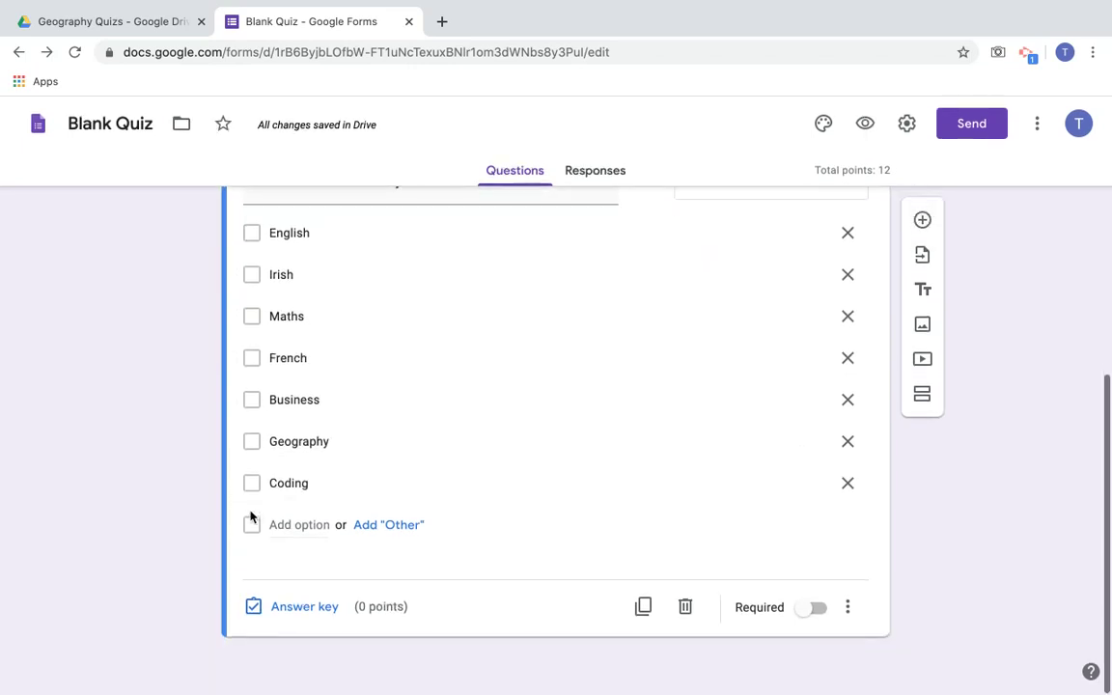
click(292, 612)
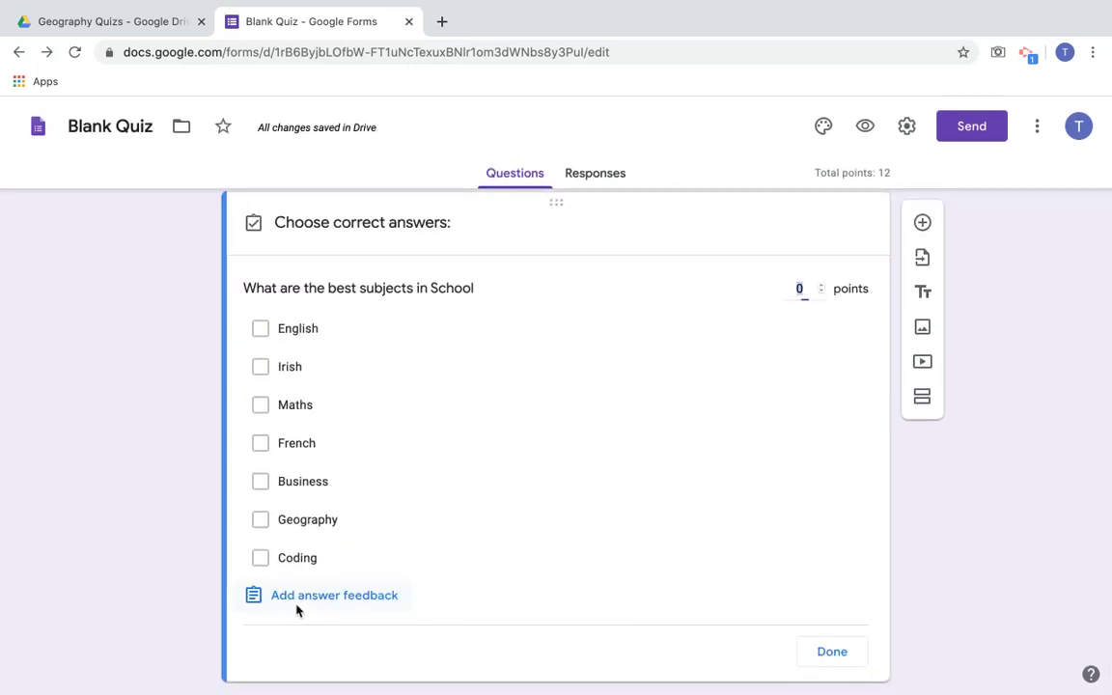
click(263, 564)
click(262, 403)
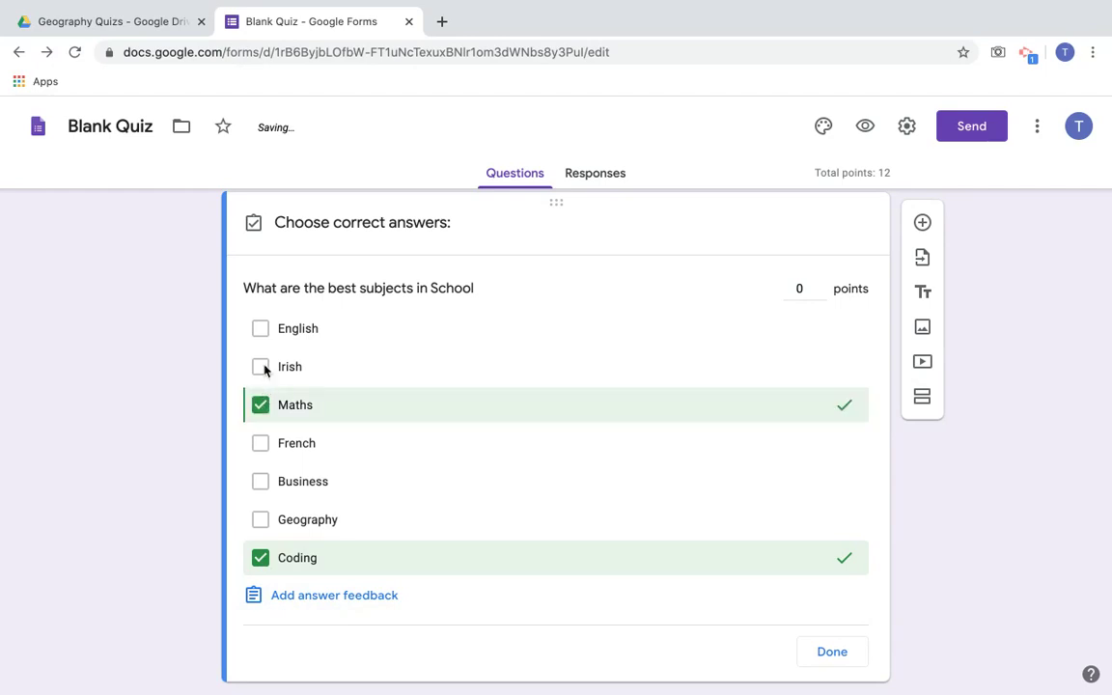
click(262, 367)
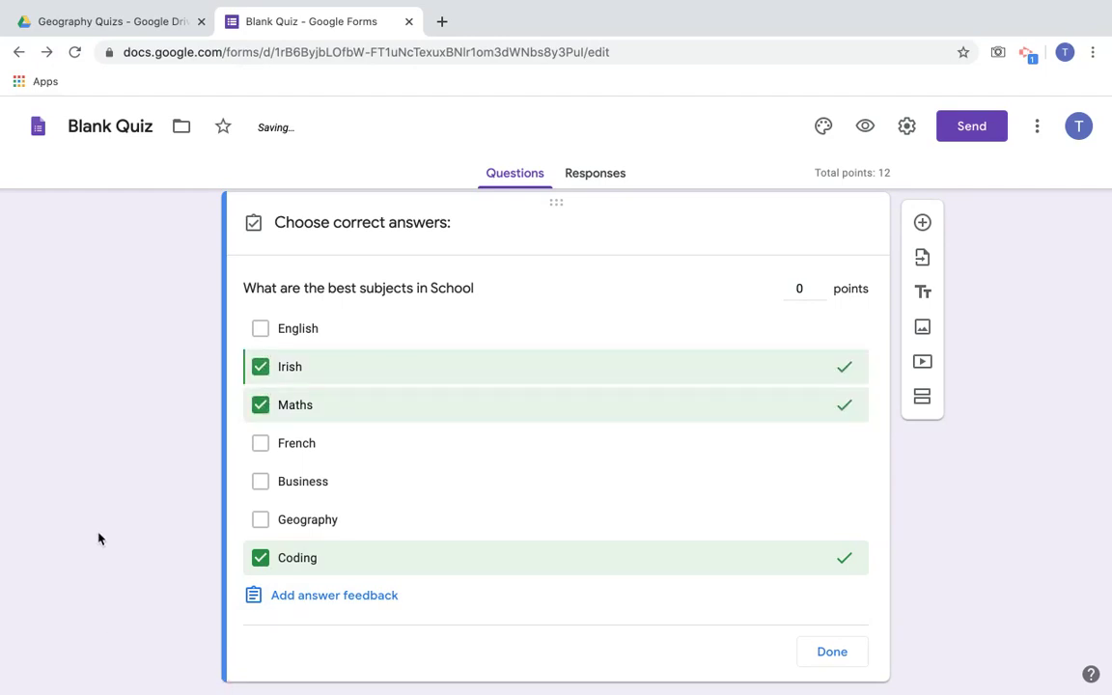
click(829, 654)
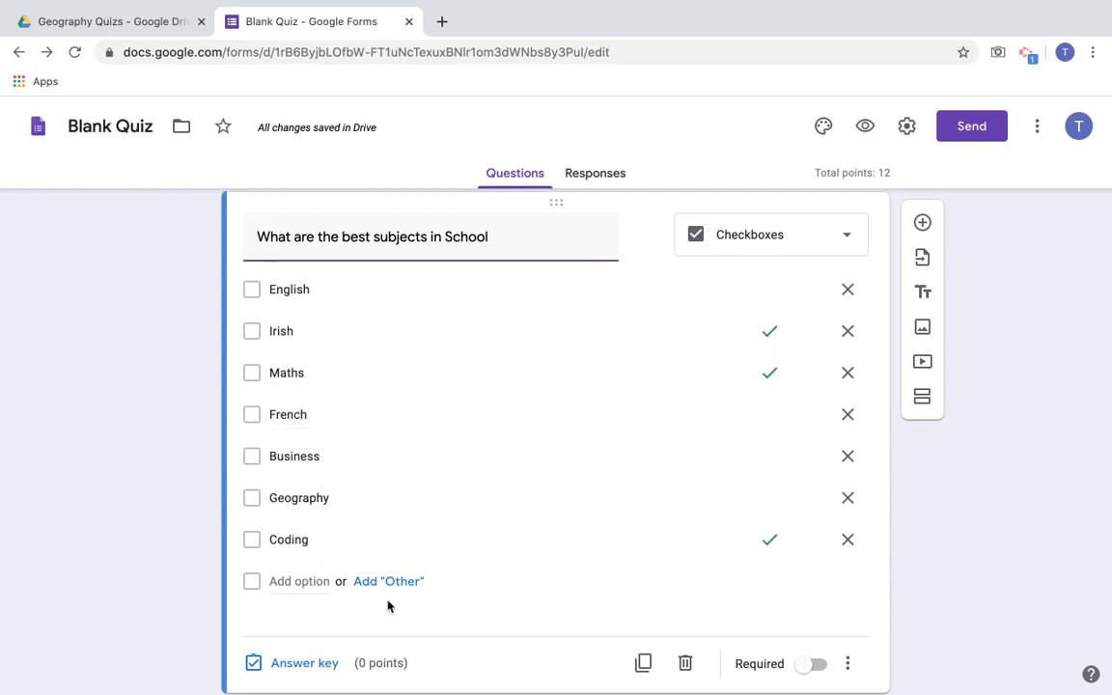
Set the school subjects question's value to 12 points in its answer key
click(295, 665)
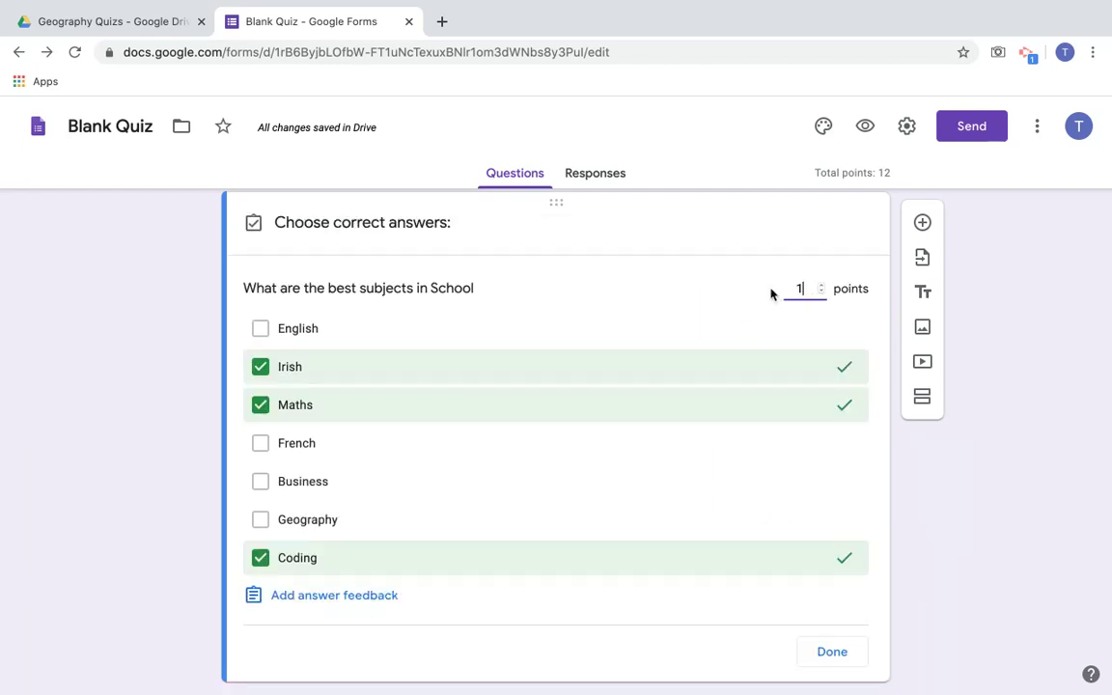
text(2)
click(901, 480)
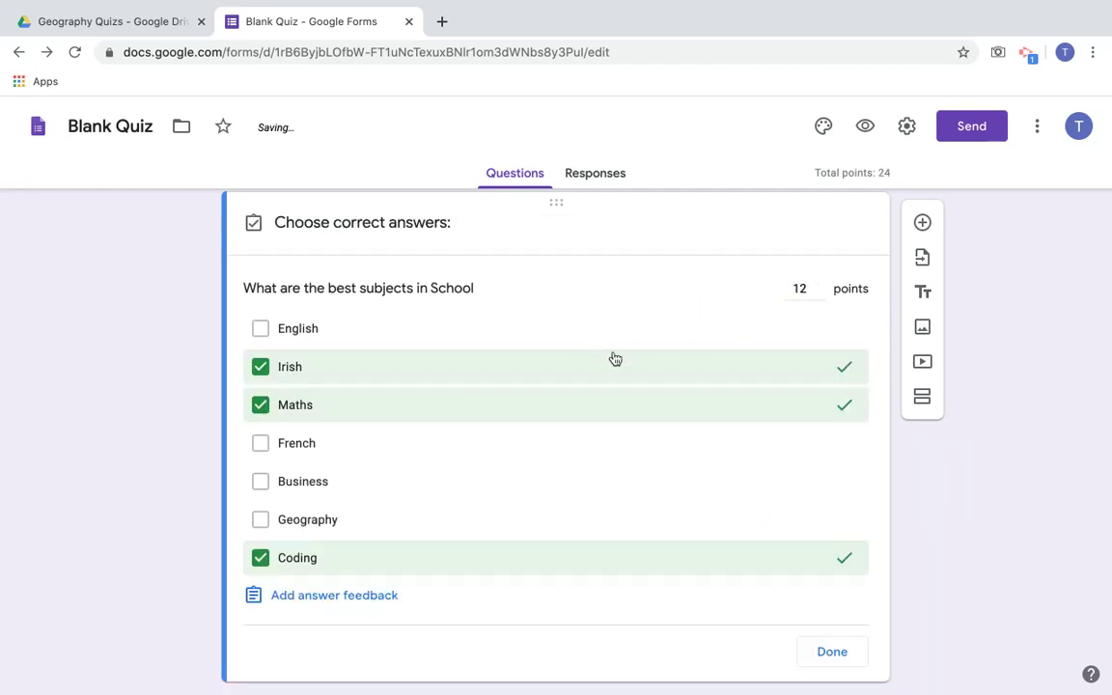
scroll(658, 389, up, 1)
scroll(659, 388, down, 1)
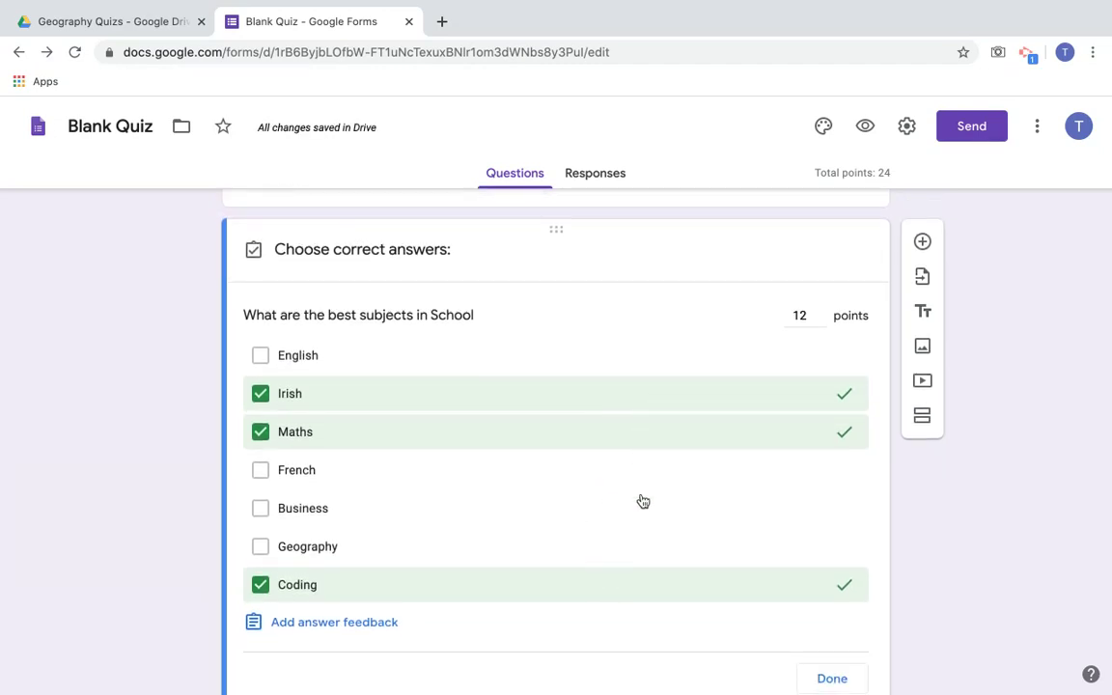
click(830, 675)
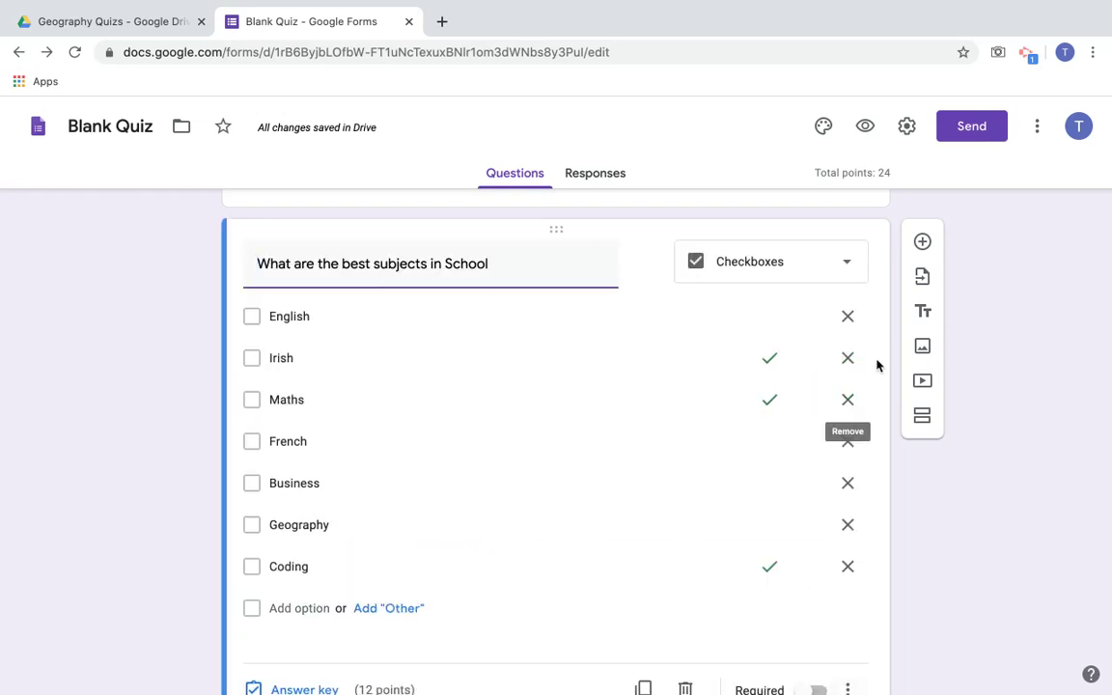
Add a question reading "What did you do at the weekend?" and set its type to Paragraph
click(923, 244)
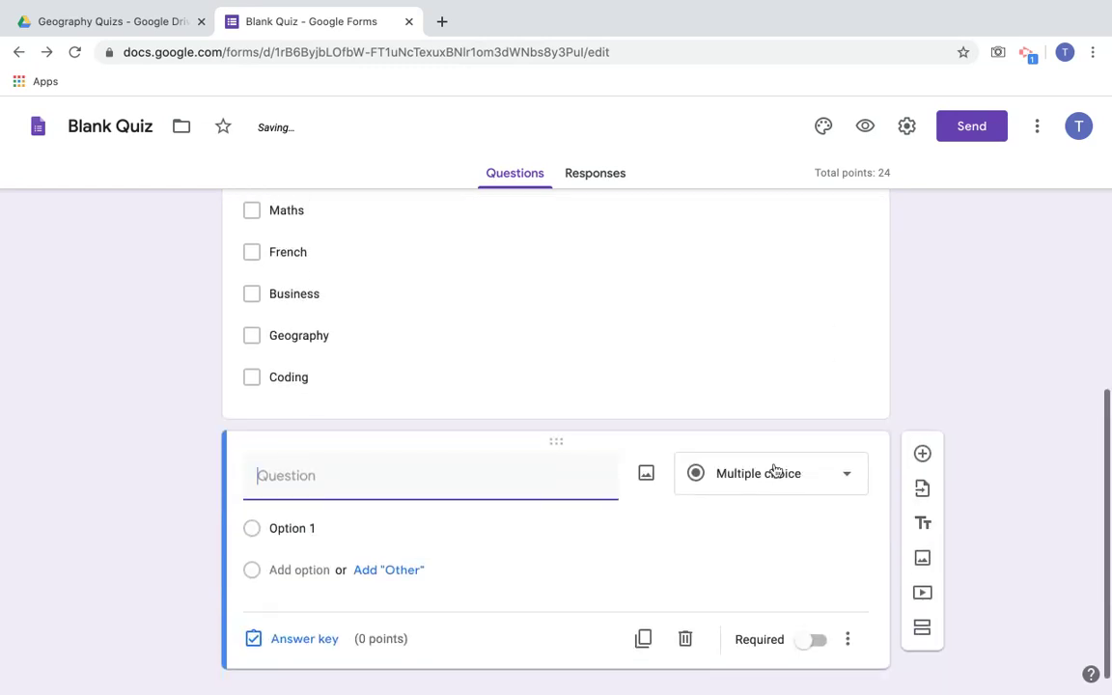
text(What did you)
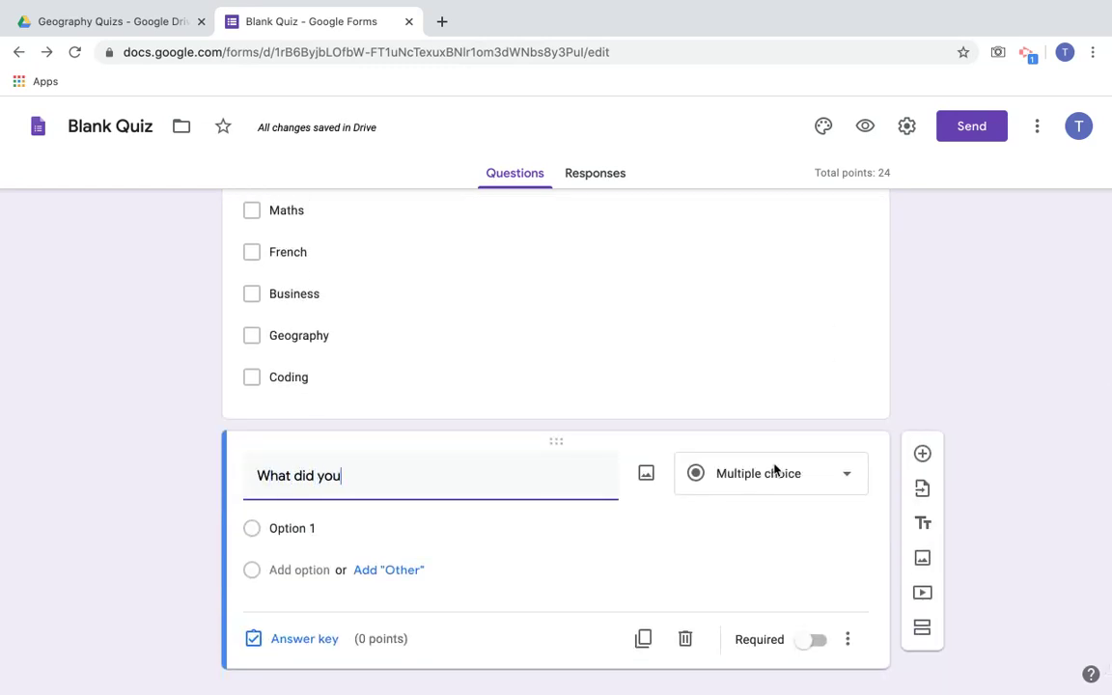
text( do at the weekend)
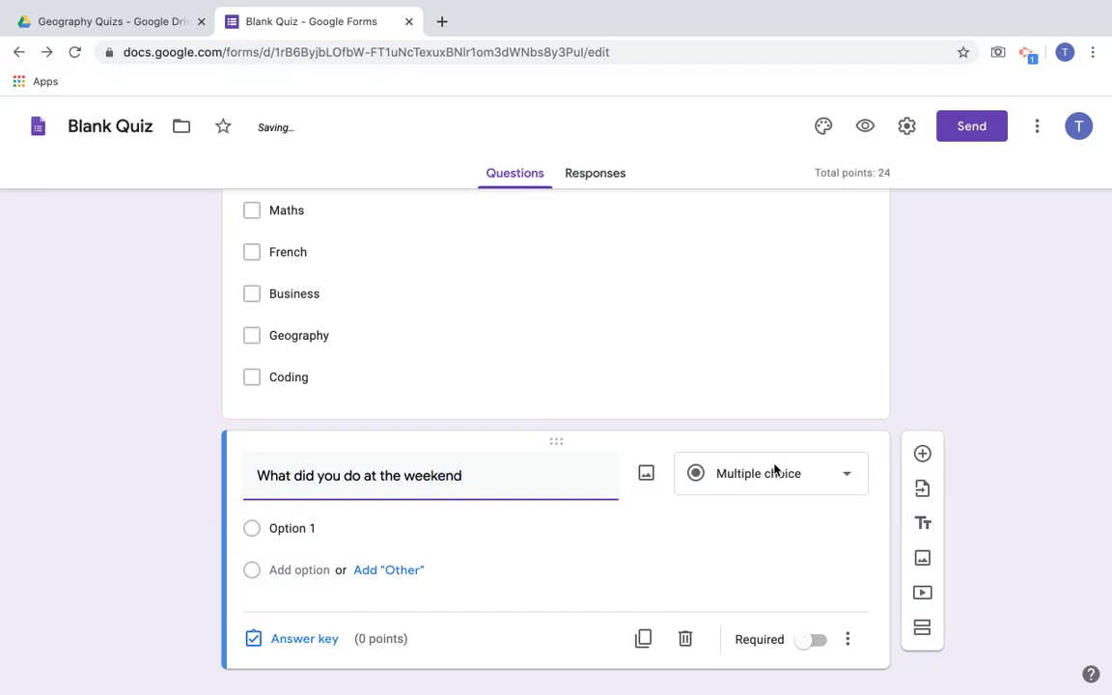
text(?)
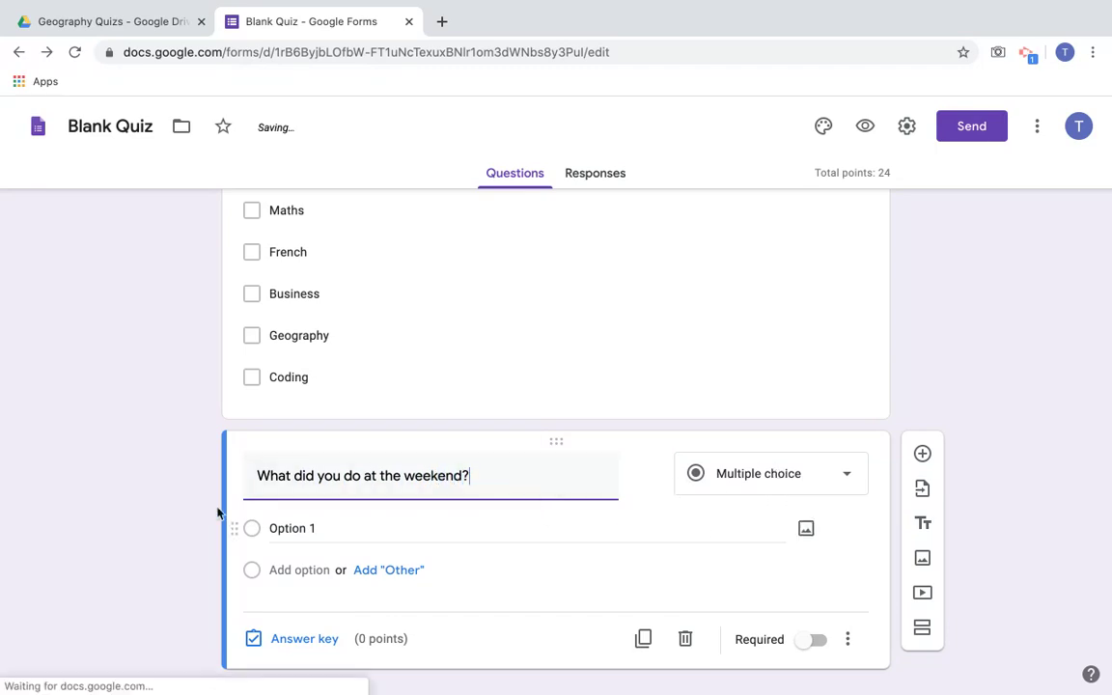
click(171, 492)
click(697, 482)
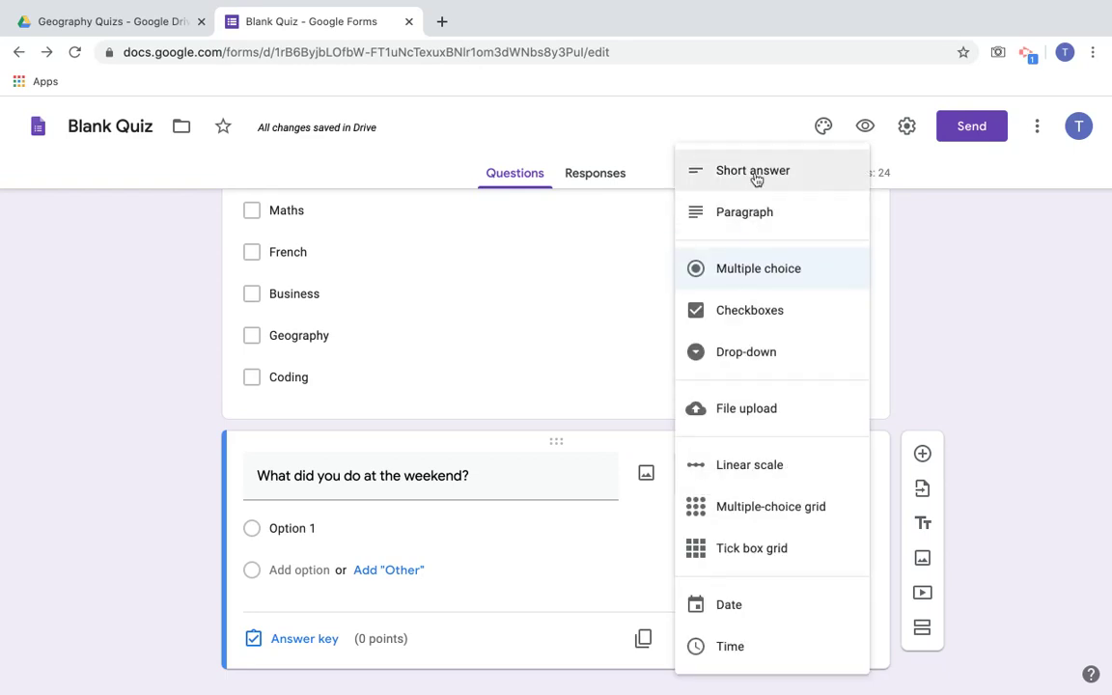
click(754, 212)
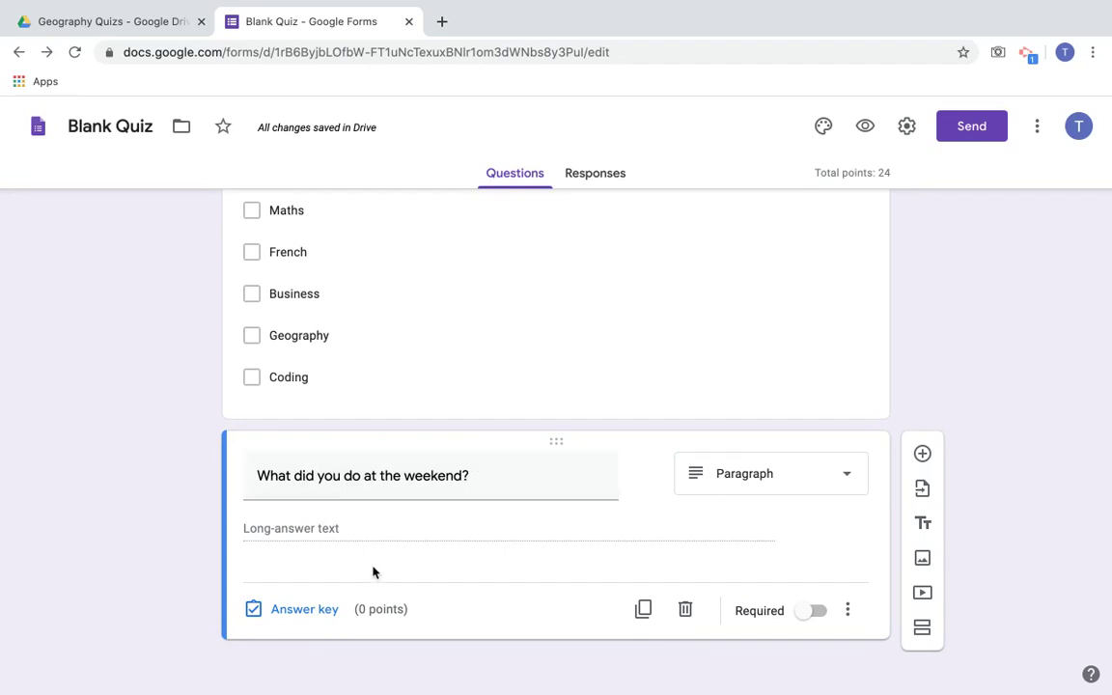
Assign 12 points to the weekend question in its answer key
click(324, 611)
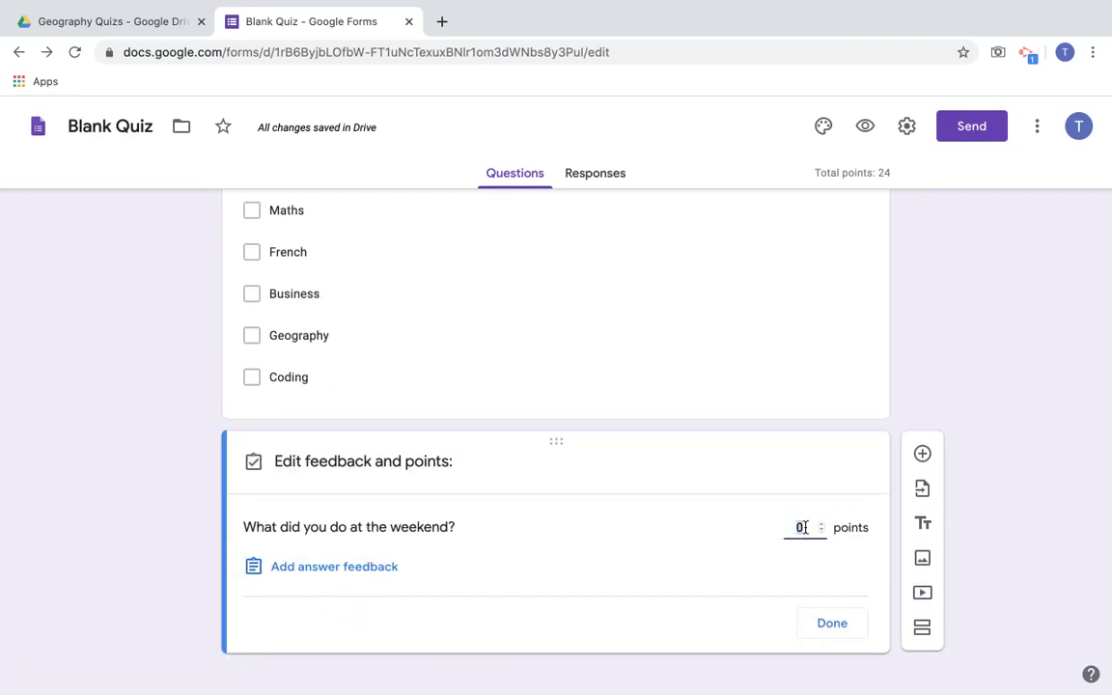
text(12)
click(834, 624)
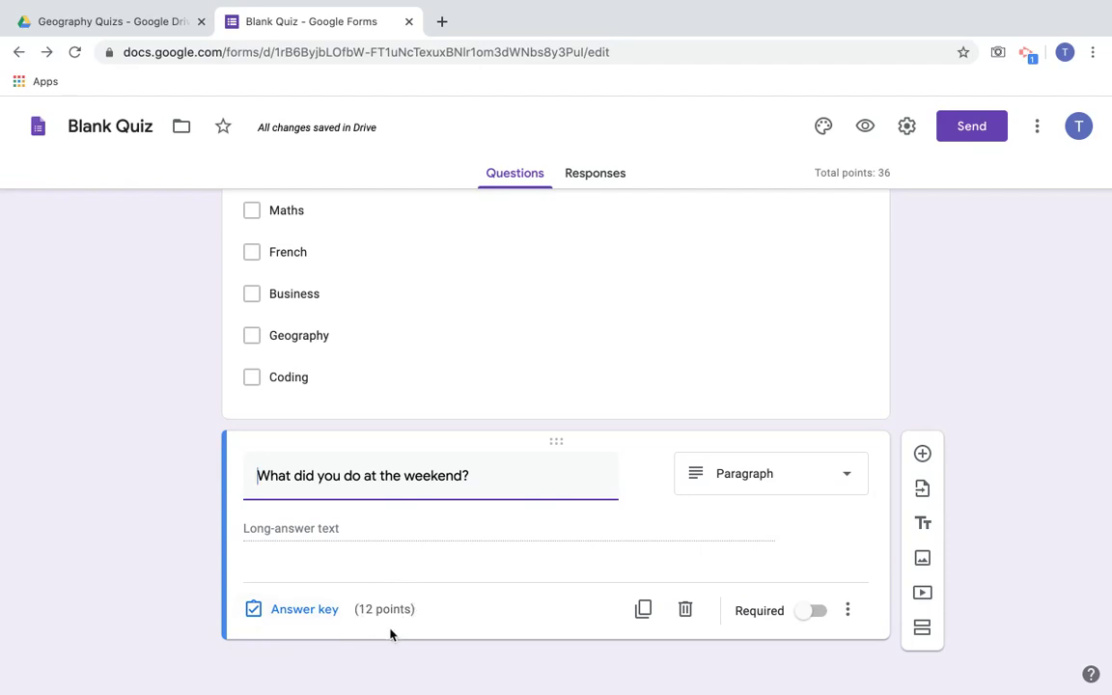
Make the weekend, school subjects and best colour questions required
click(811, 611)
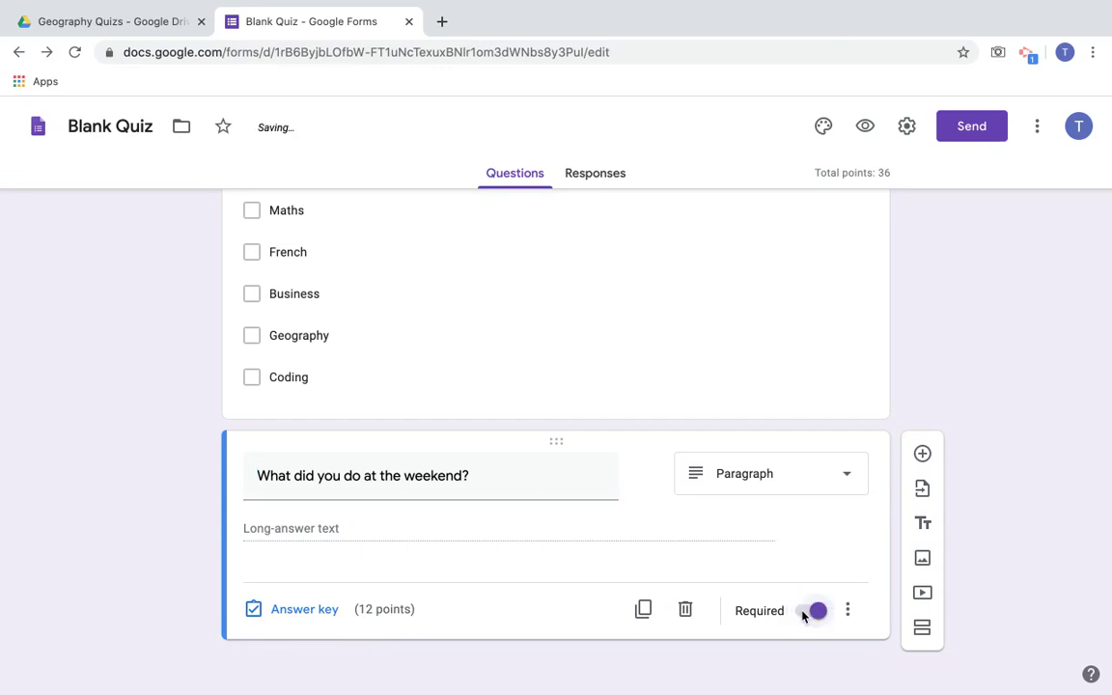
click(739, 353)
click(801, 539)
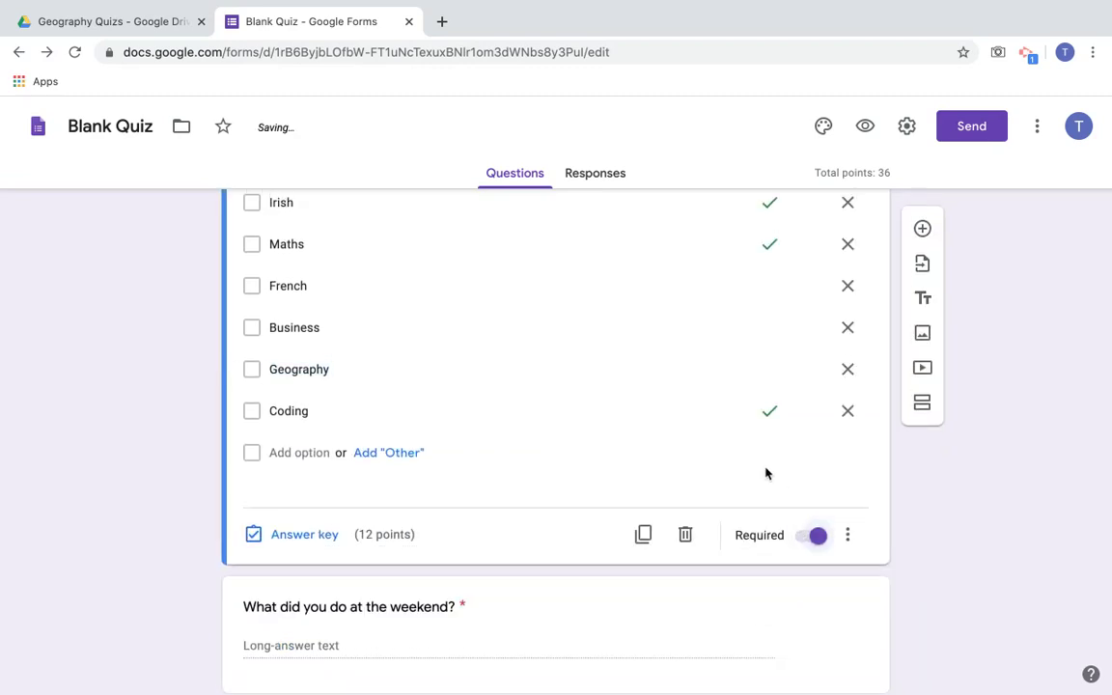
scroll(765, 472, up, 4)
click(782, 386)
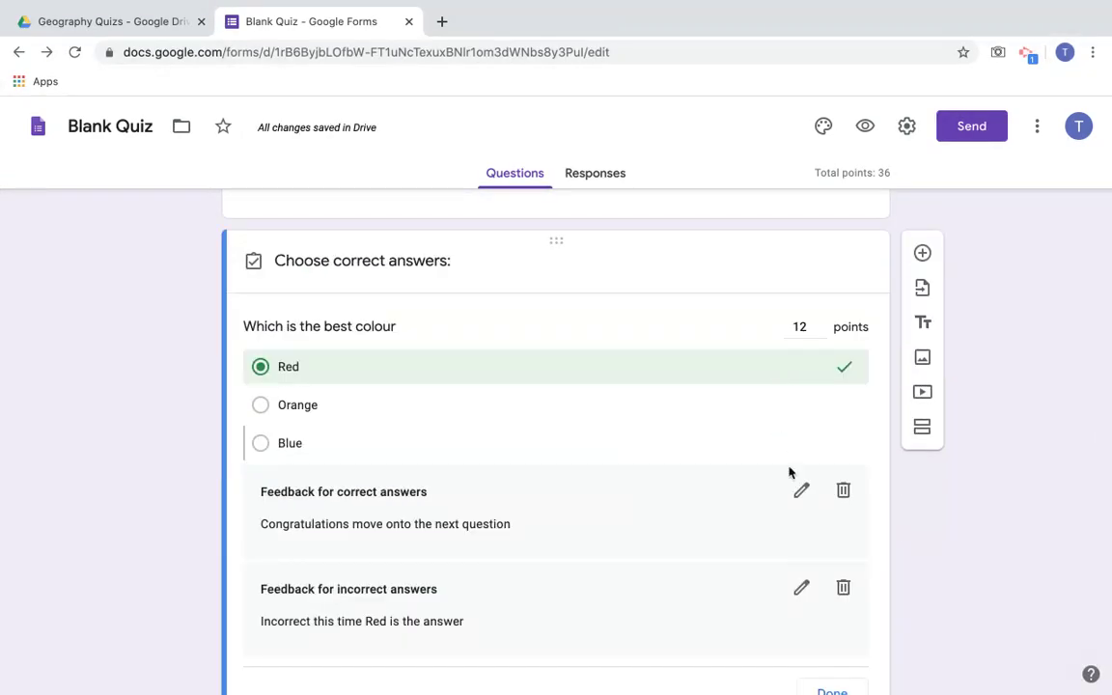
scroll(776, 633, down, 2)
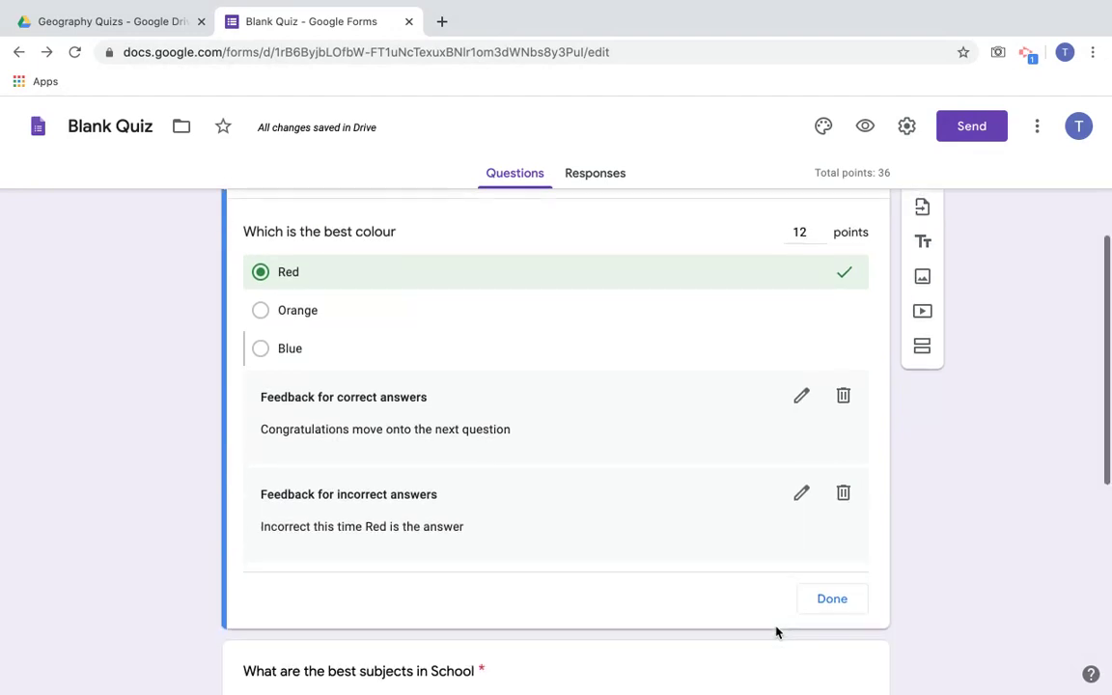
click(817, 600)
click(808, 428)
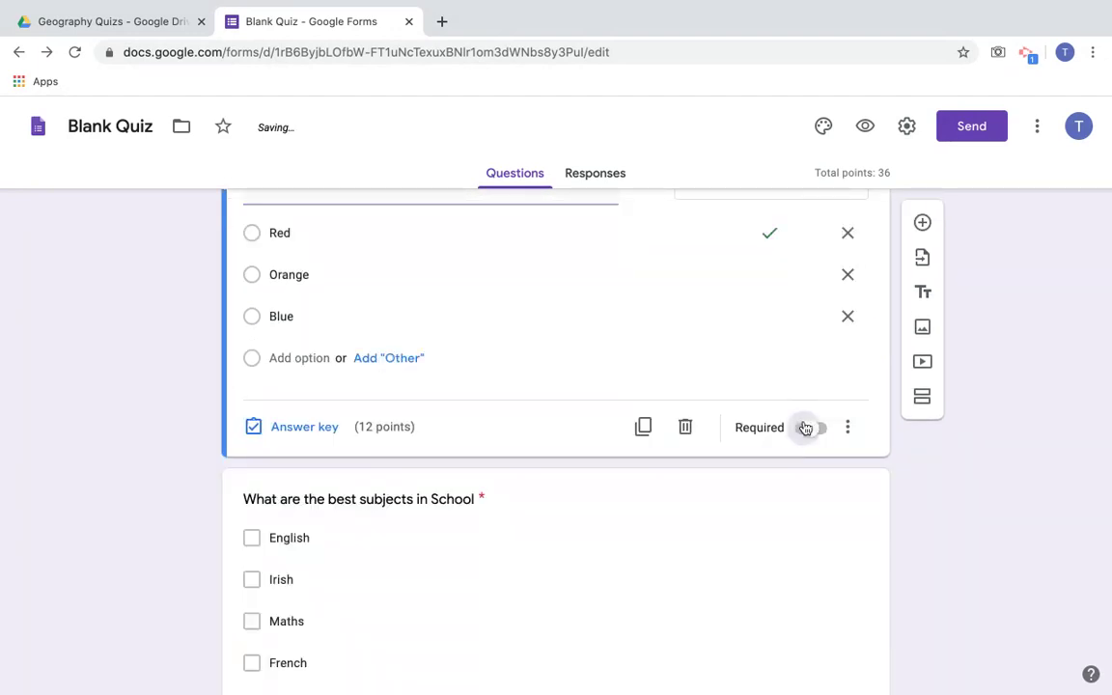
Limit the quiz to 1 response, release marks later after manual review, and save the settings
scroll(732, 360, up, 4)
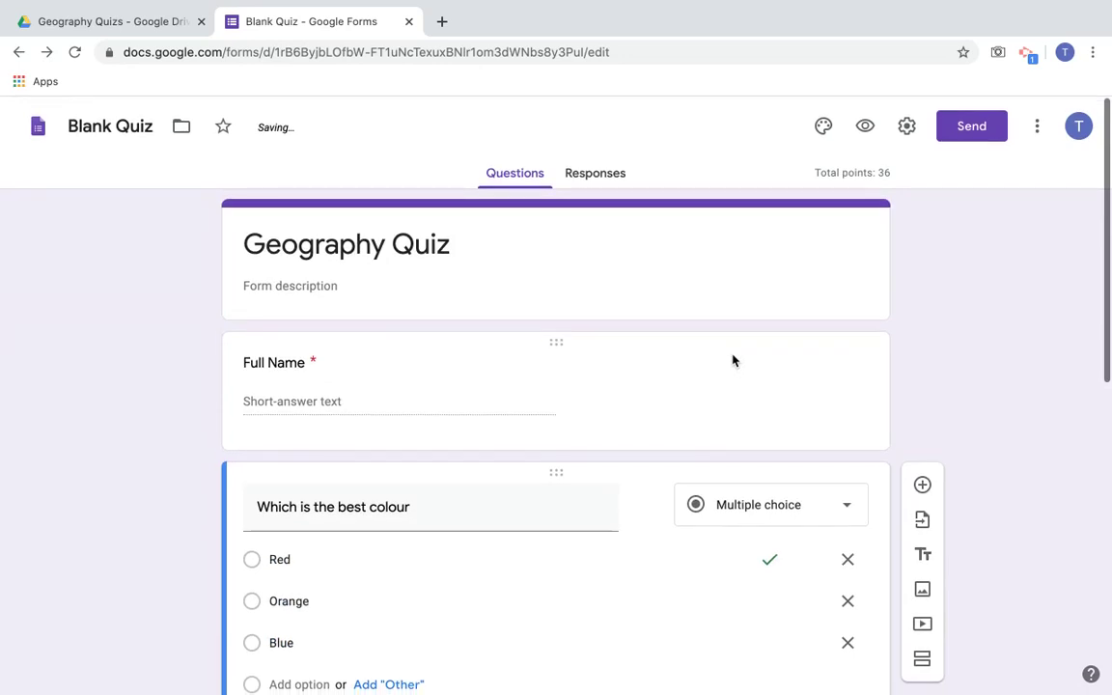
click(907, 127)
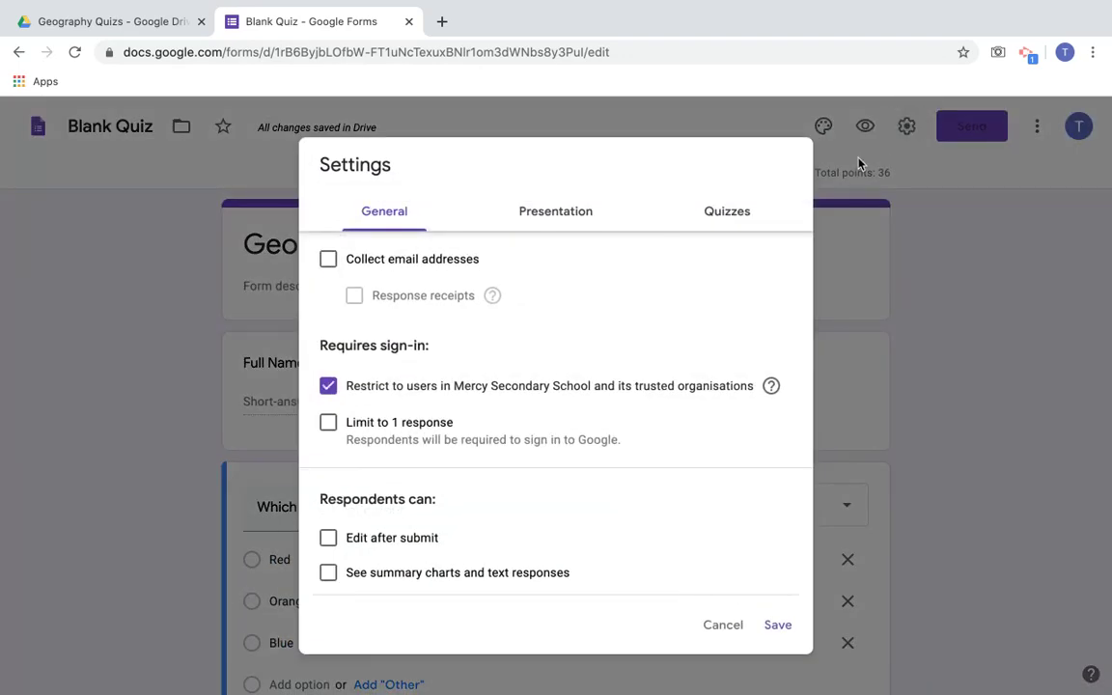
click(330, 425)
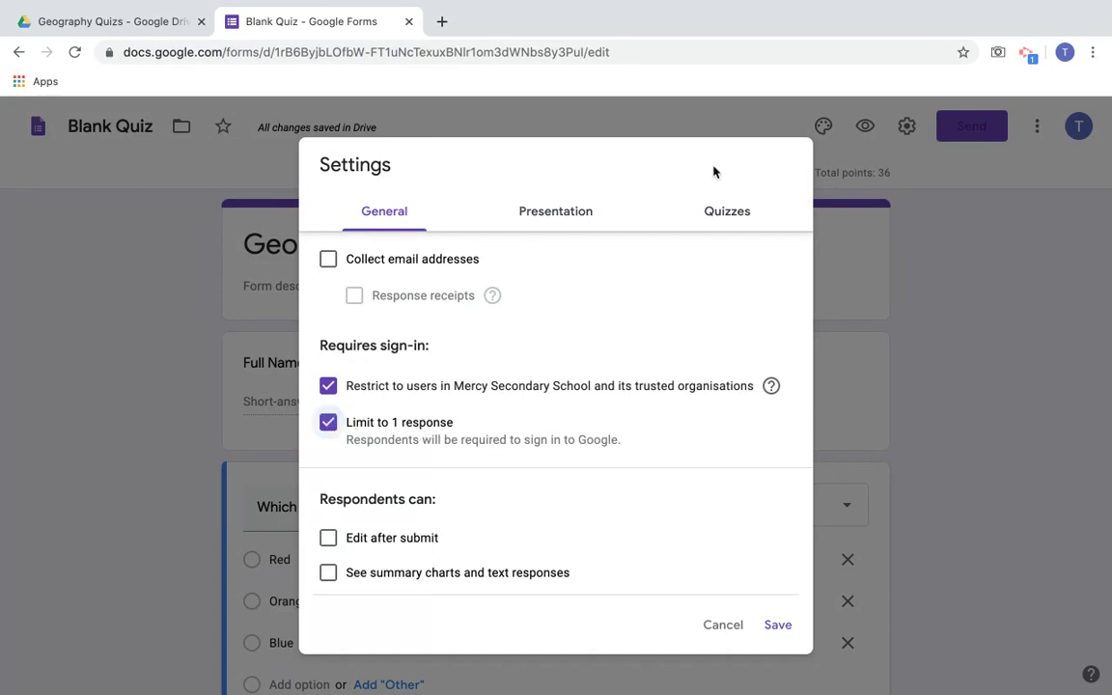
click(741, 214)
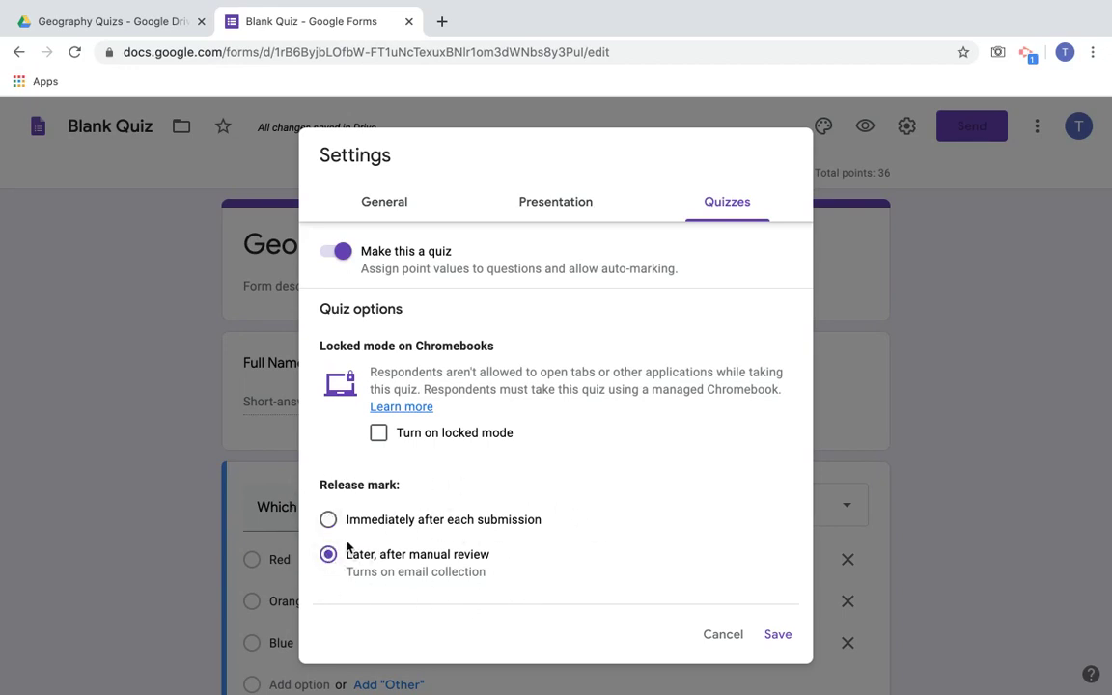
click(779, 635)
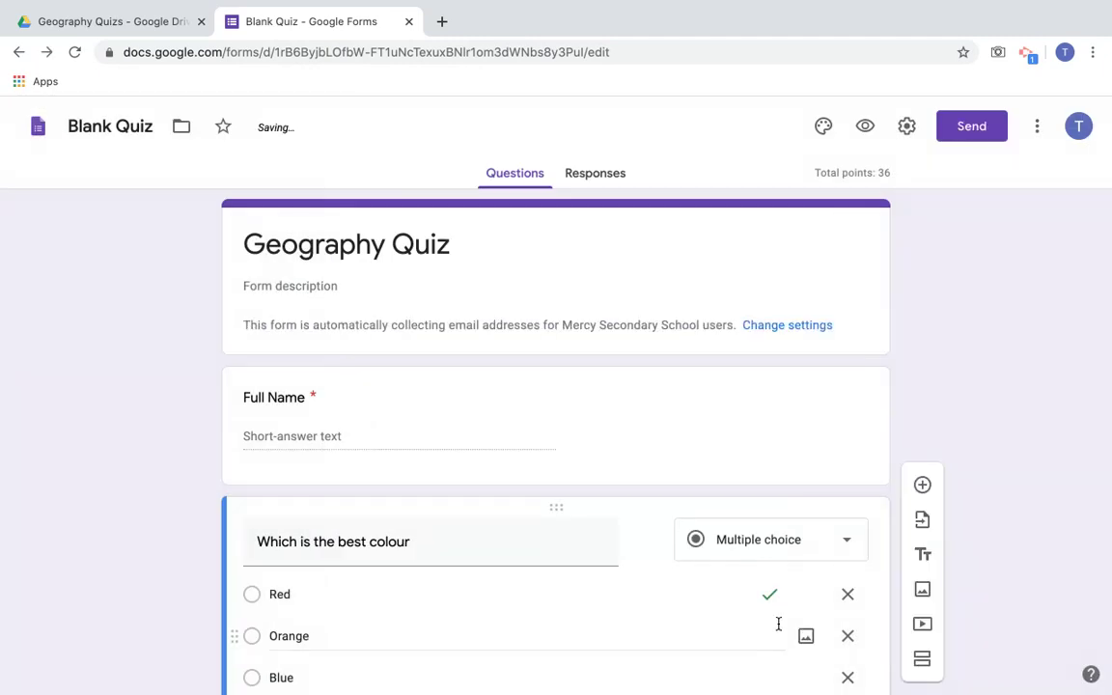
Find a colour wheel picture with a Google image search for "colours" and insert it into the "Which is the best colour" question
scroll(883, 429, down, 3)
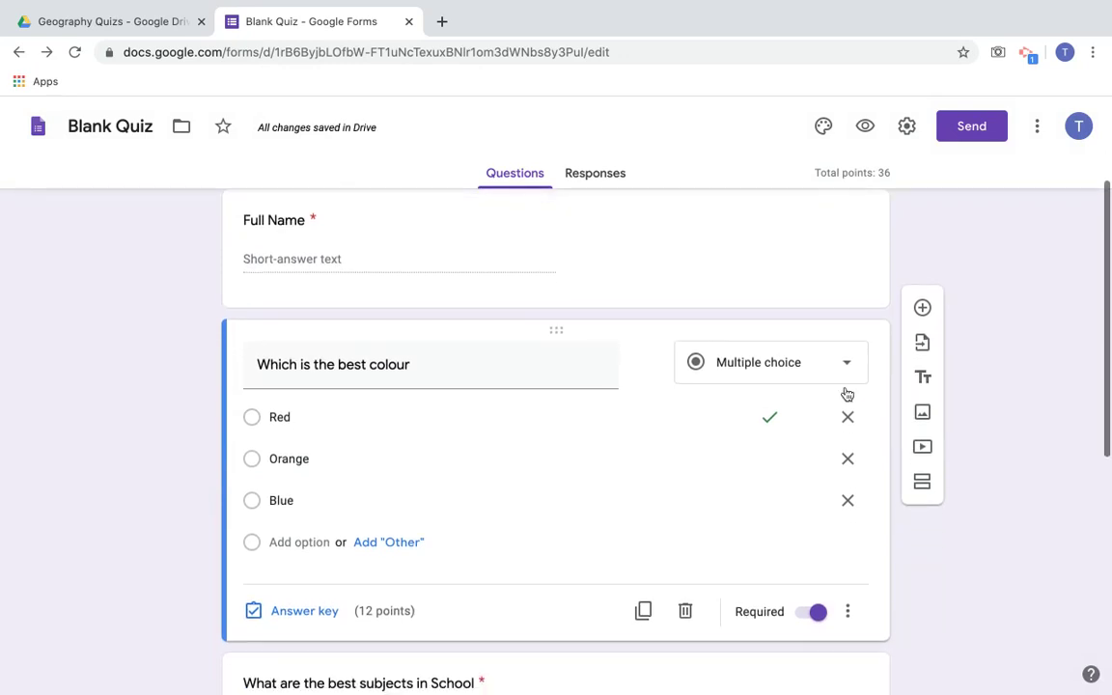
scroll(749, 549, down, 1)
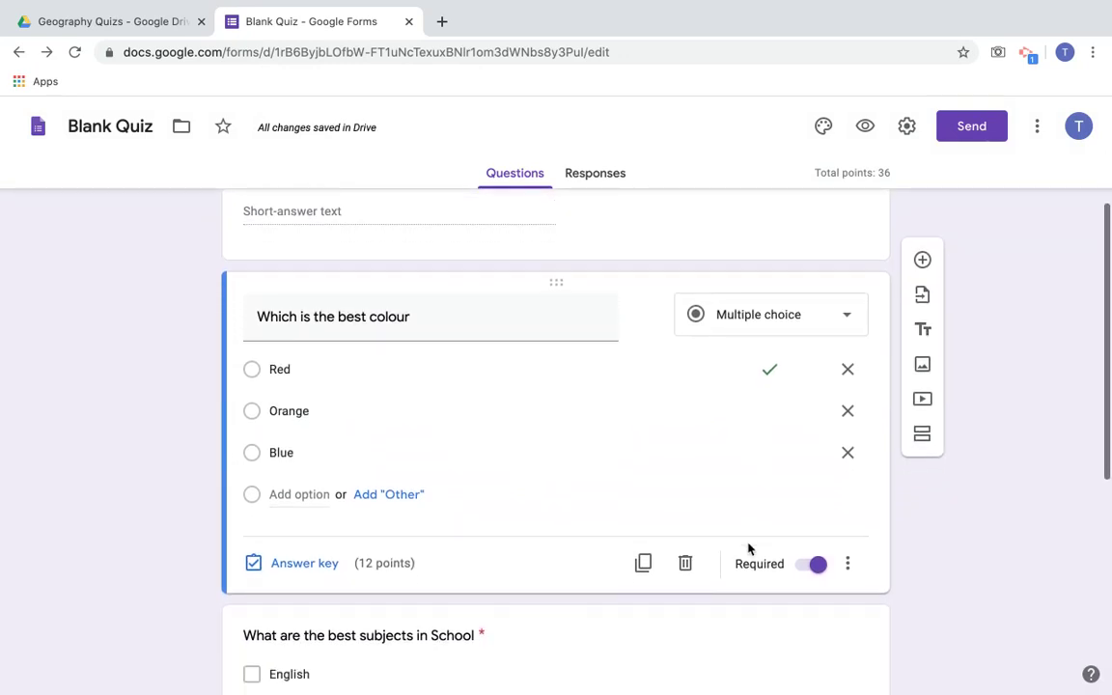
scroll(749, 548, down, 1)
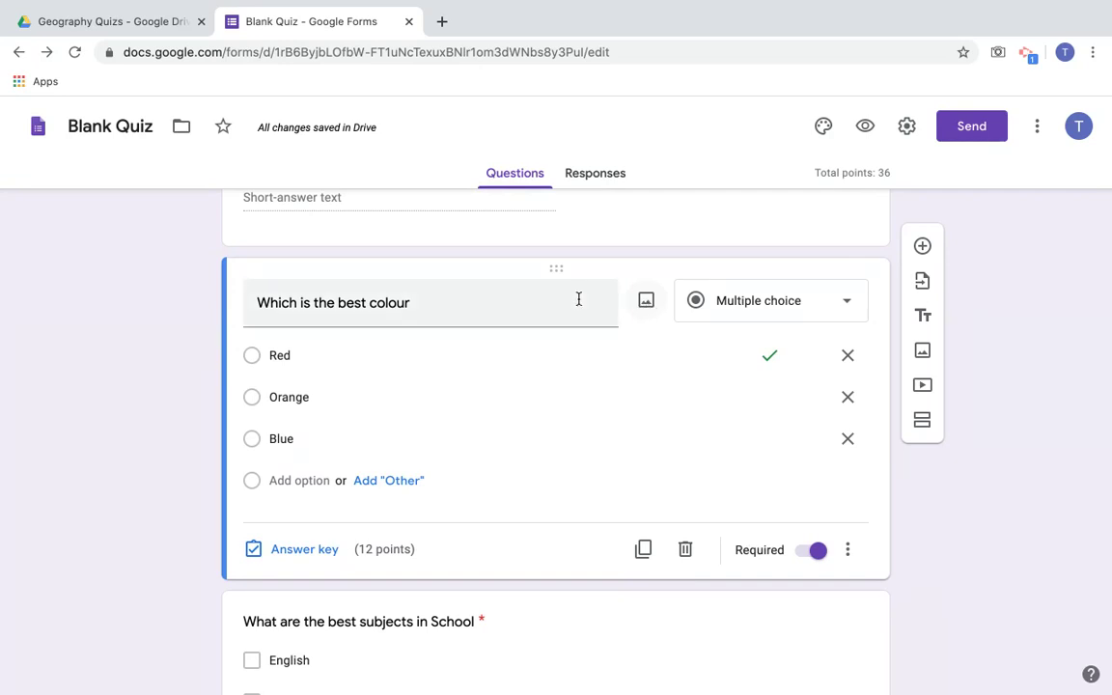
click(646, 305)
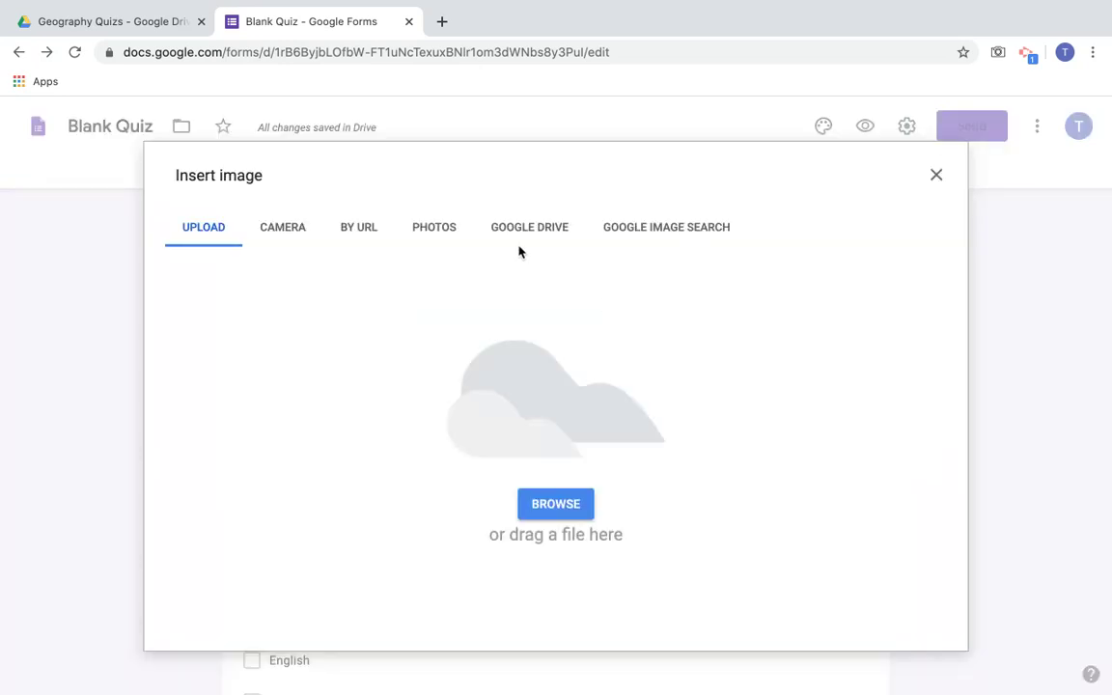
click(643, 232)
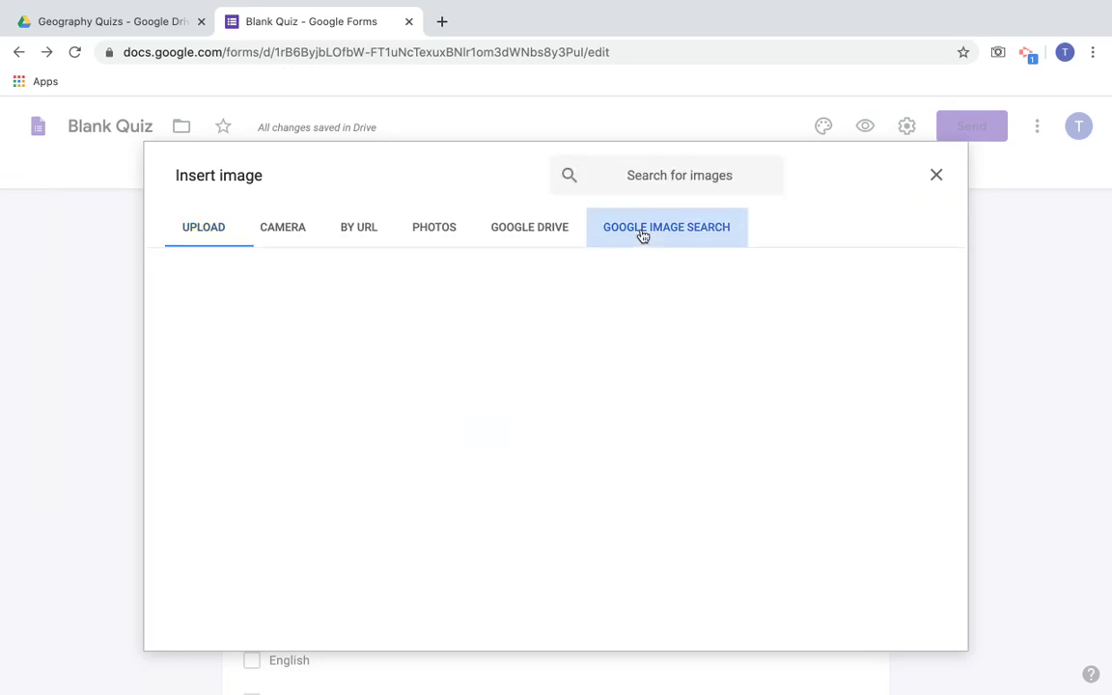
text(colours)
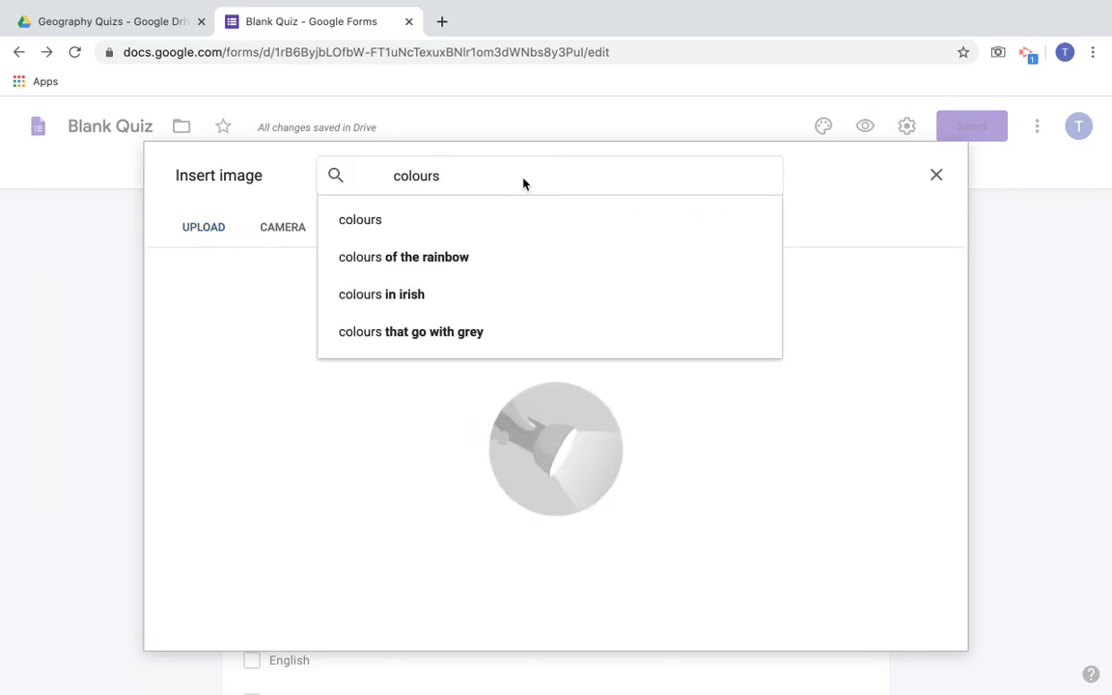
key(Return)
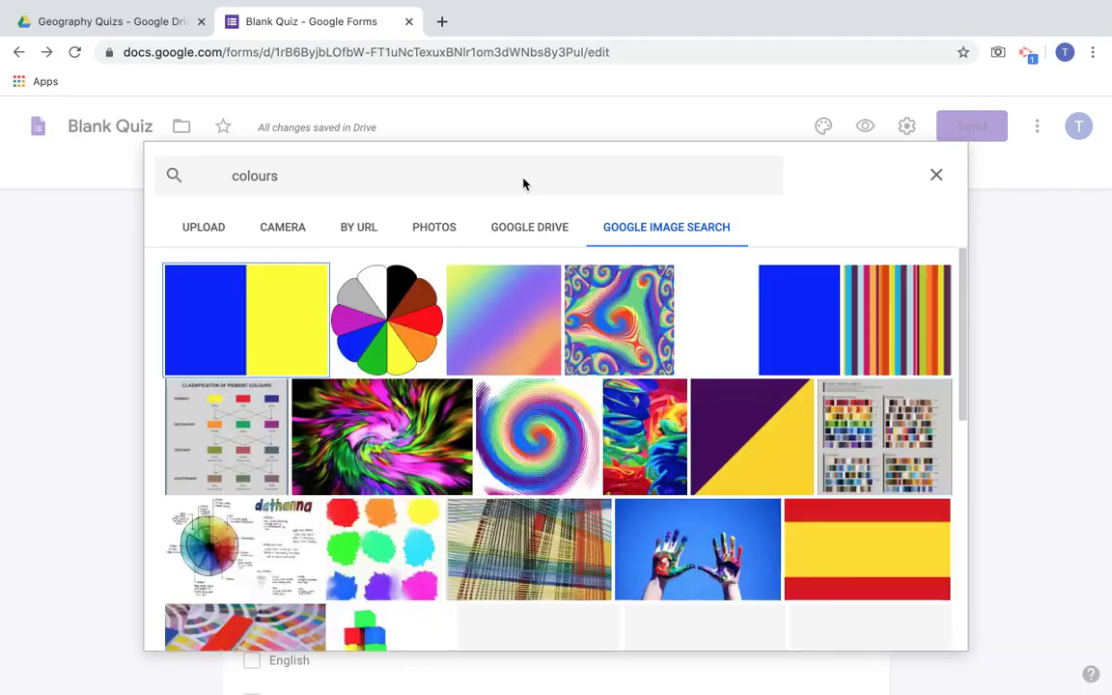
click(374, 310)
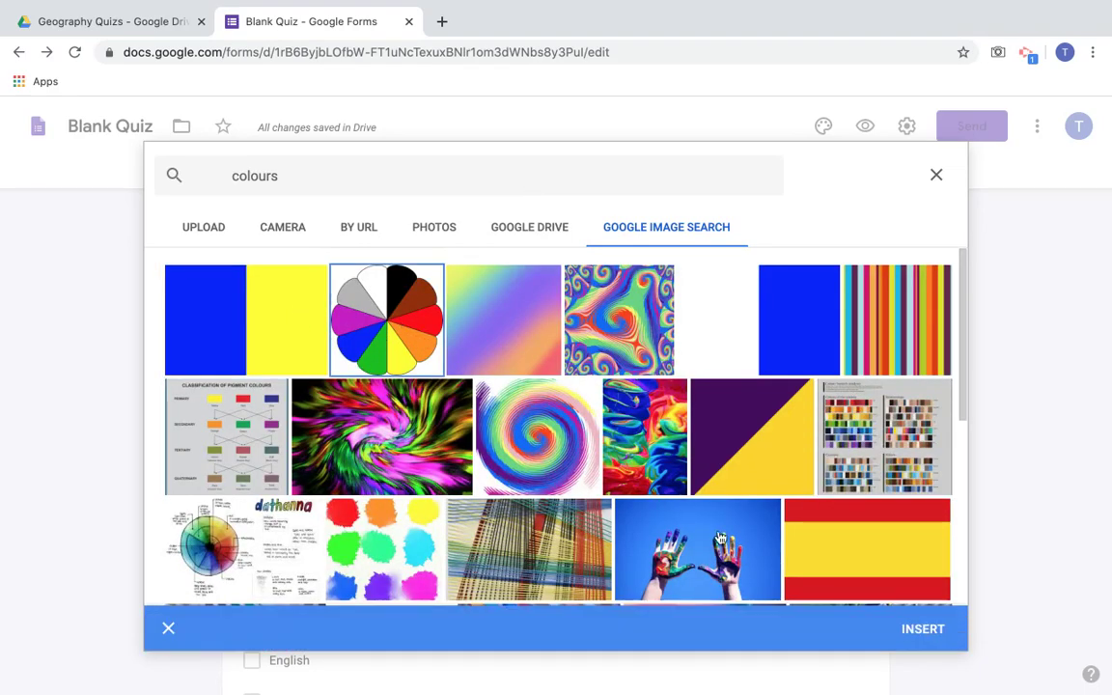
click(913, 630)
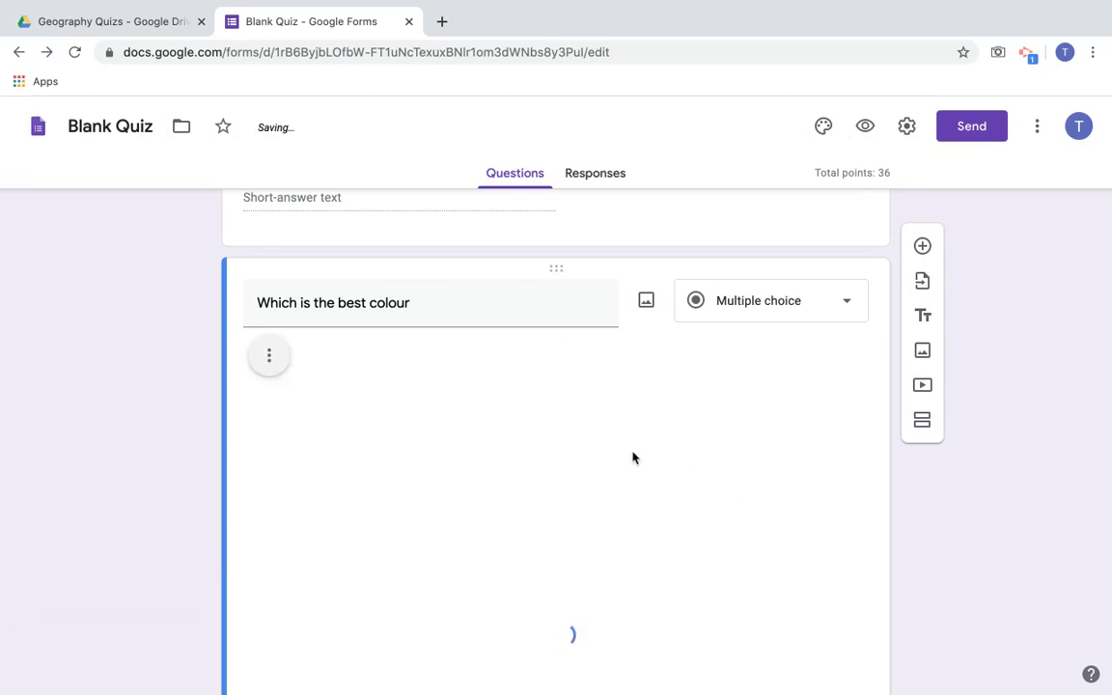
scroll(541, 554, down, 2)
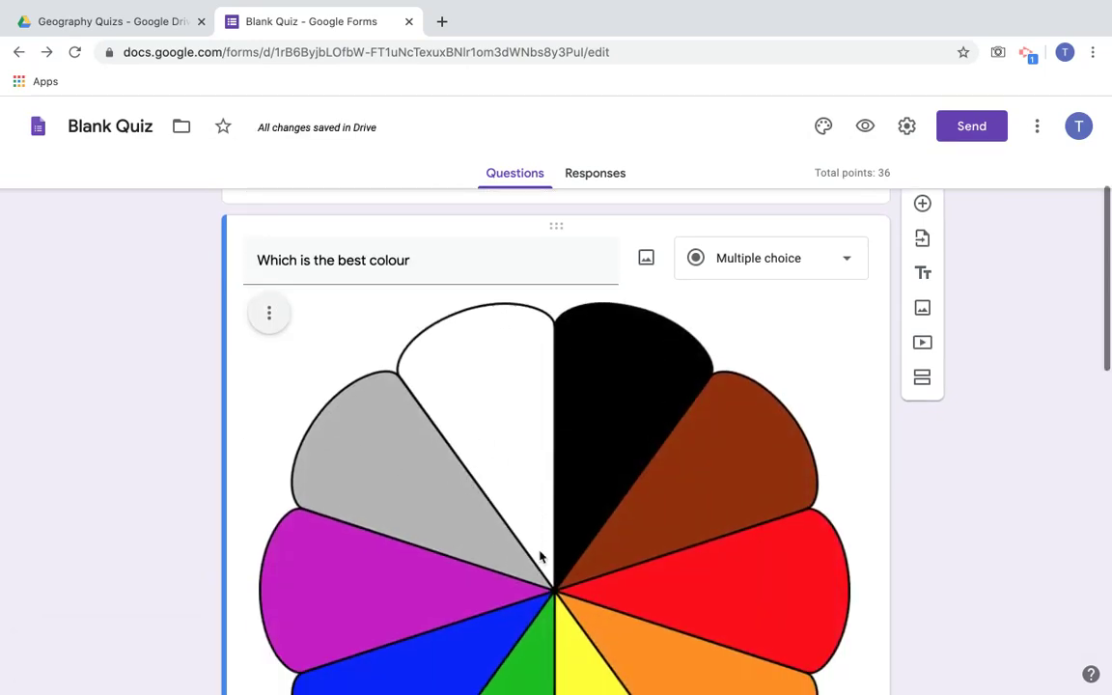
scroll(544, 557, up, 1)
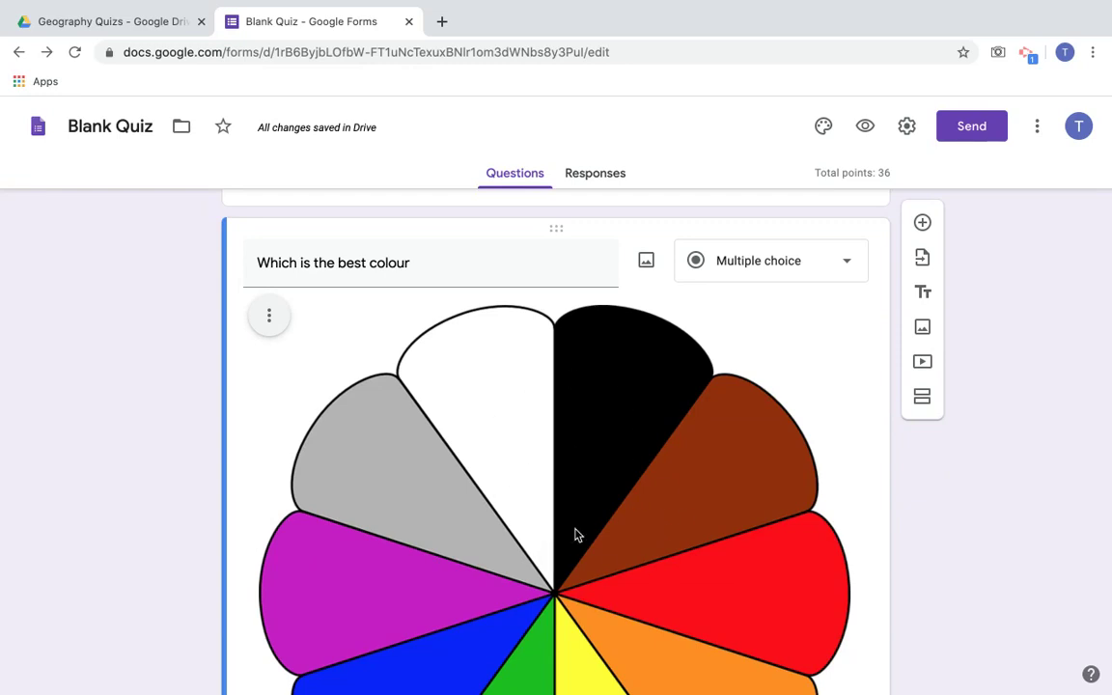
scroll(575, 533, down, 3)
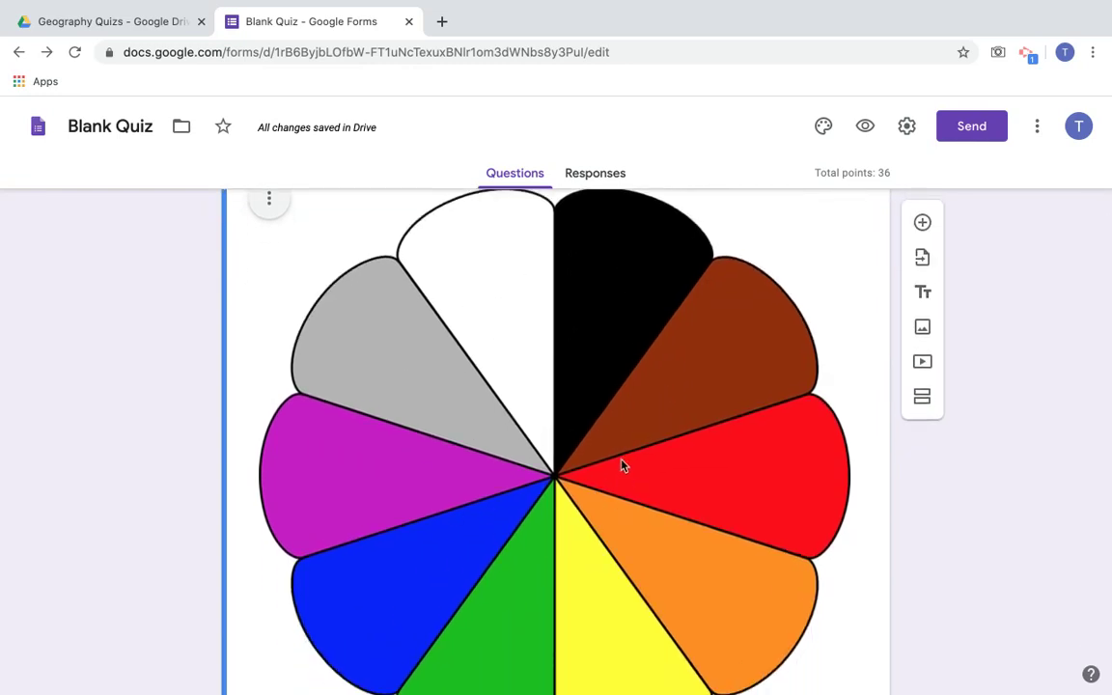
scroll(620, 462, down, 8)
scroll(620, 462, down, 10)
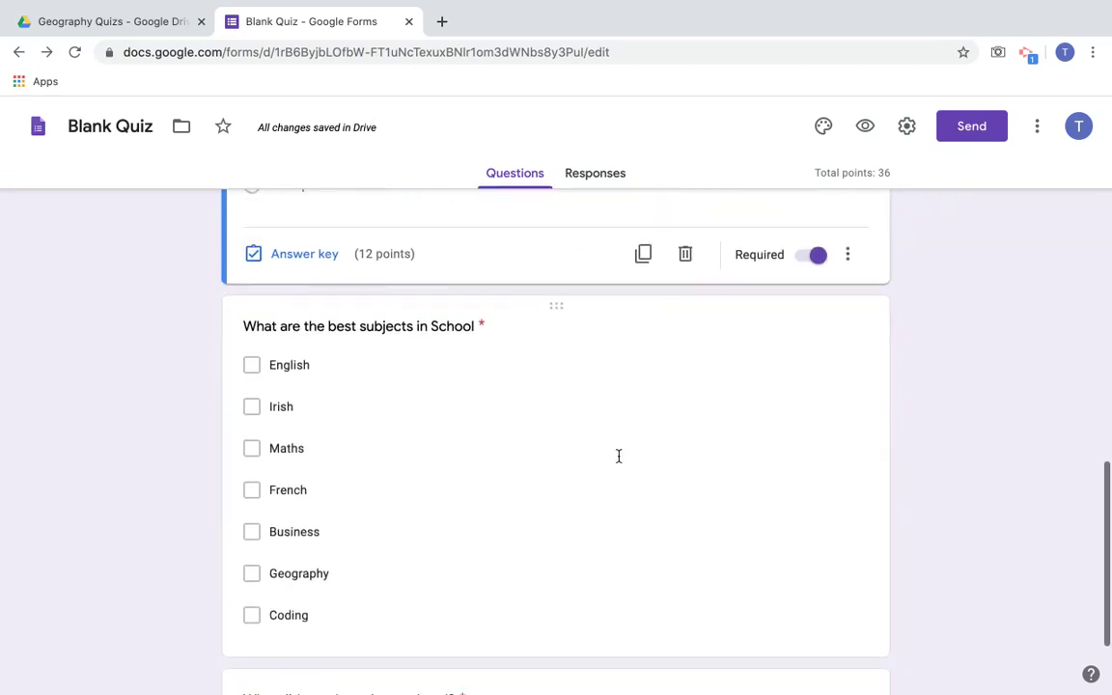
Search YouTube for "geography" and insert the video "The Geography of the Ice Age" below the best school subjects question
click(488, 328)
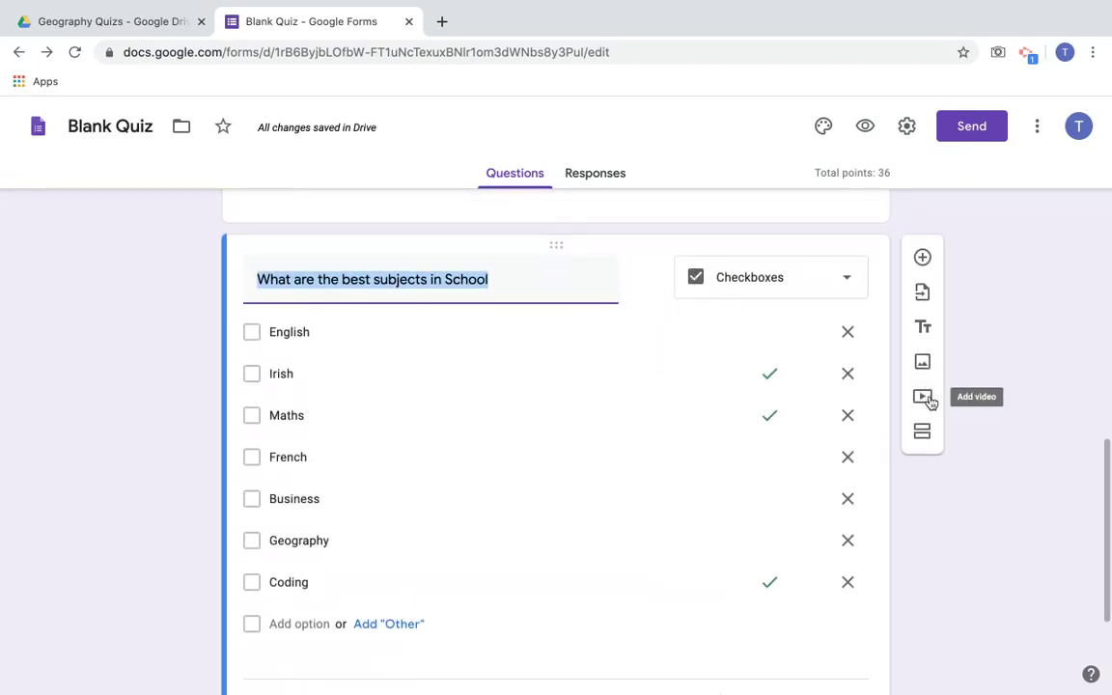
click(924, 400)
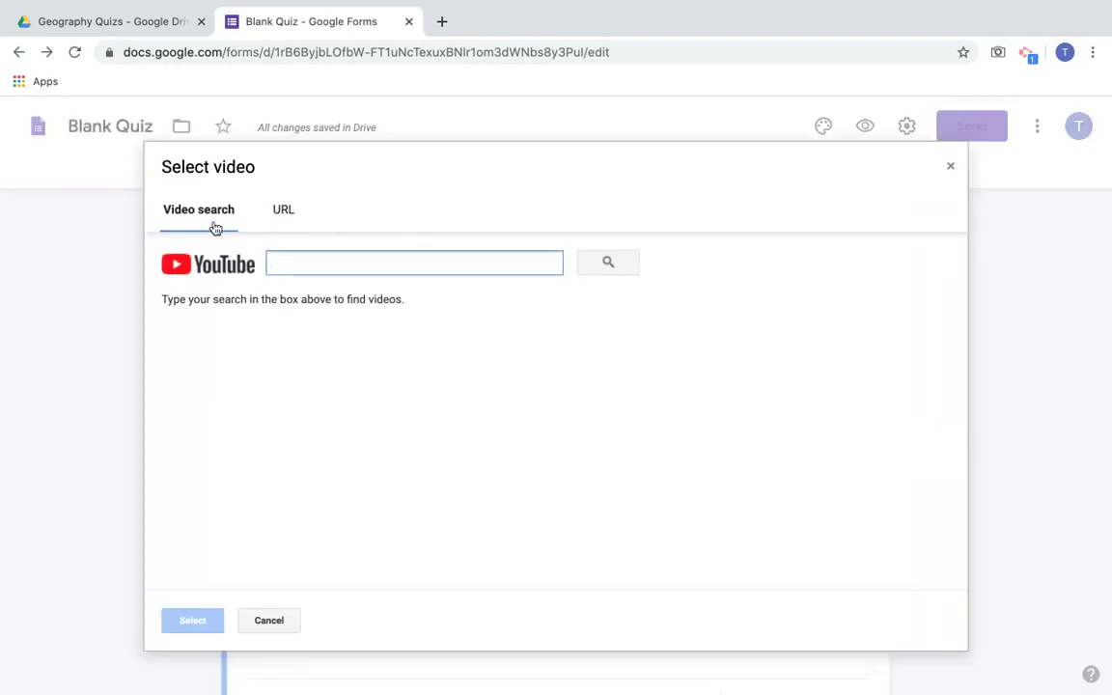
text(ge)
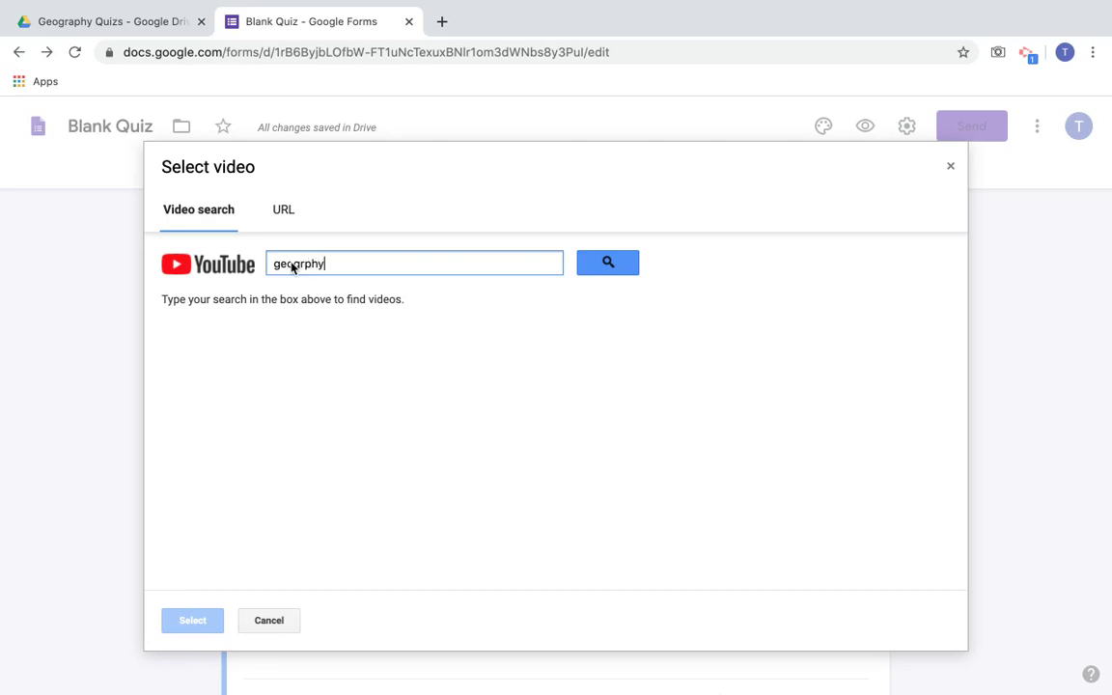
text(ography)
key(Return)
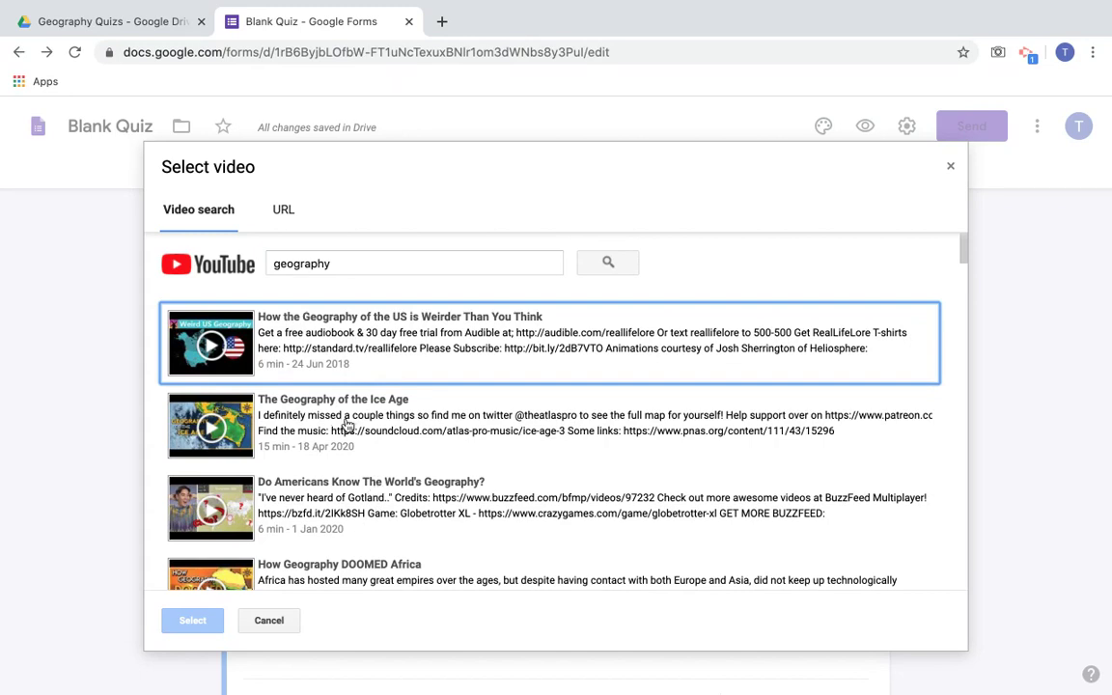
click(311, 395)
click(209, 618)
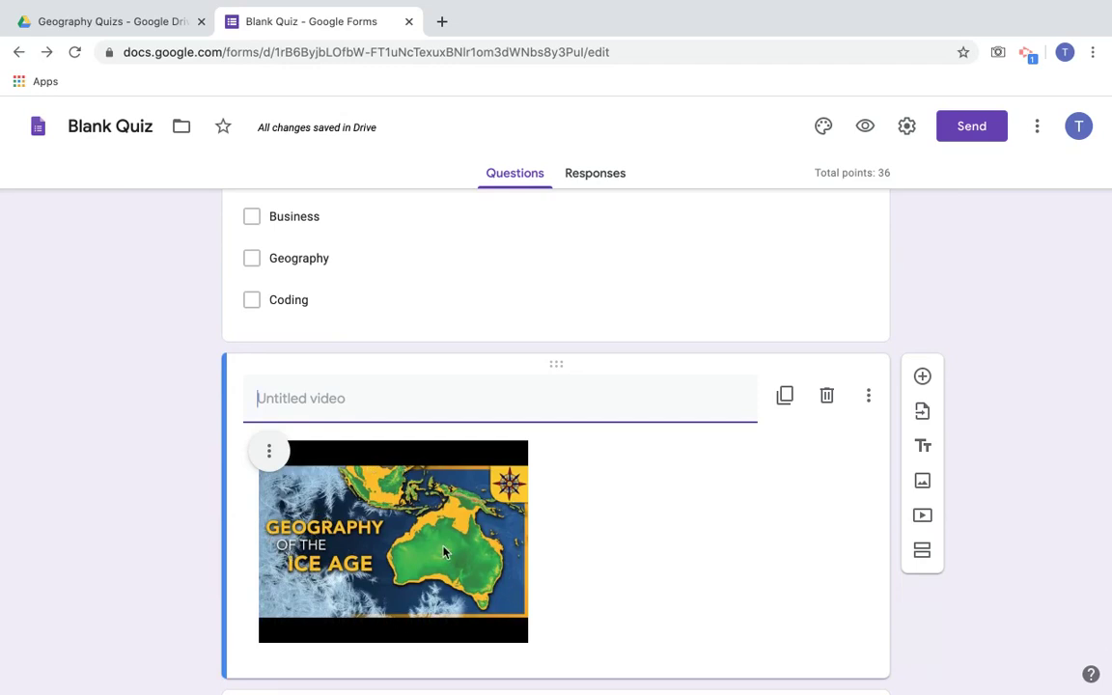
Add a new section between the video and the weekend question and title it "Long Questions"
scroll(621, 541, down, 3)
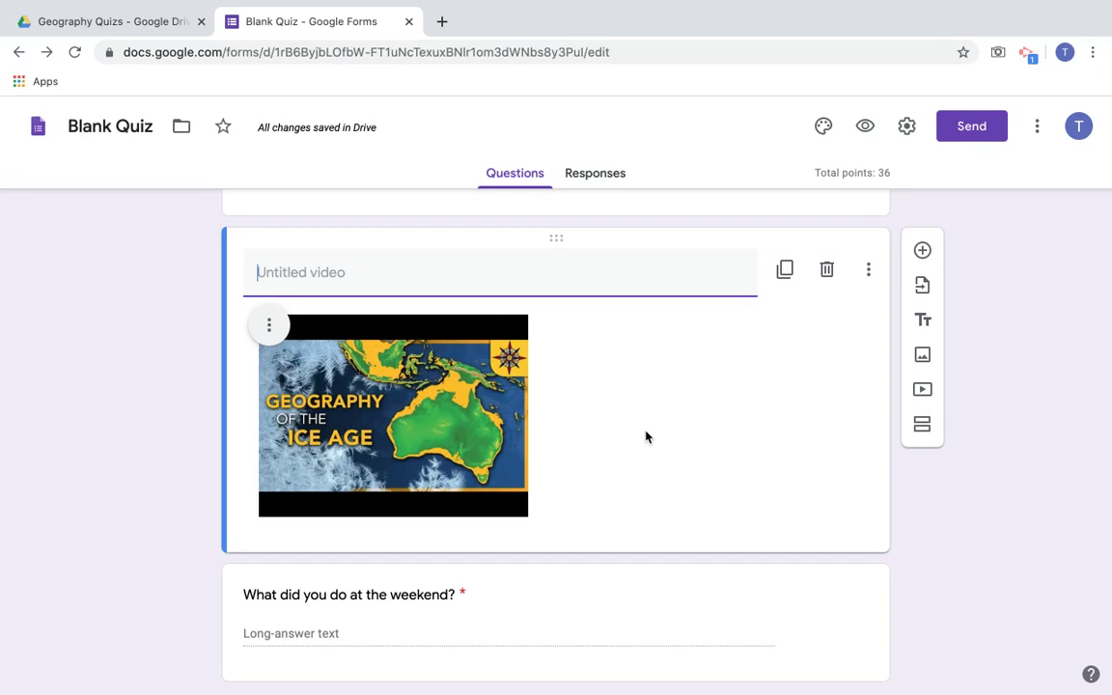
click(923, 426)
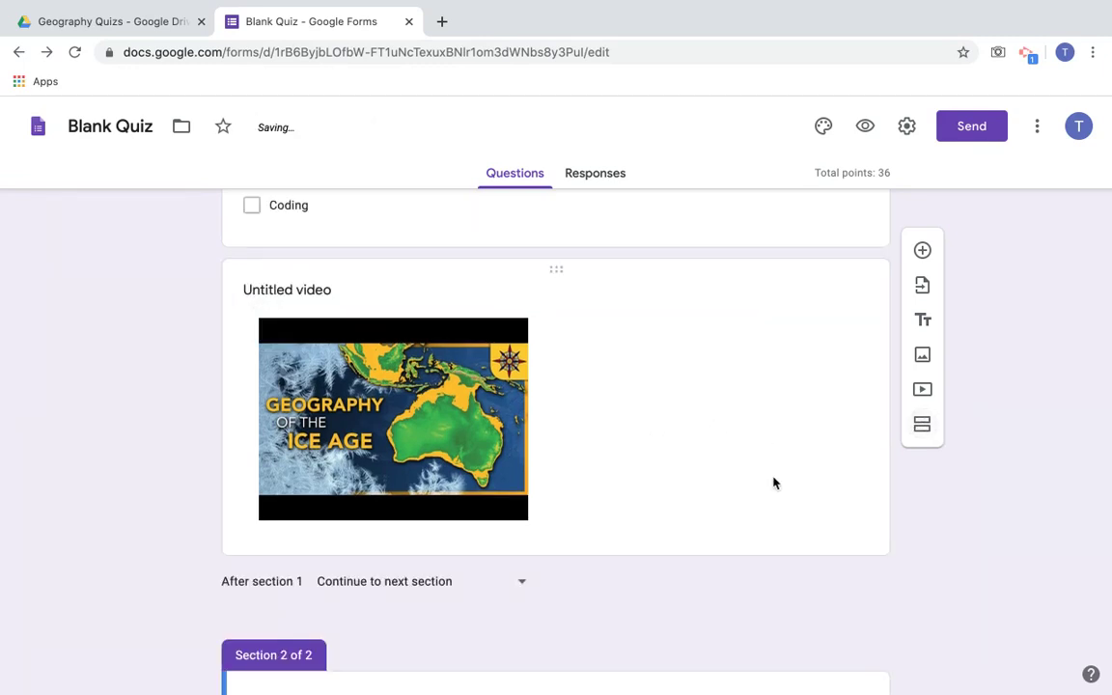
scroll(775, 488, down, 1)
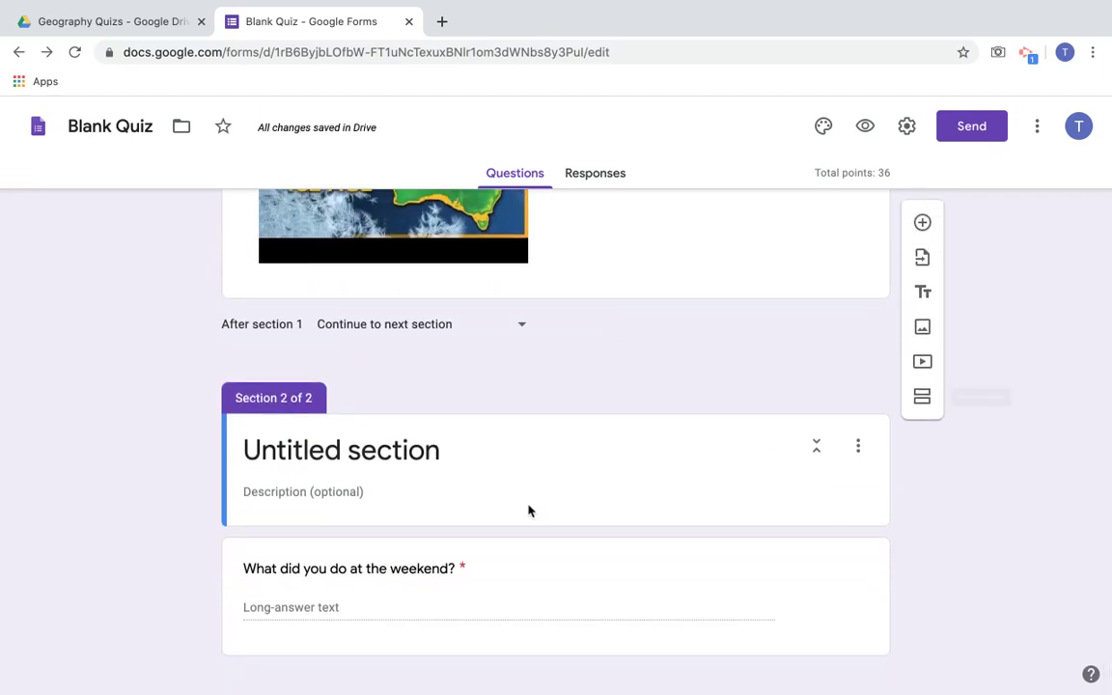
scroll(617, 608, down, 1)
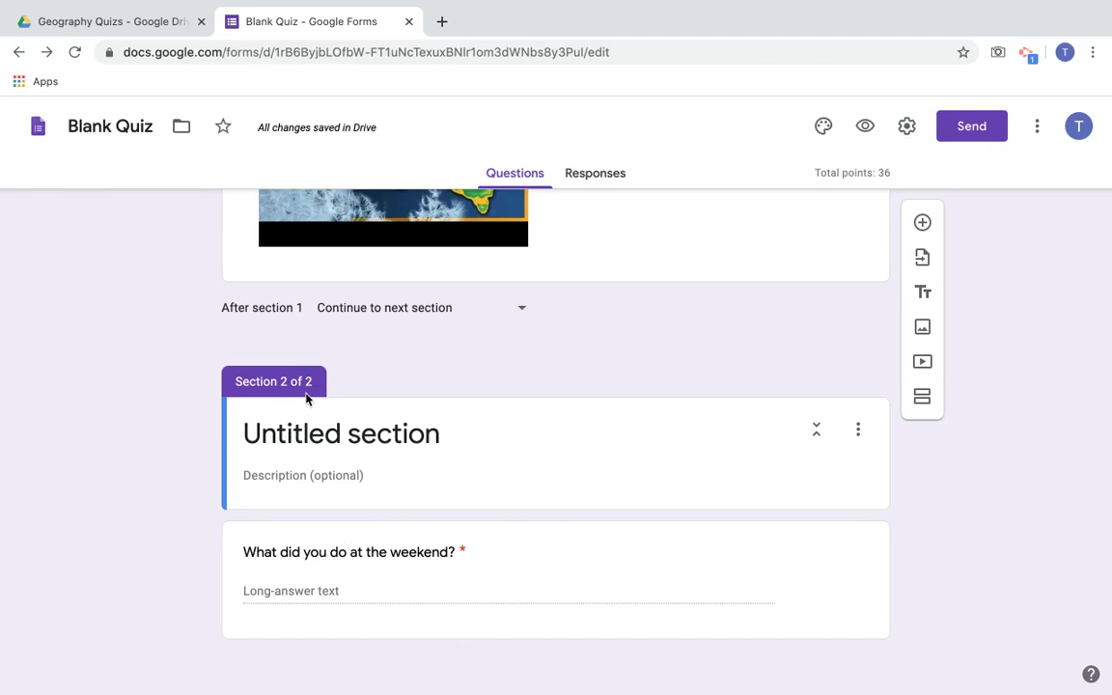
click(349, 433)
text(L)
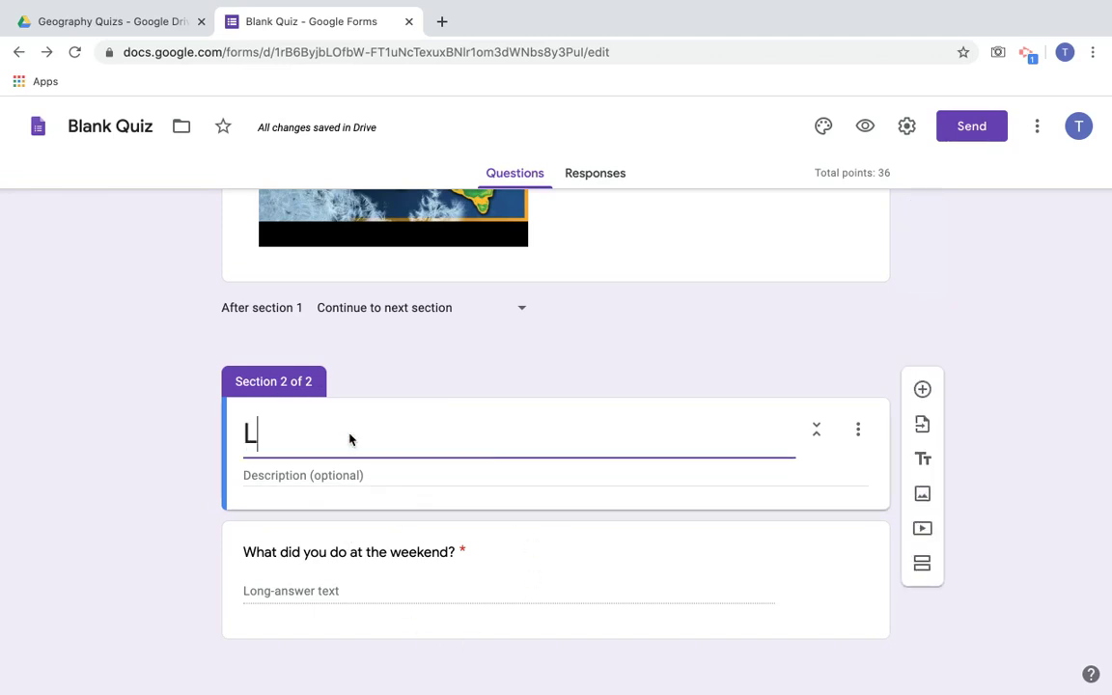
text(ong Quest)
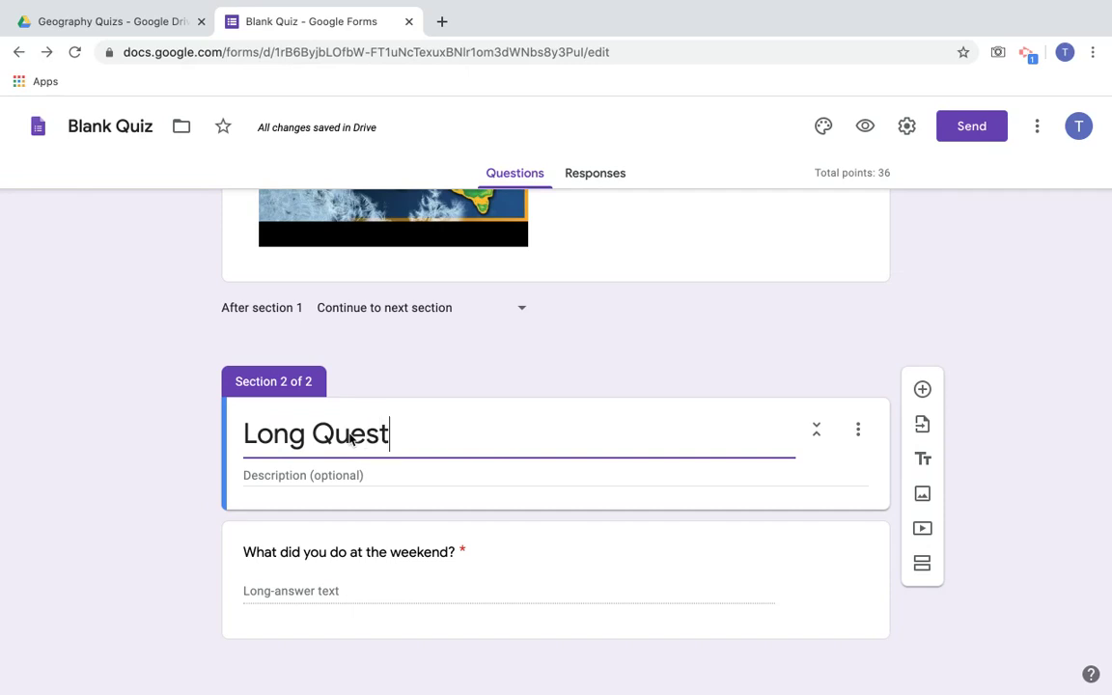
text(ions)
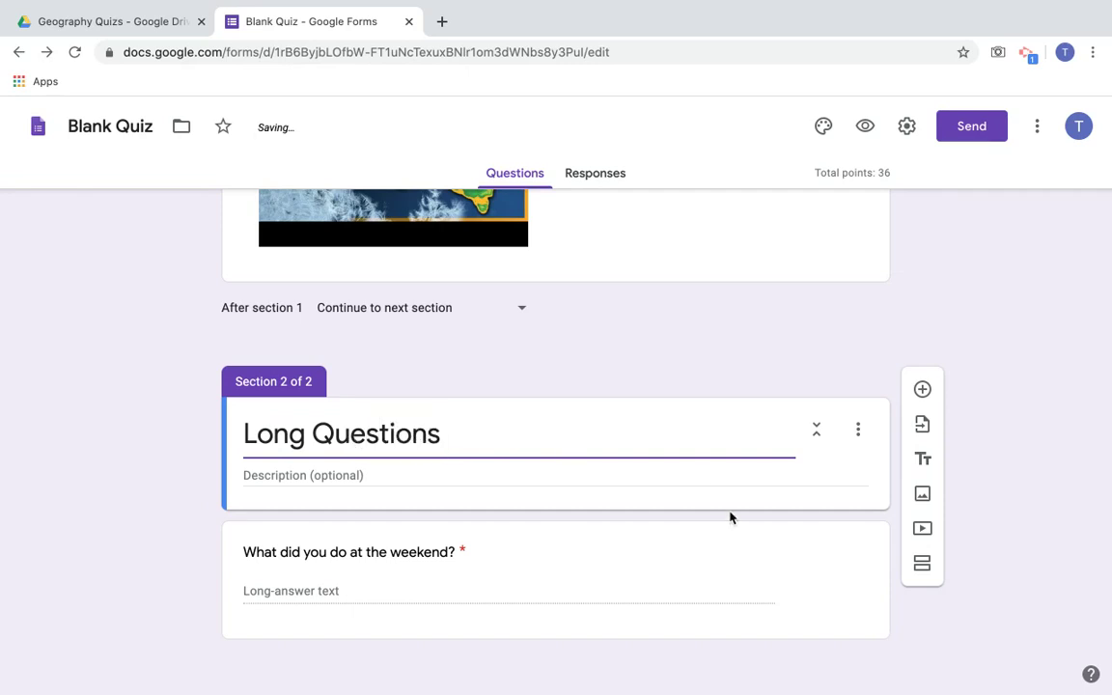
click(1060, 550)
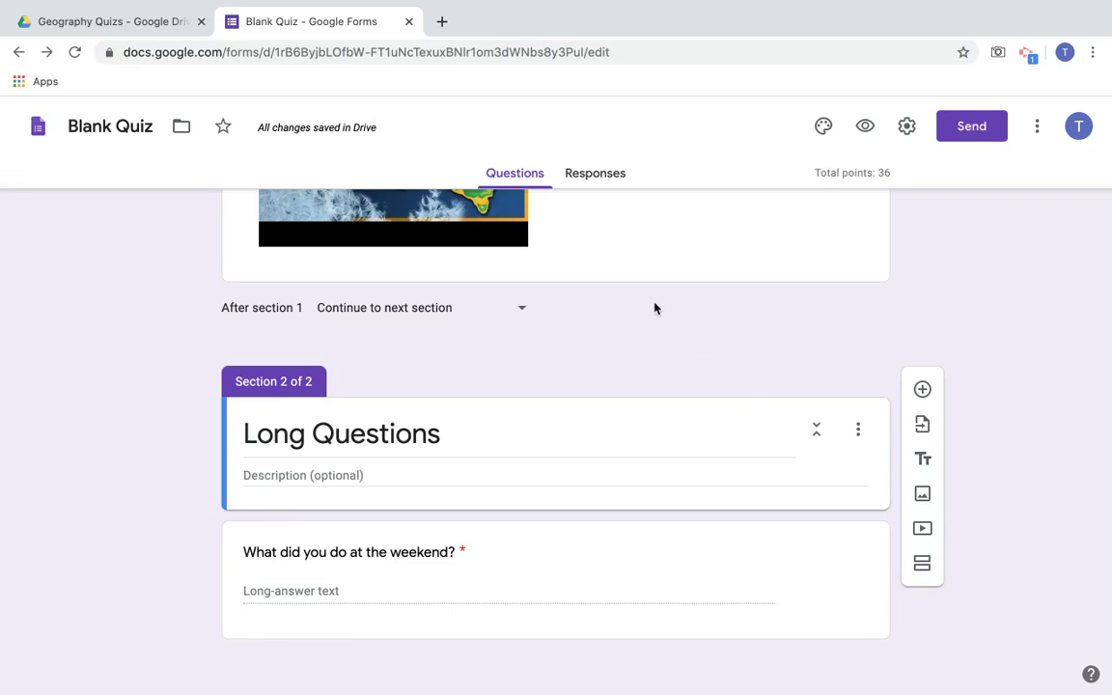
Move the quiz into the "Geography Quizs" folder in My Drive and check that folder in Google Drive
click(187, 132)
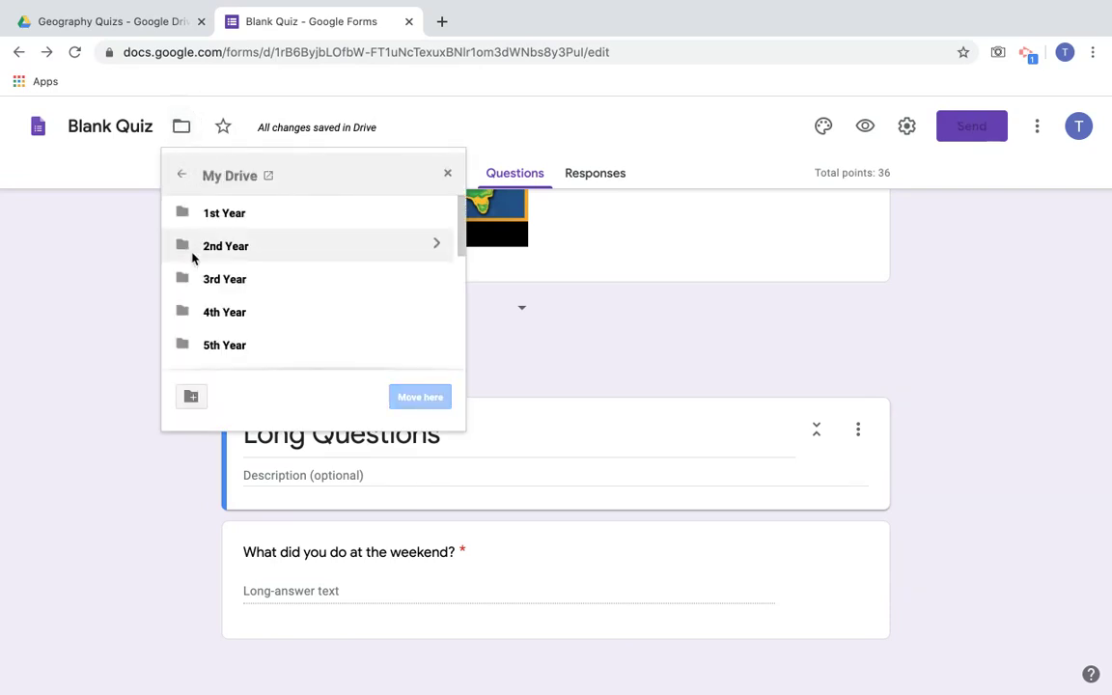
scroll(288, 303, down, 2)
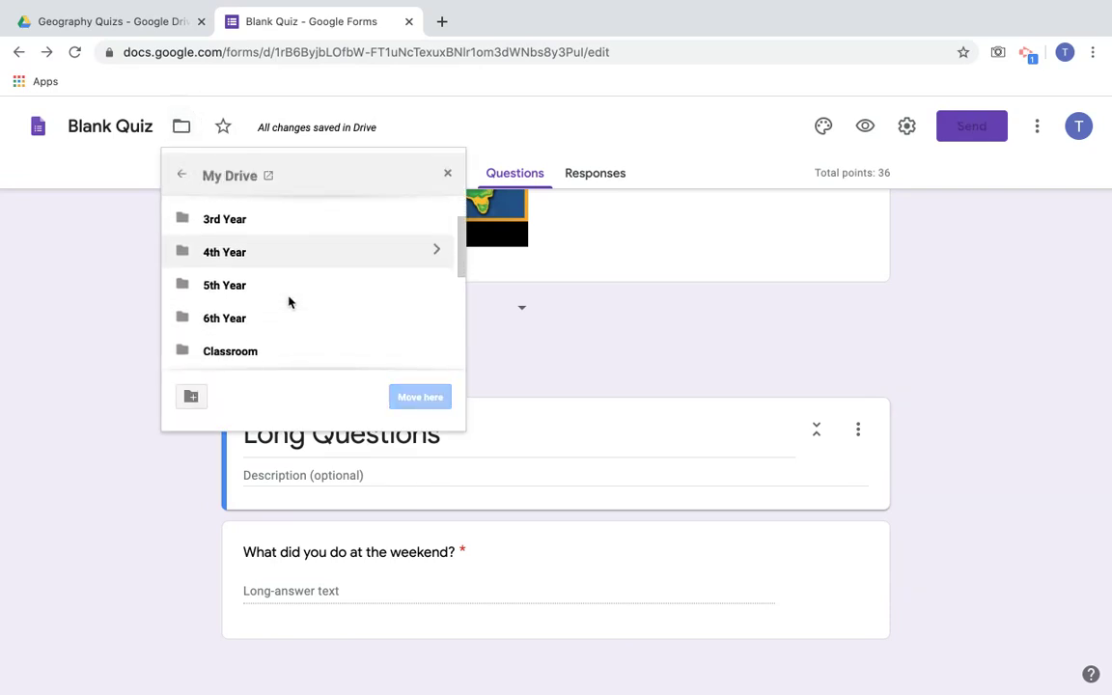
scroll(288, 304, down, 5)
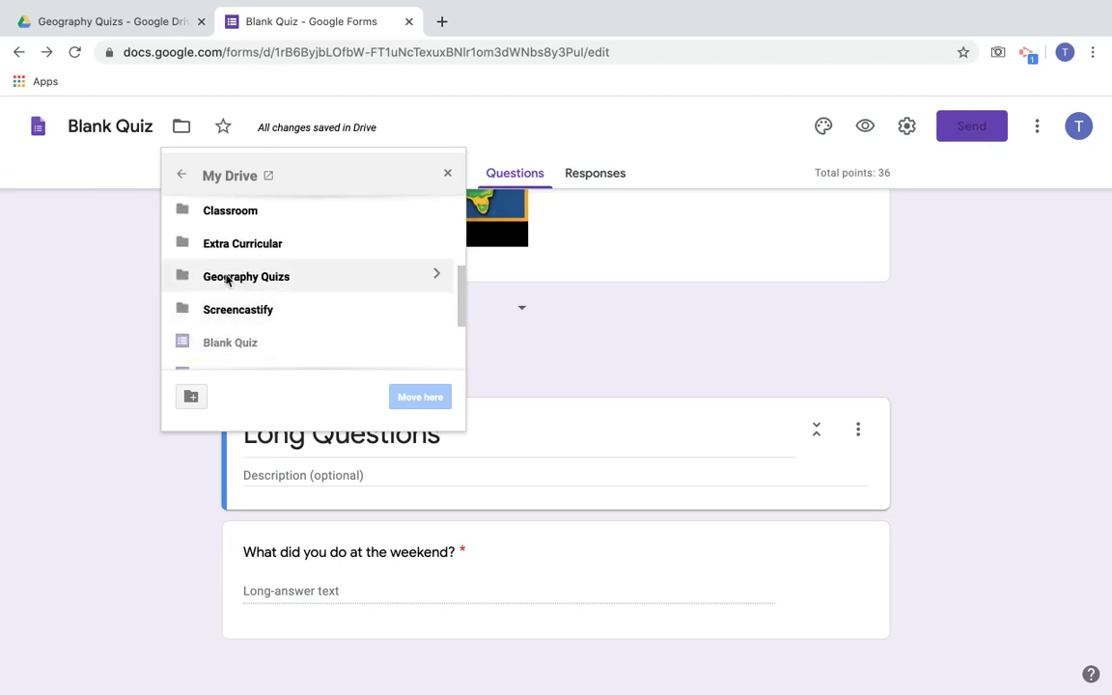
double_click(230, 278)
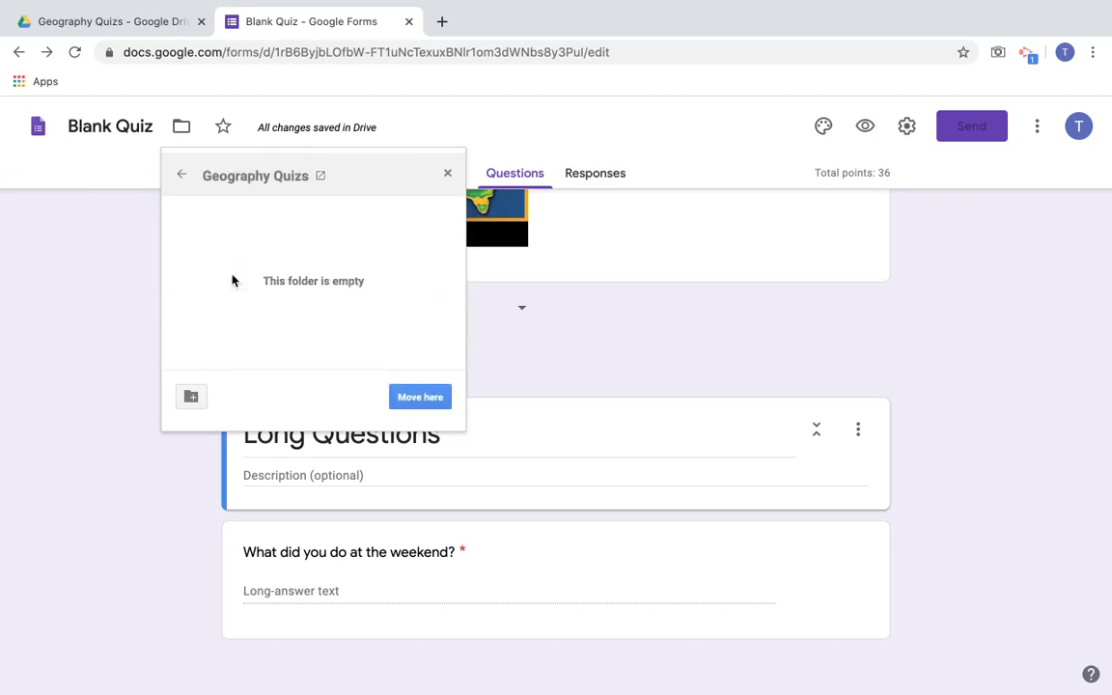
click(416, 397)
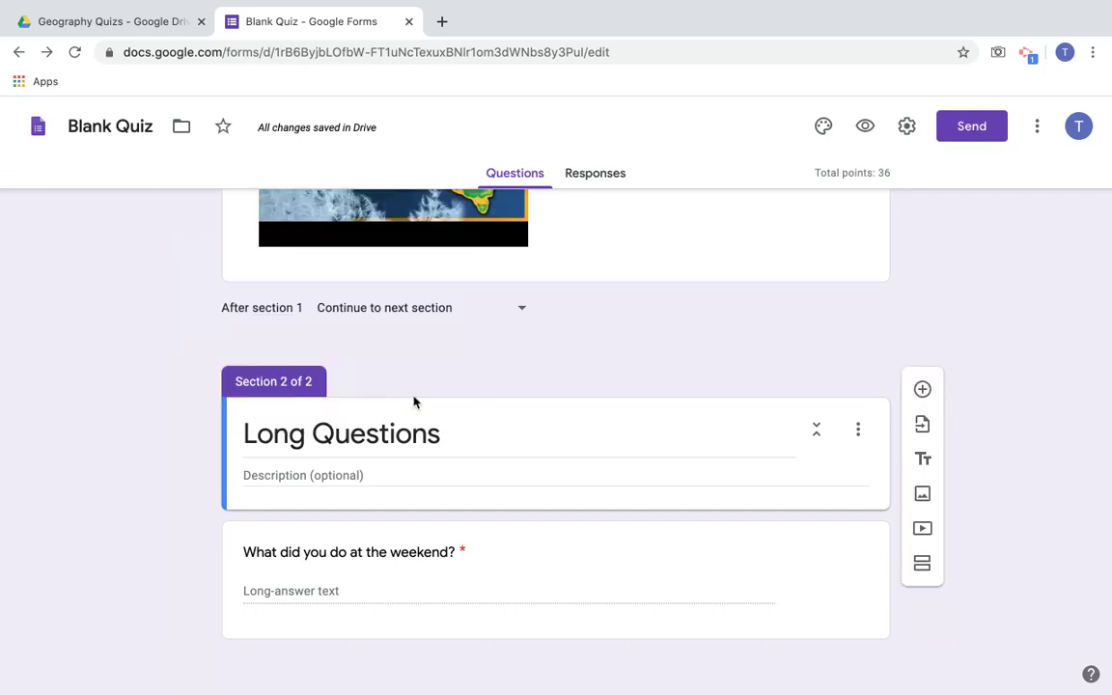
click(153, 17)
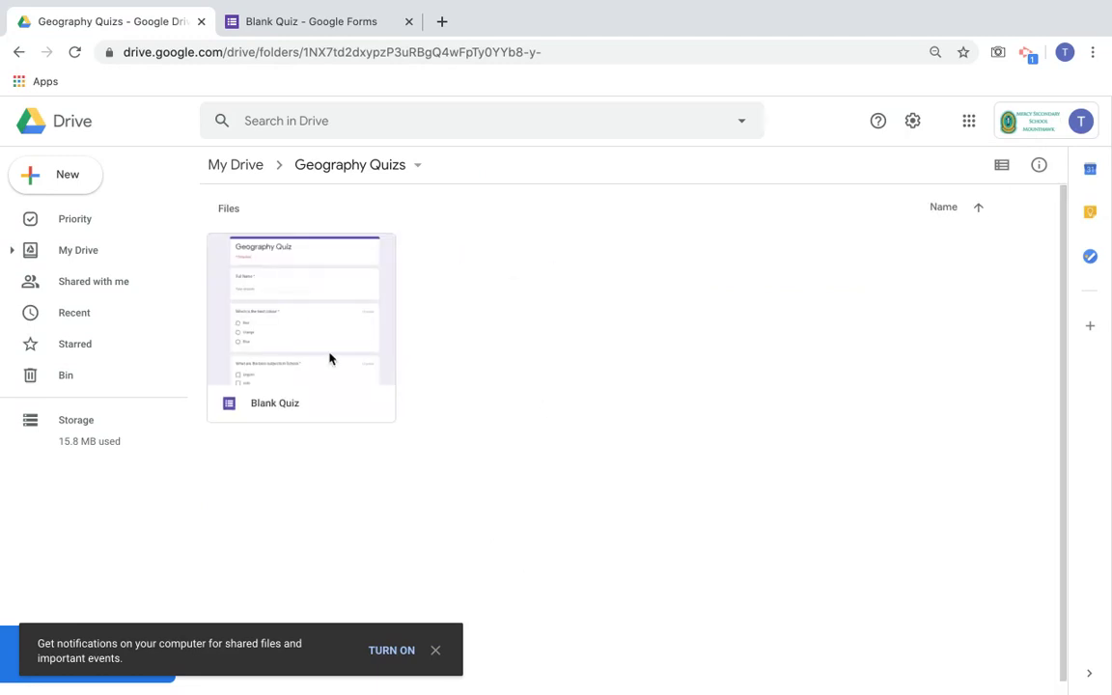
Return to the quiz in Google Forms and rename the file "Geography Quiz"
click(283, 25)
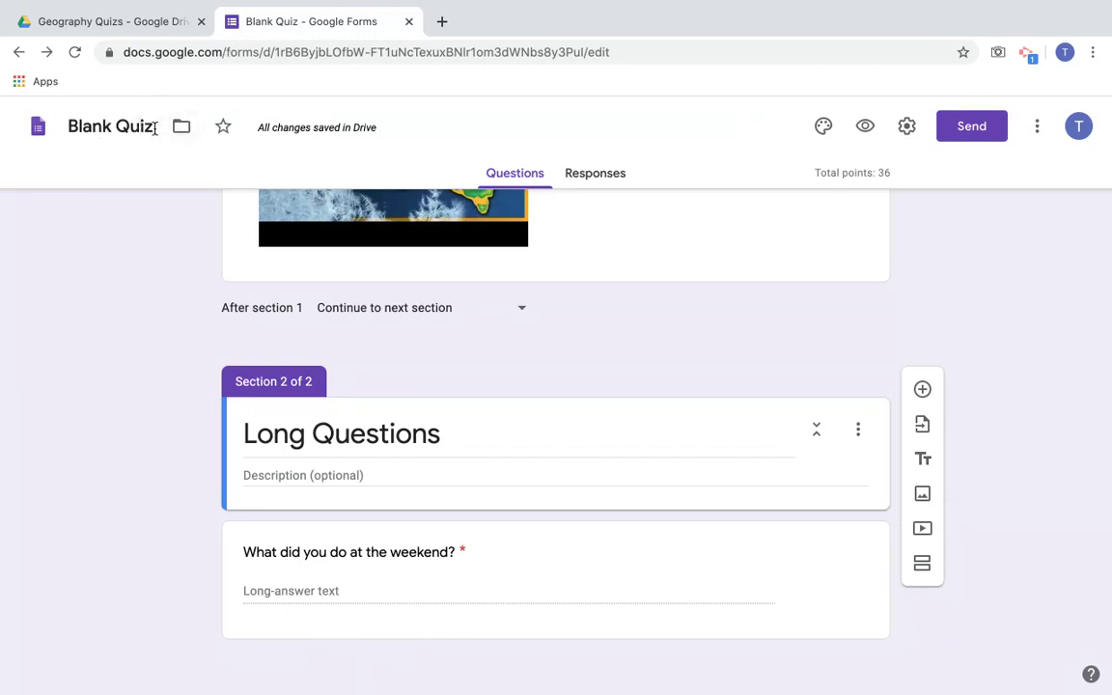
drag(142, 127, 49, 132)
text(Geograo)
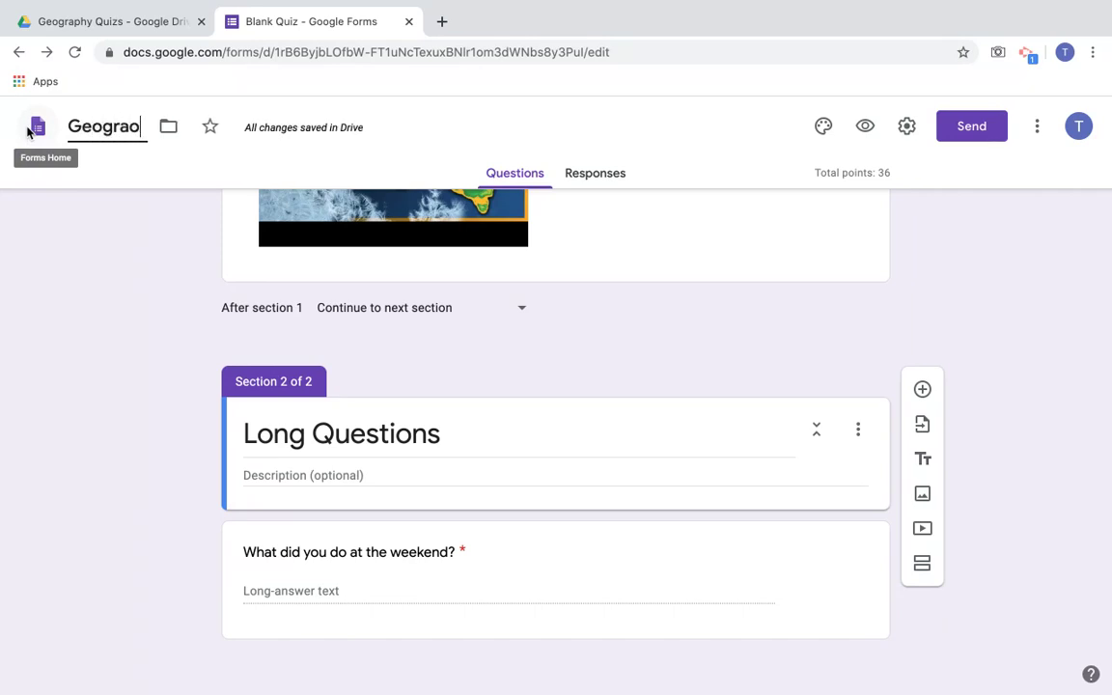
key(BackSpace)
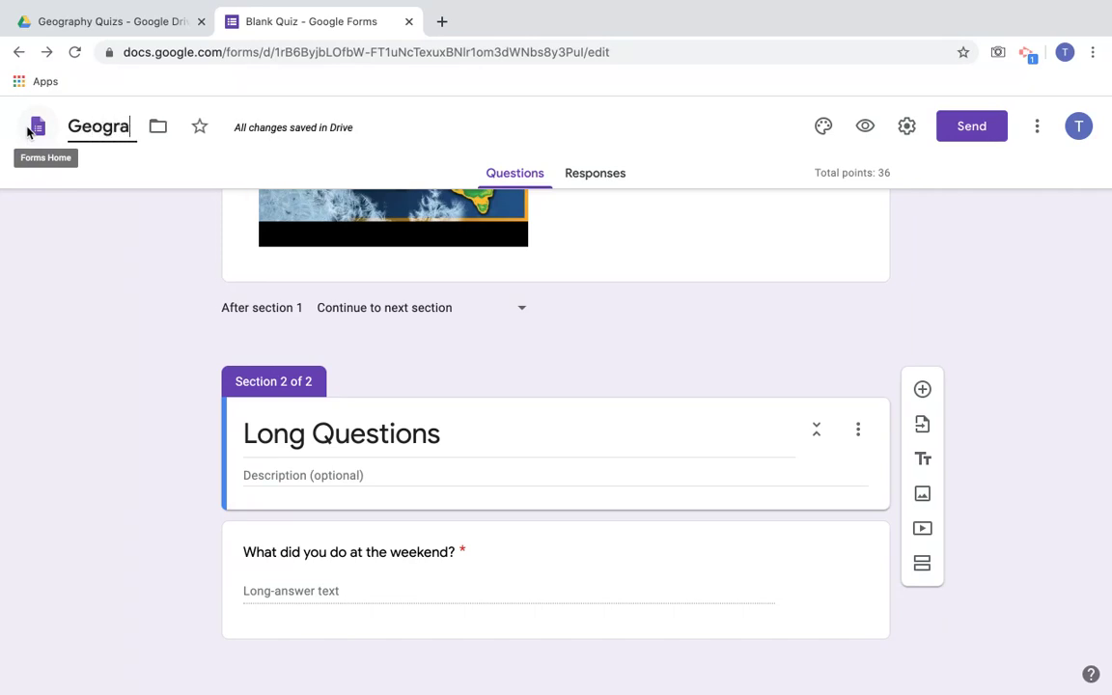
text(phy Quiz)
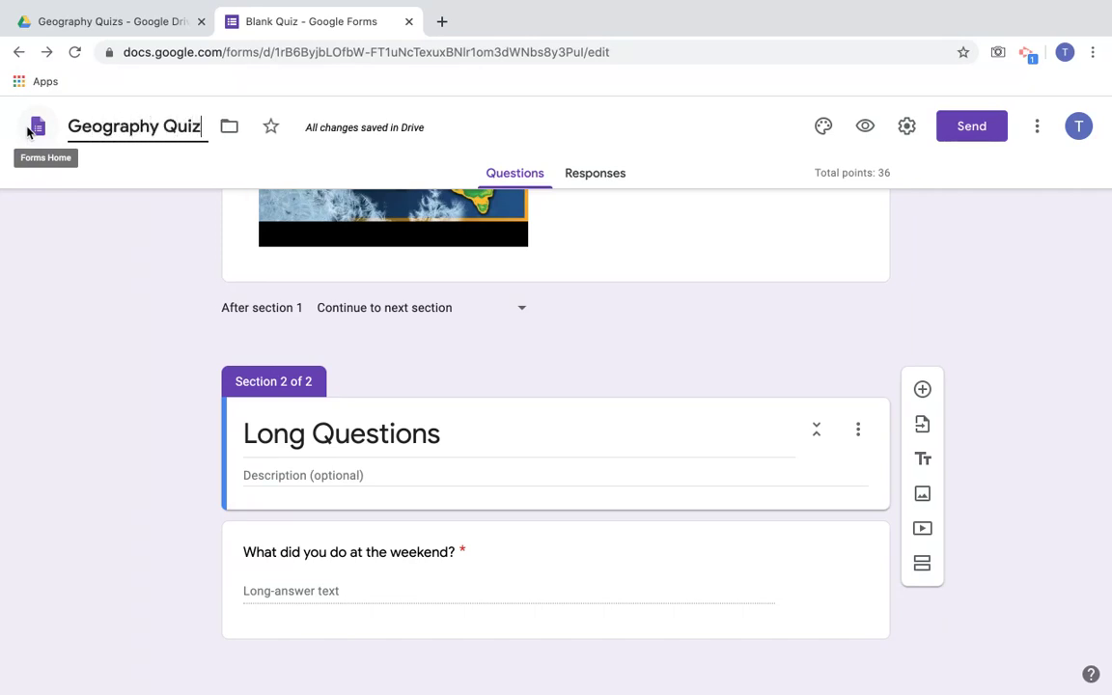
Switch to Google Drive and share the "Geography Quizs" folder with a colleague, entering the person's e-mail and sending the invitation
click(141, 32)
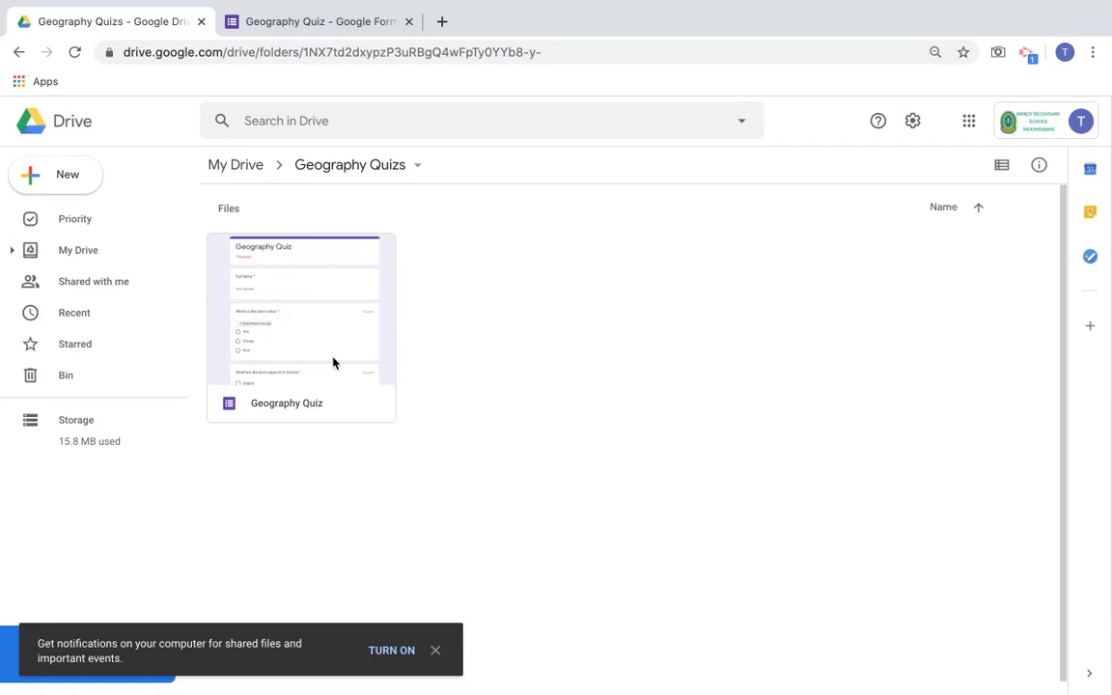
click(417, 168)
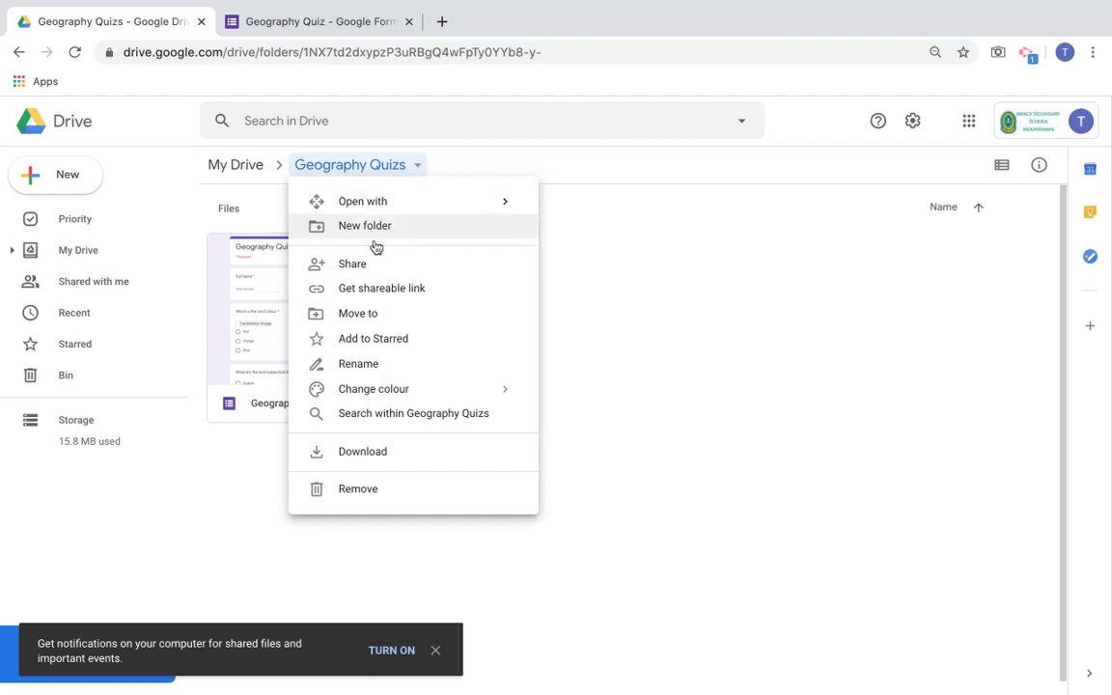
click(361, 274)
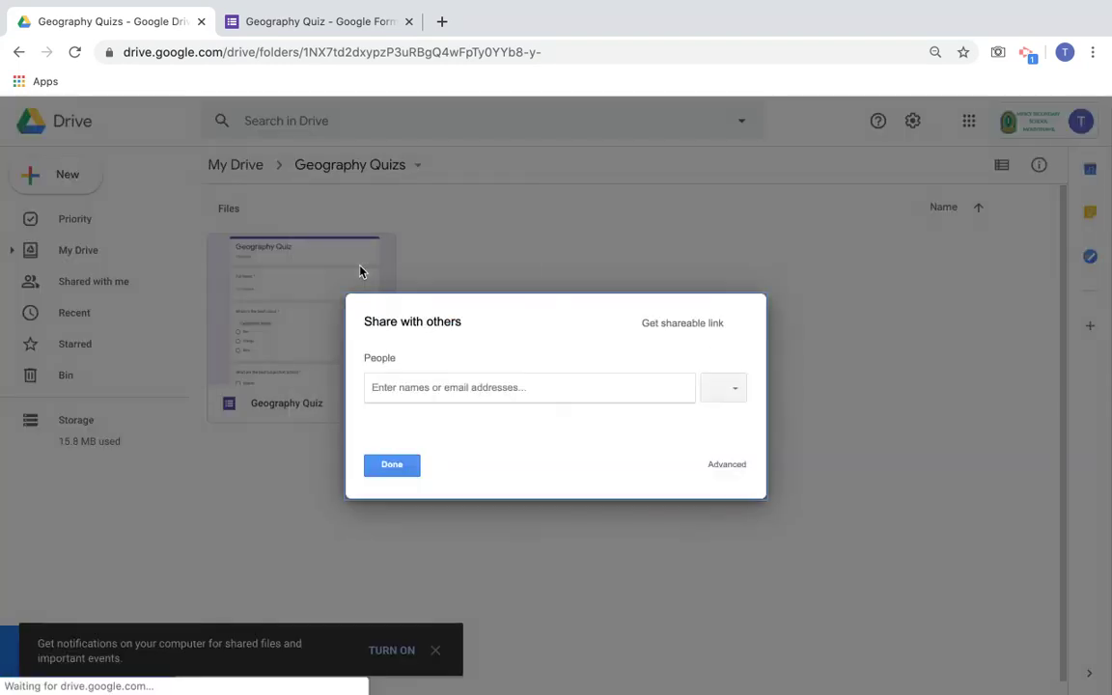
text(willn)
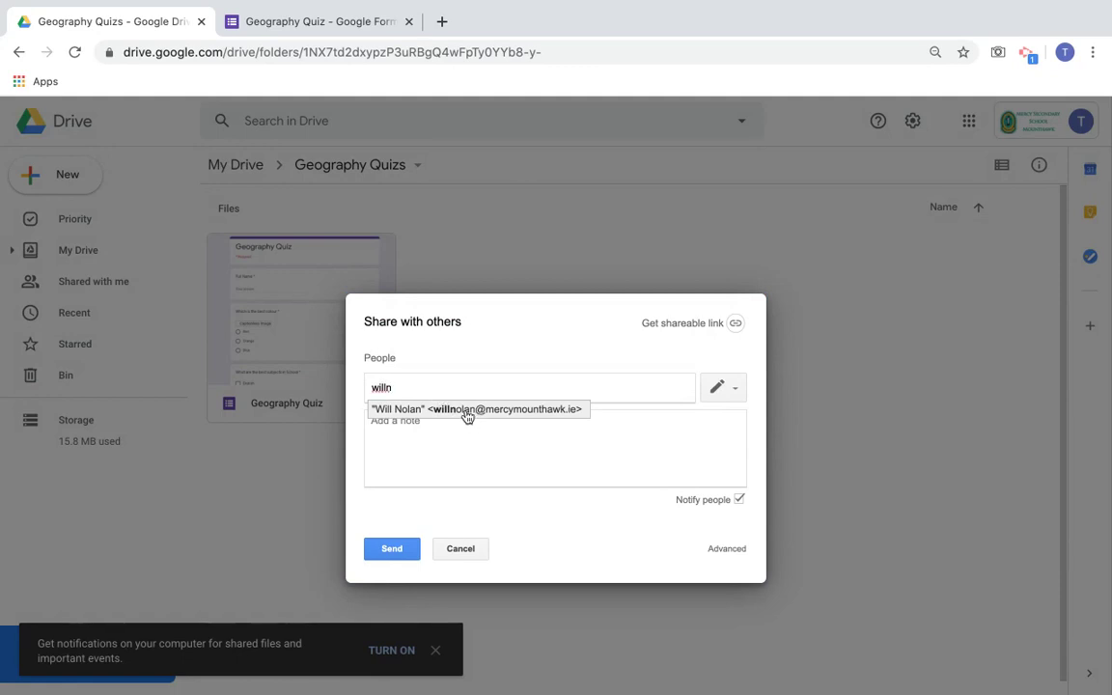
click(465, 411)
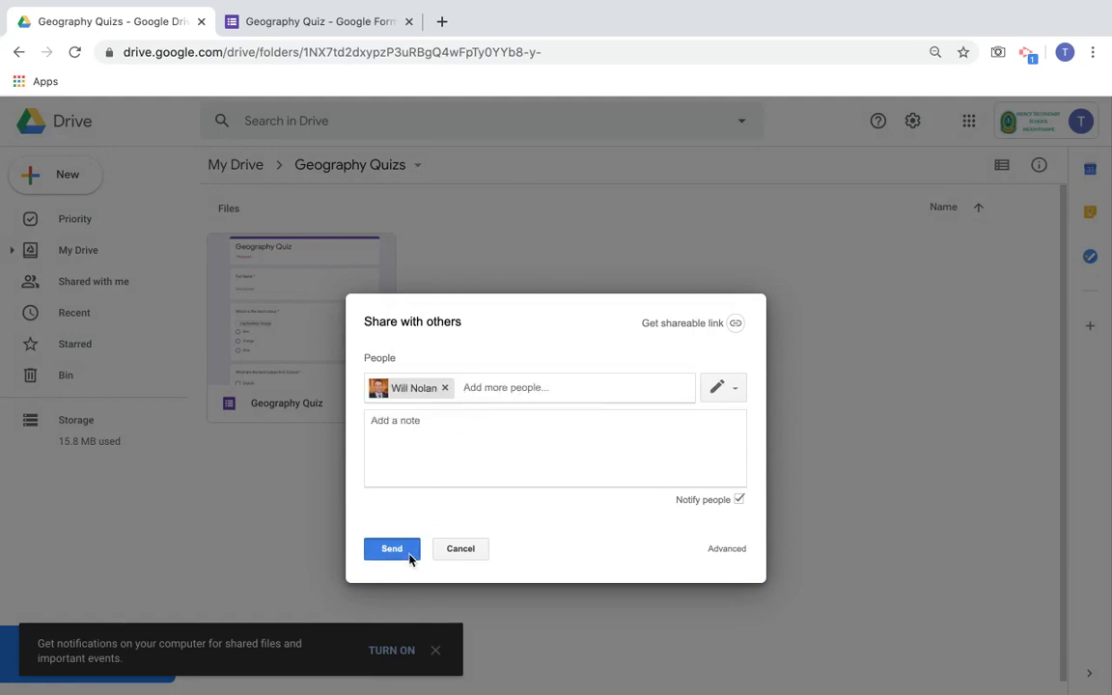
click(409, 558)
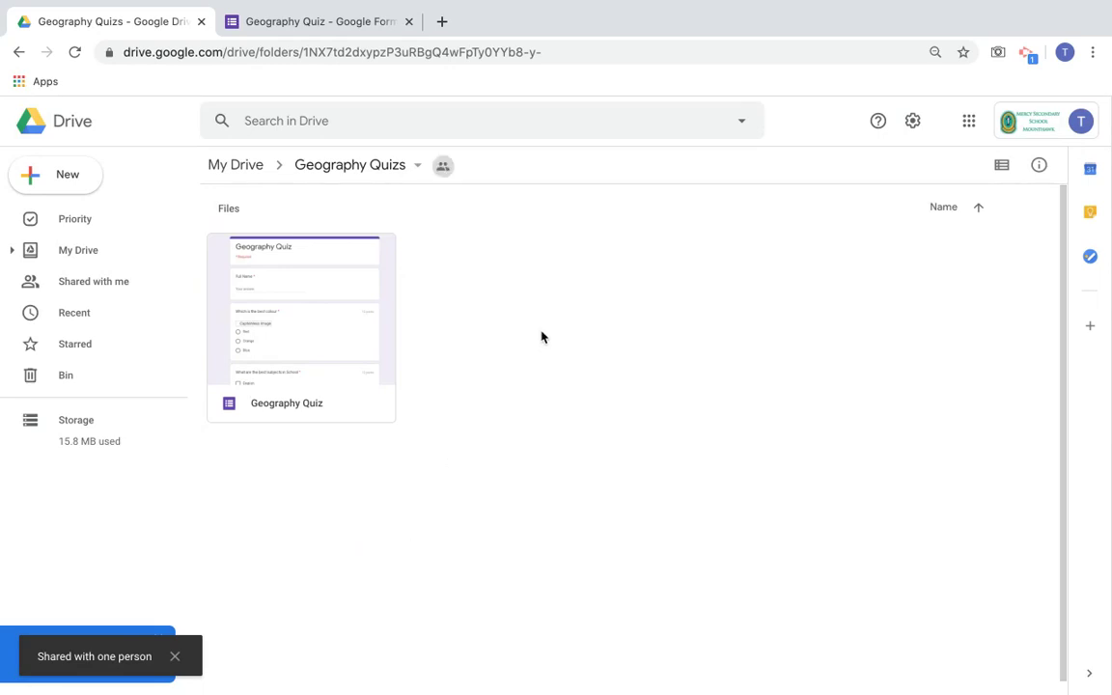
Make a copy of the Geography Quiz form within the "Geography Quizs" folder
click(344, 336)
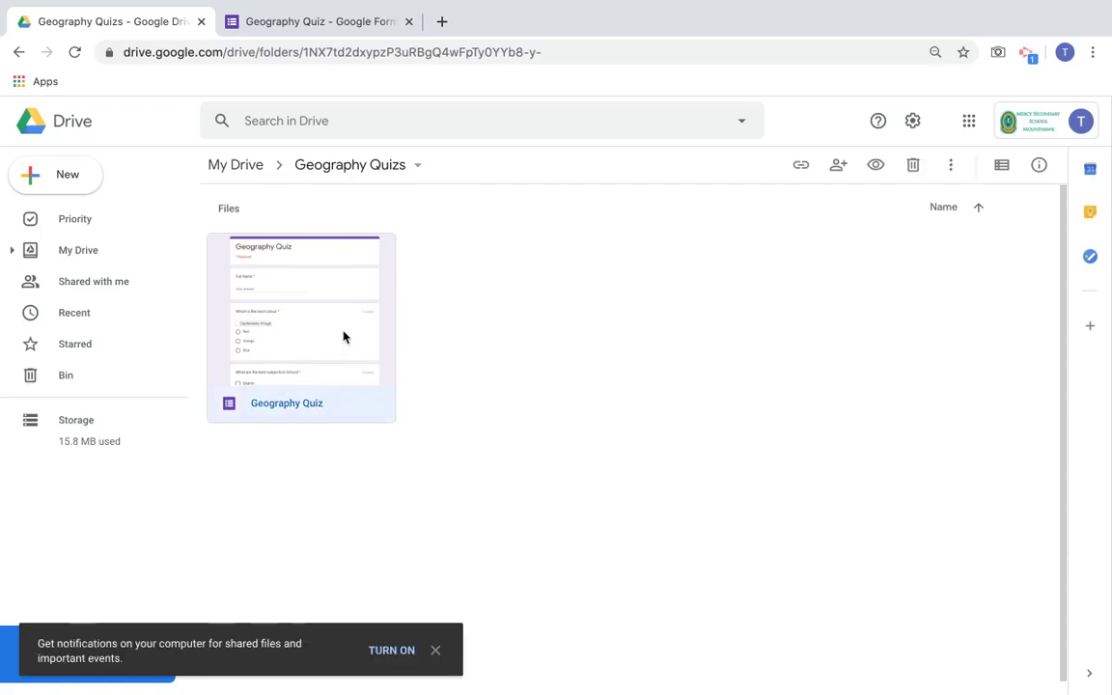
right_click(344, 336)
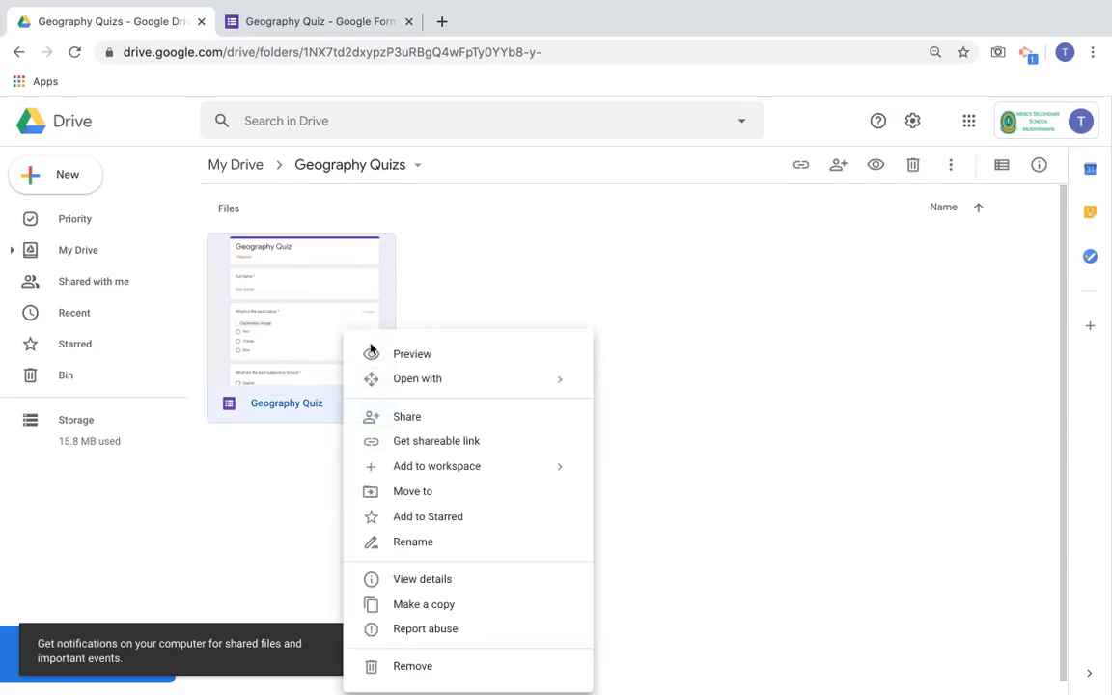
click(430, 609)
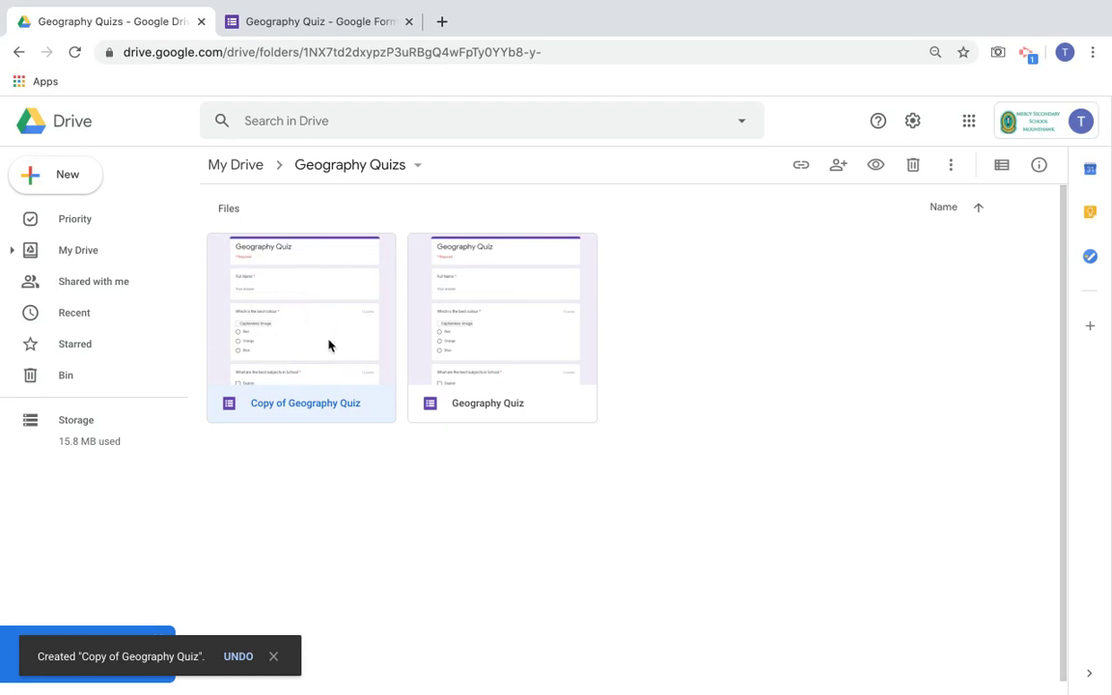
Browse My Drive for a destination to move "Copy of Geography Quiz" to, opening the Classroom folder
right_click(327, 345)
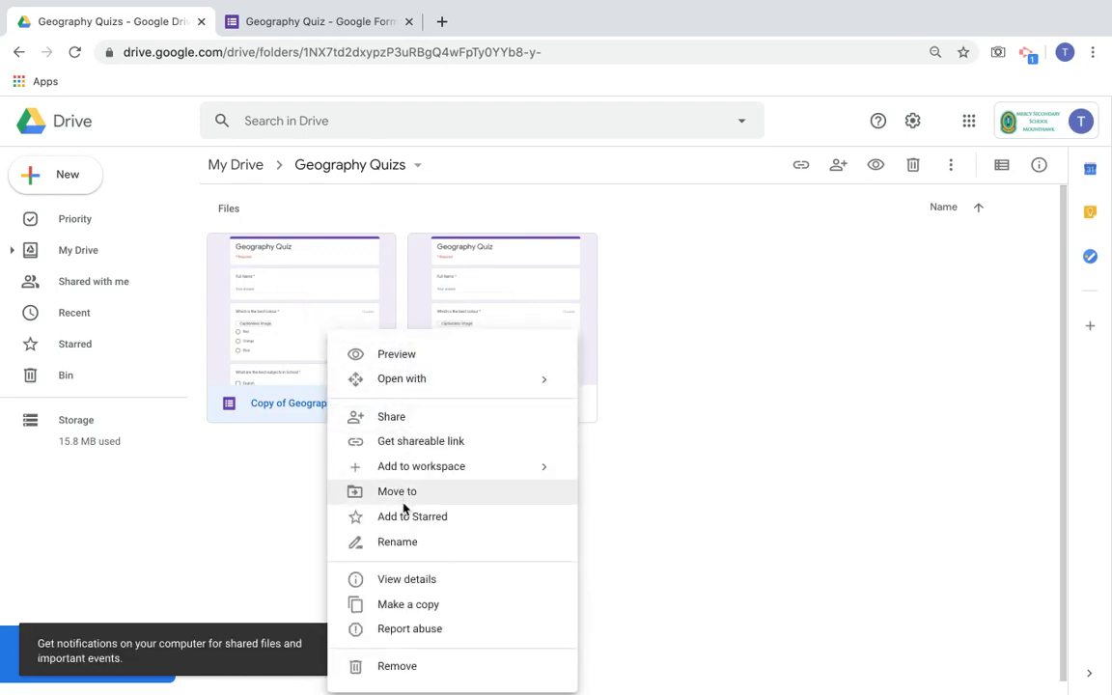
click(403, 493)
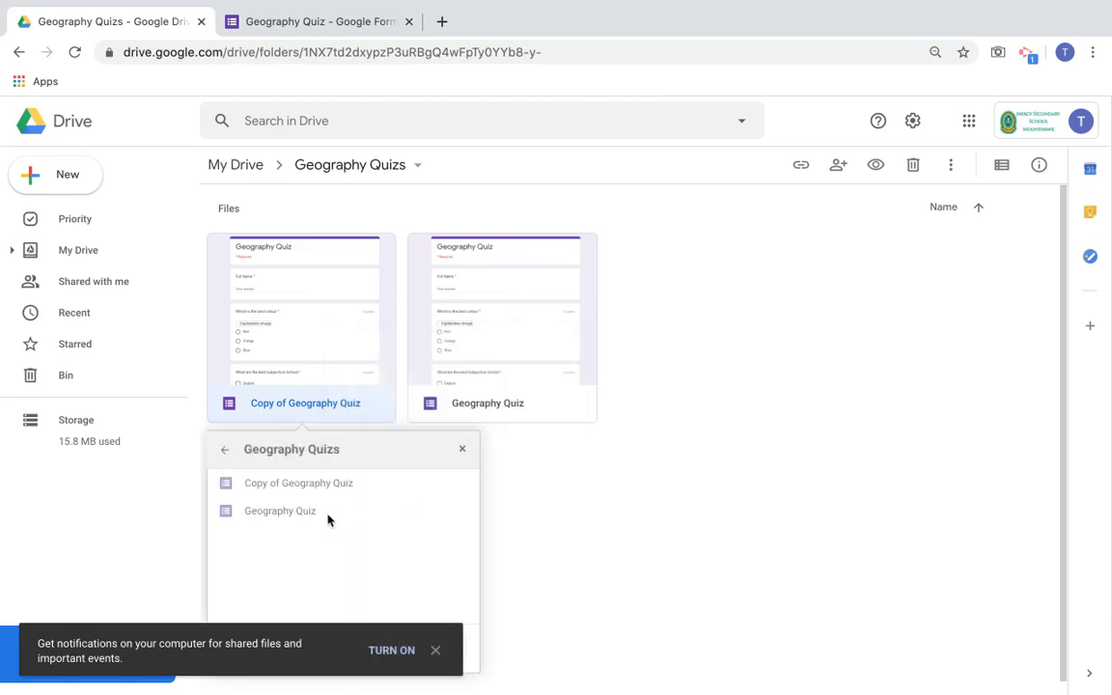
click(225, 456)
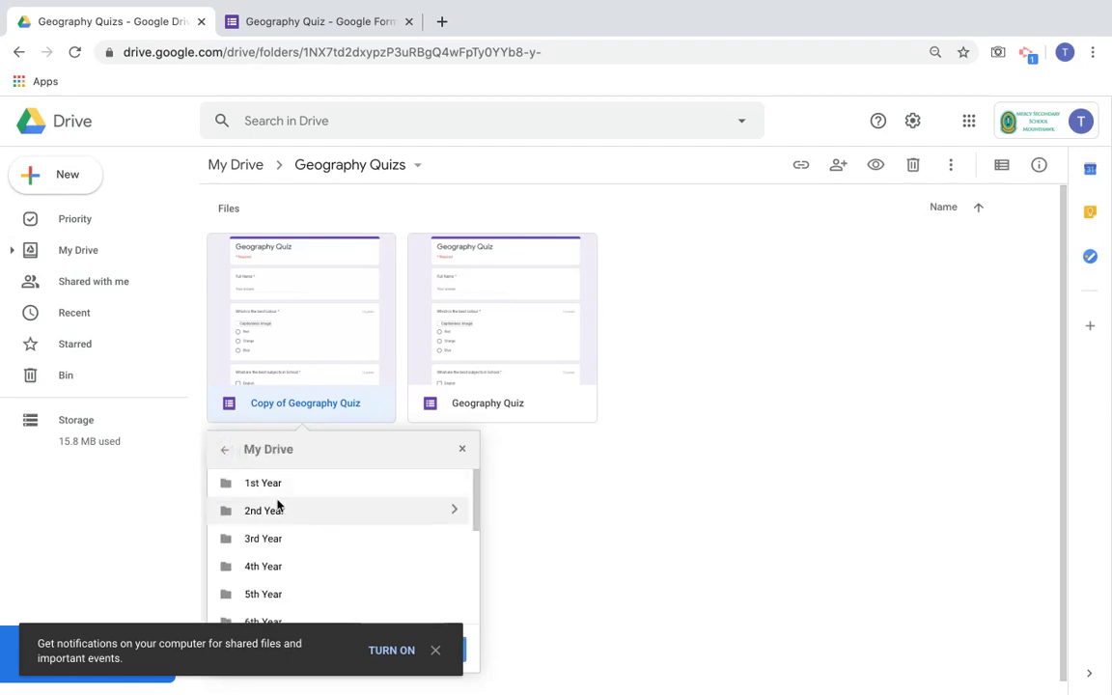
scroll(343, 536, down, 1)
scroll(343, 538, down, 3)
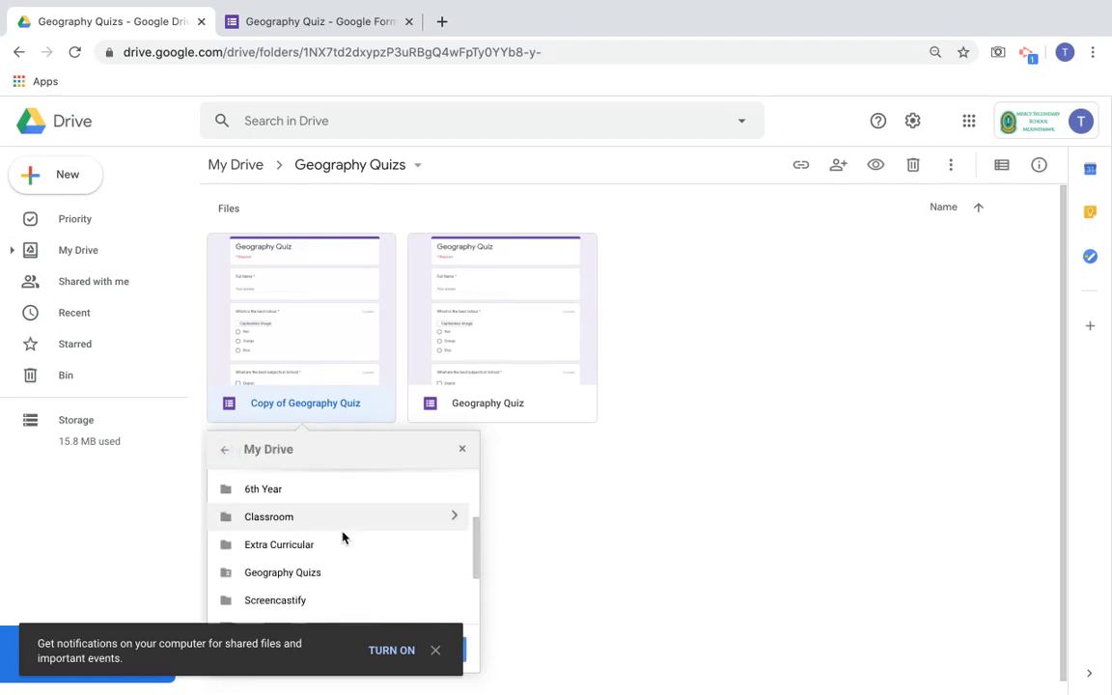
scroll(343, 537, up, 3)
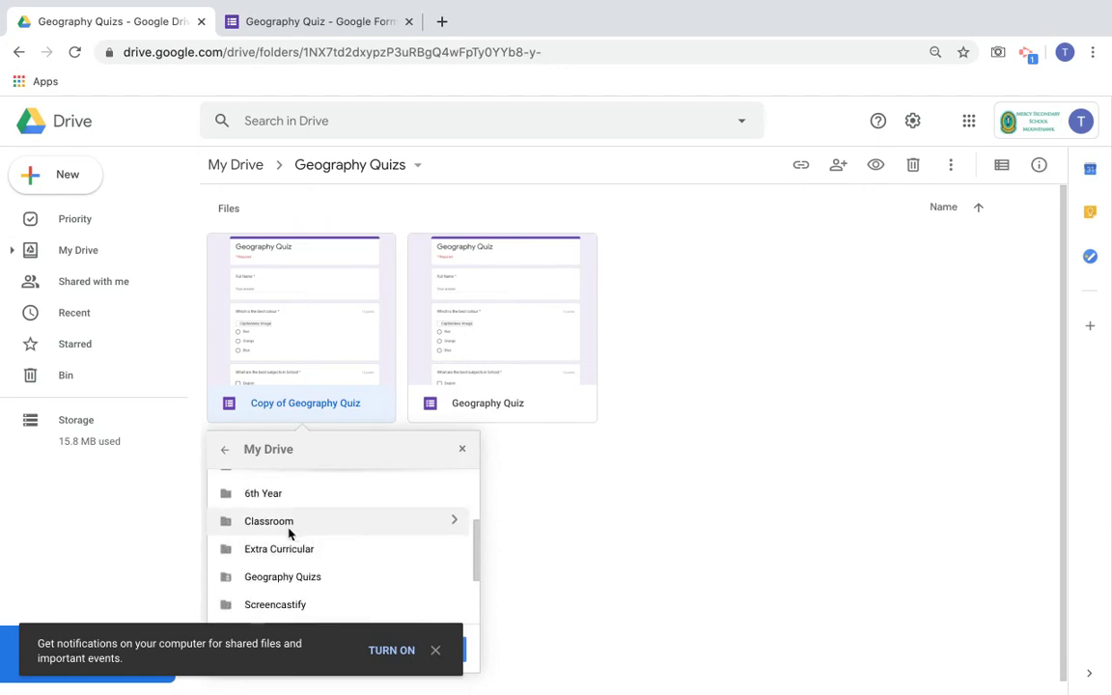
double_click(285, 530)
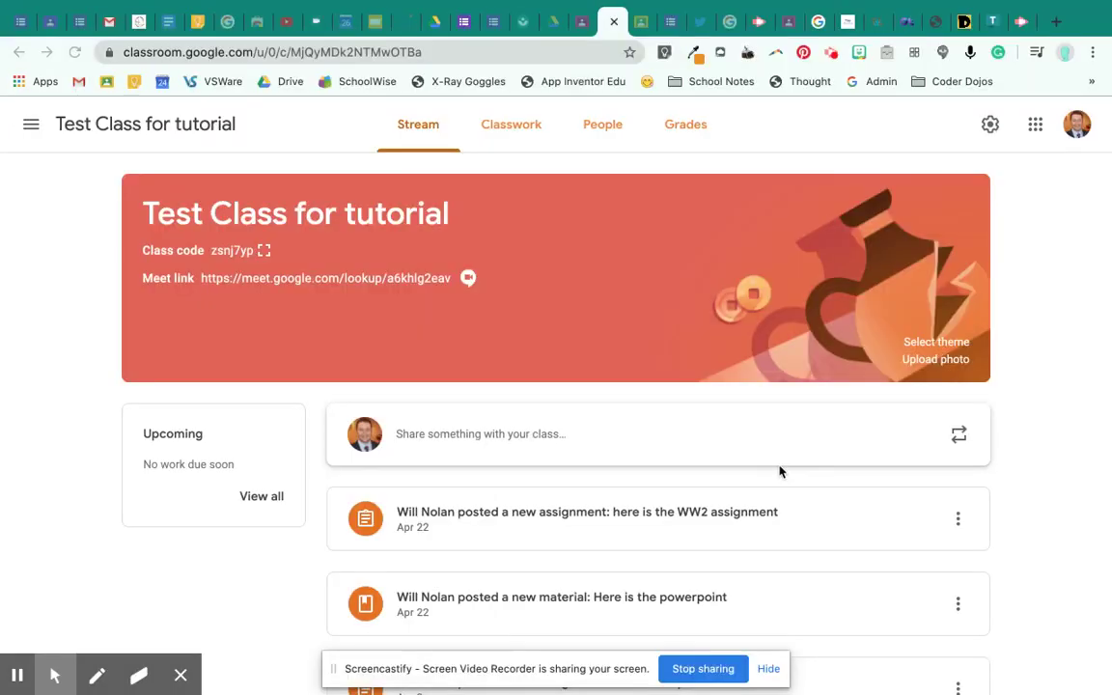
Switch to Google Classroom and start a new assignment in the classwork of "Test Class for tutorial"
click(772, 669)
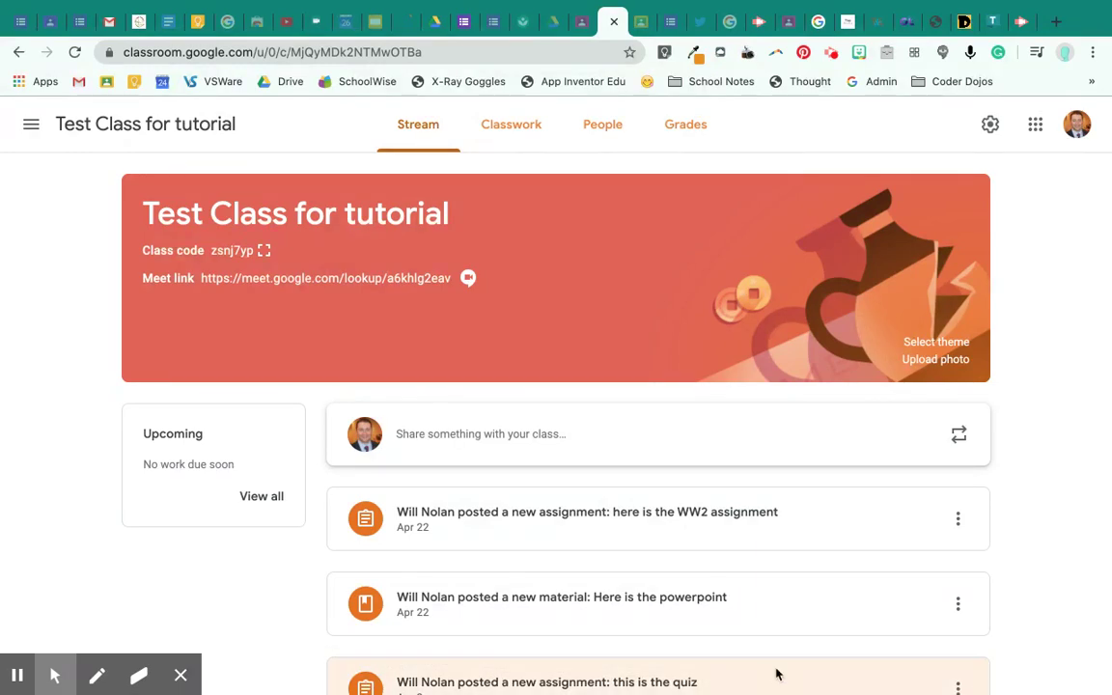
click(528, 129)
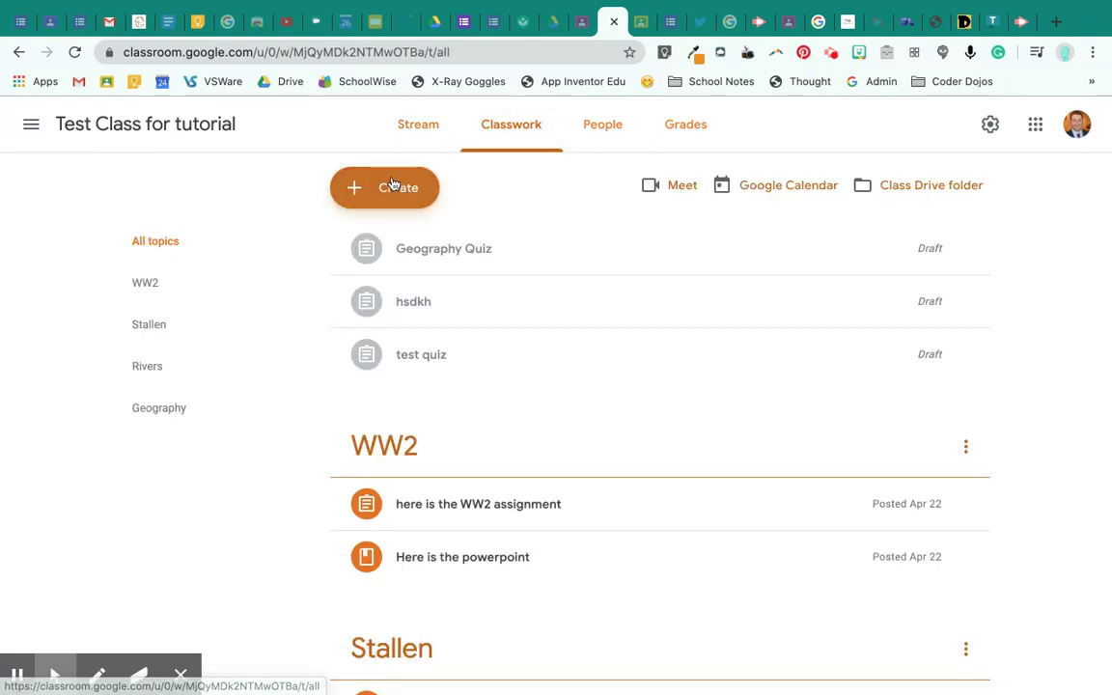
click(399, 188)
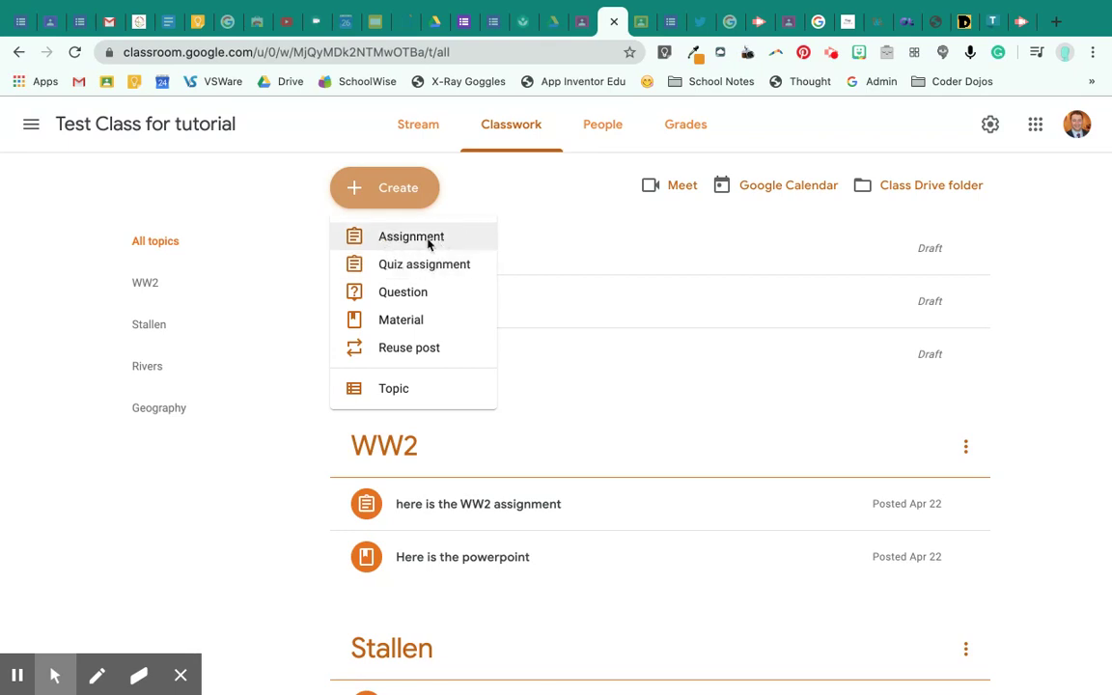
click(428, 244)
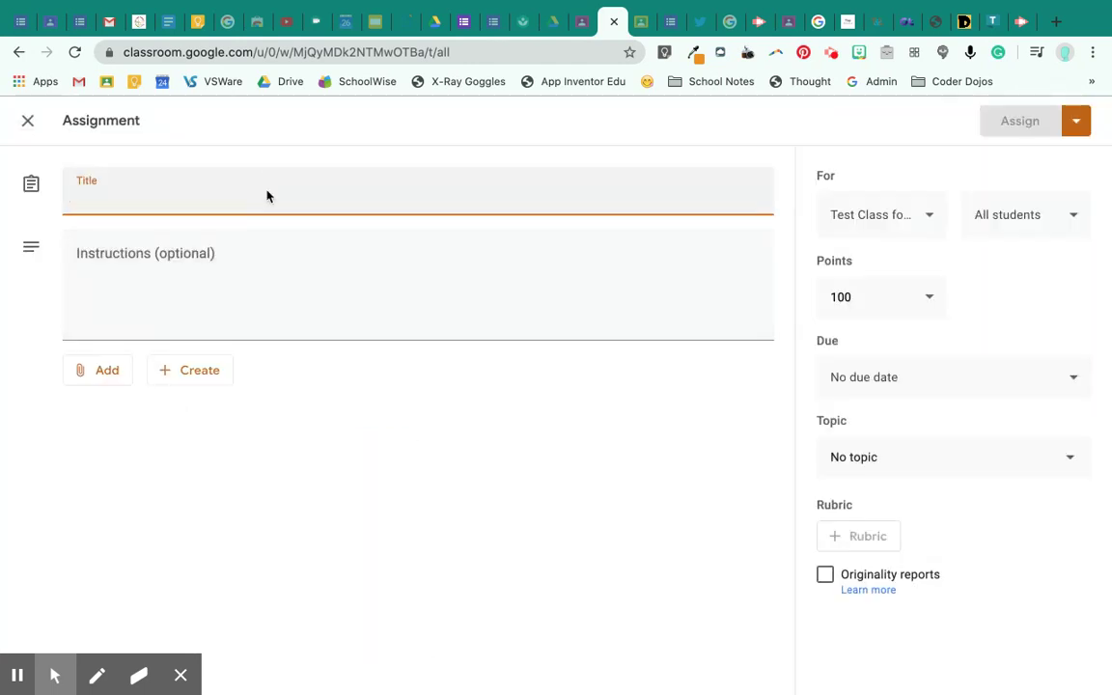
Title the assignment "Geography Quiz" and enter the instructions "Fill out the quiz"
text(Geogr)
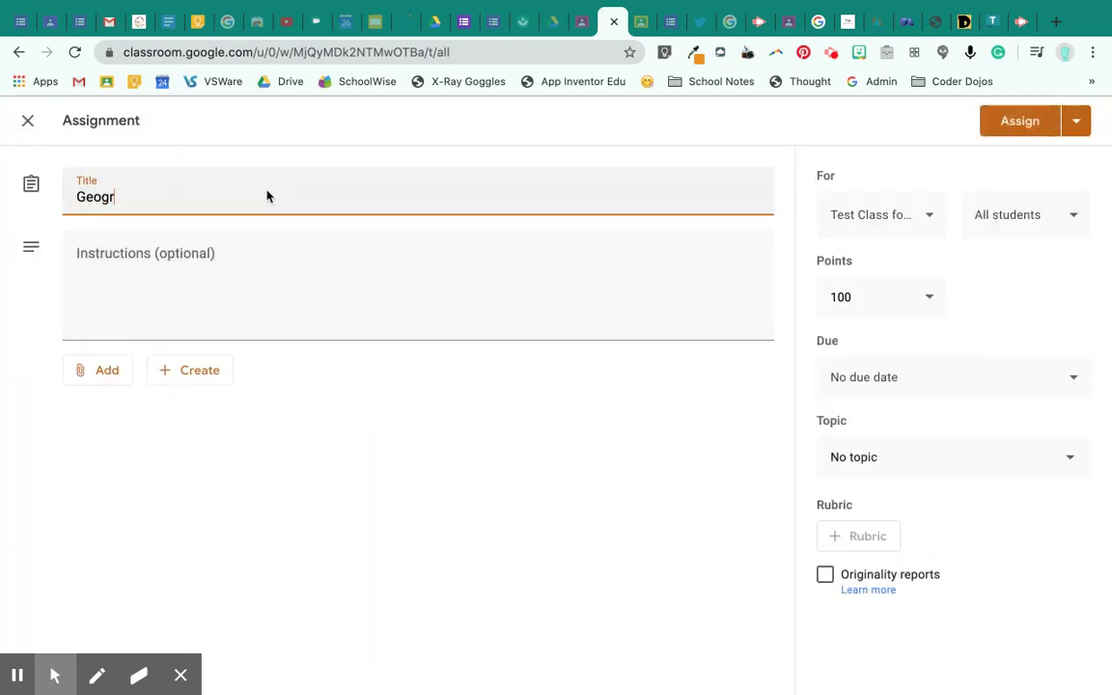
text(aphy)
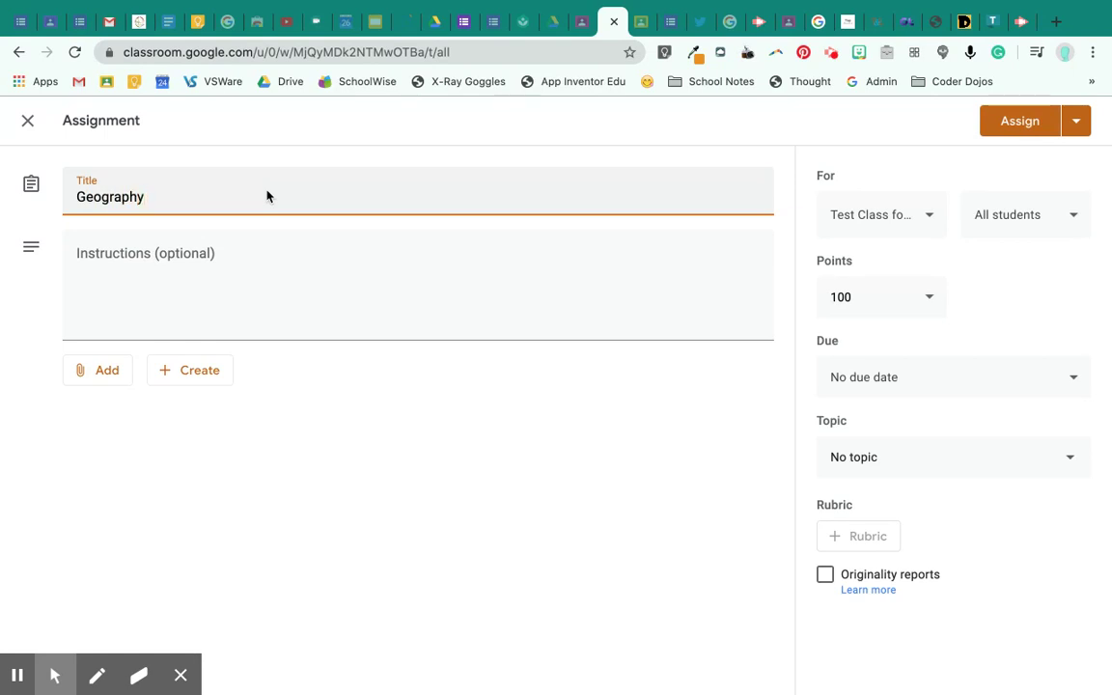
text( Quiz)
click(220, 260)
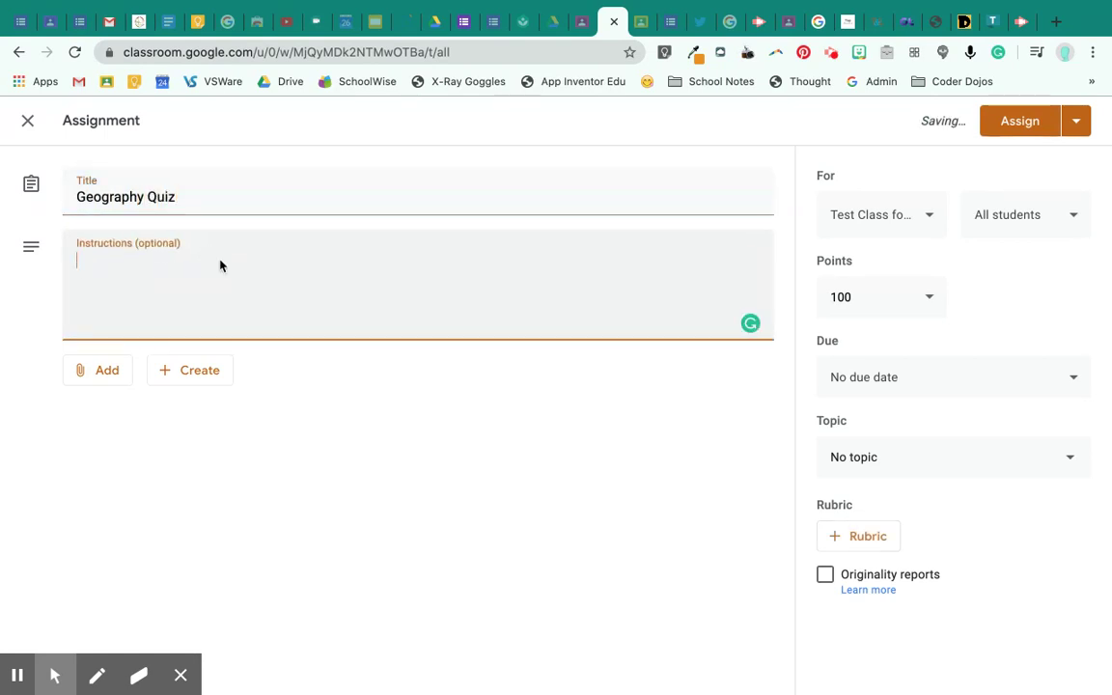
text(Fill out t)
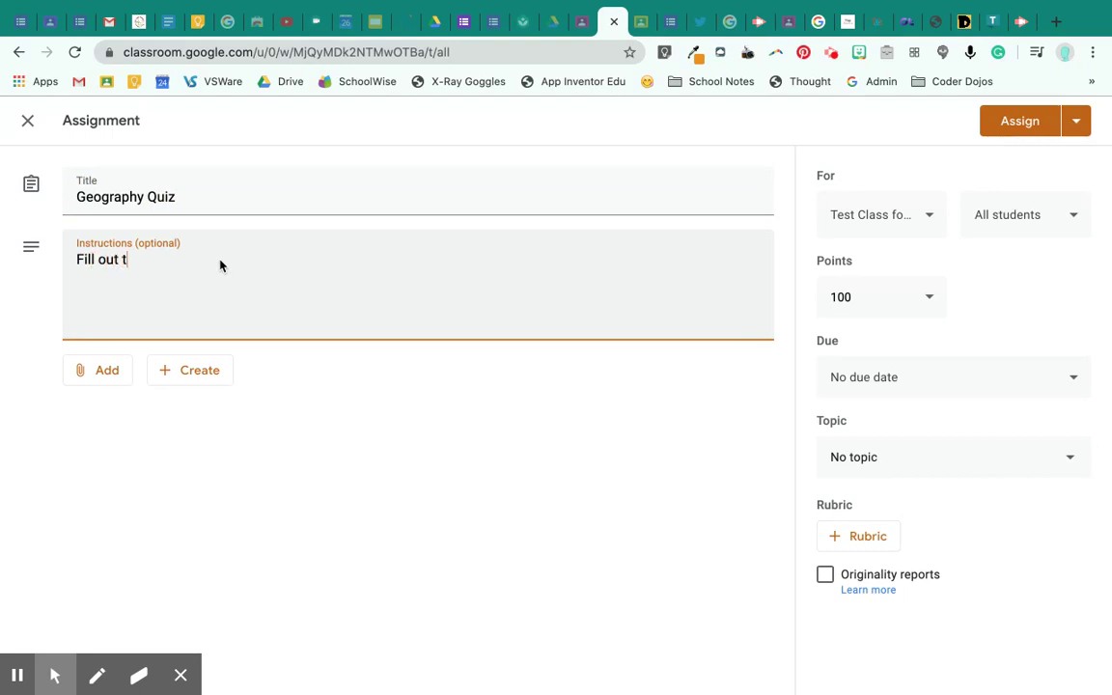
text(he quiz)
Attach the "Copy of Geography Quiz" form from Google Drive to the assignment
click(112, 375)
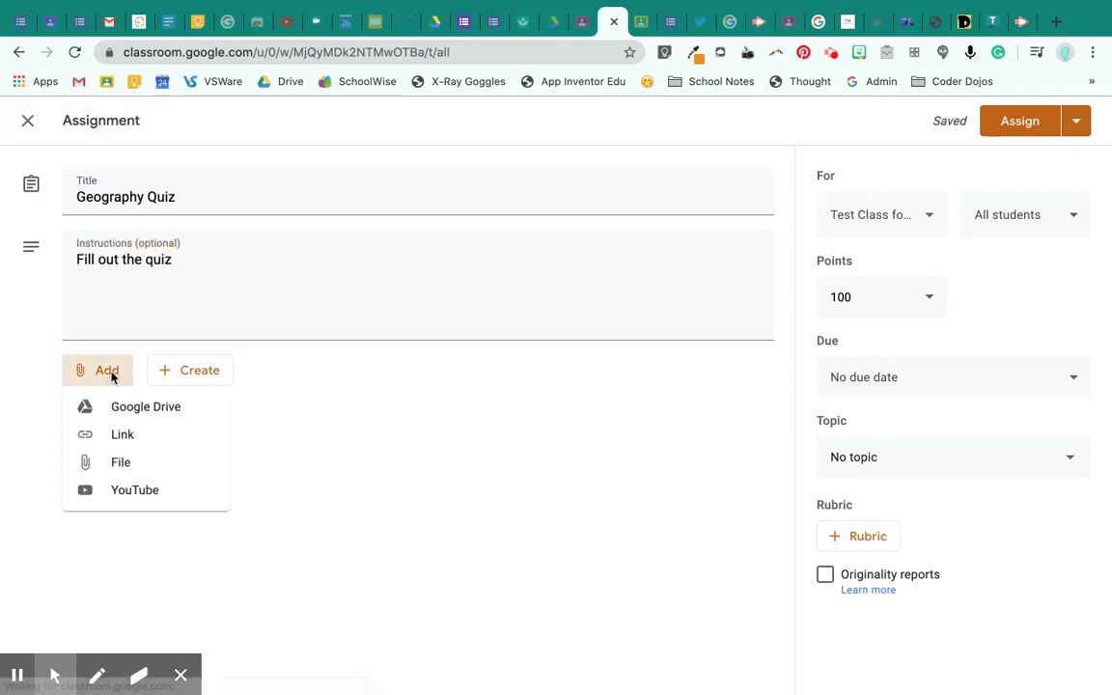
click(143, 412)
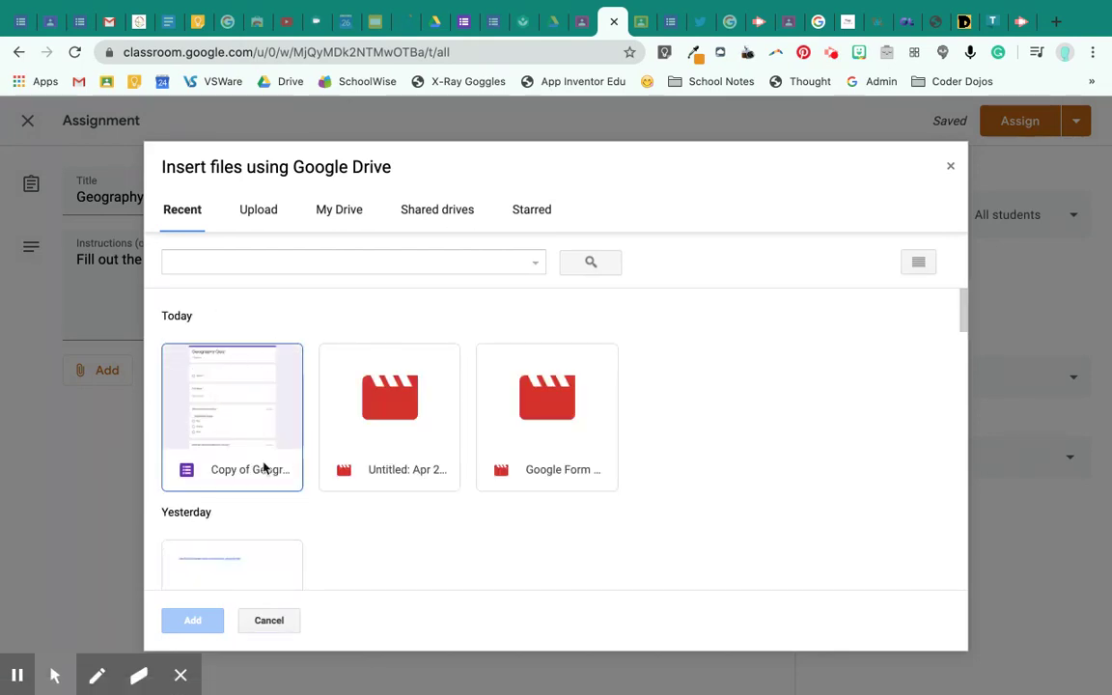
click(236, 380)
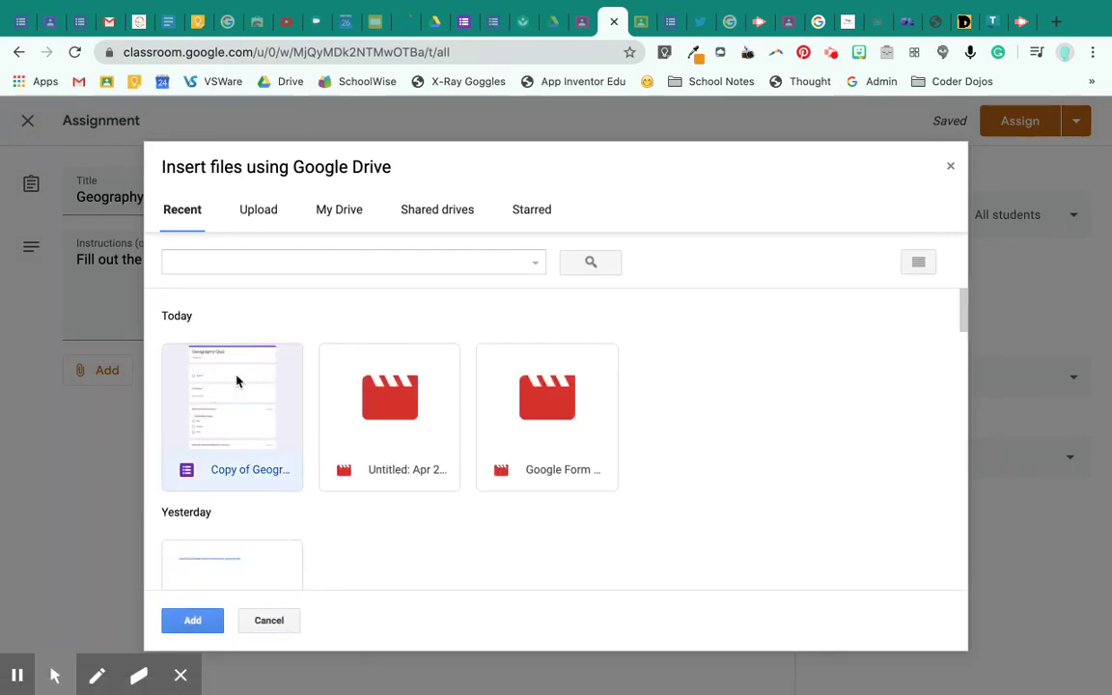
click(213, 625)
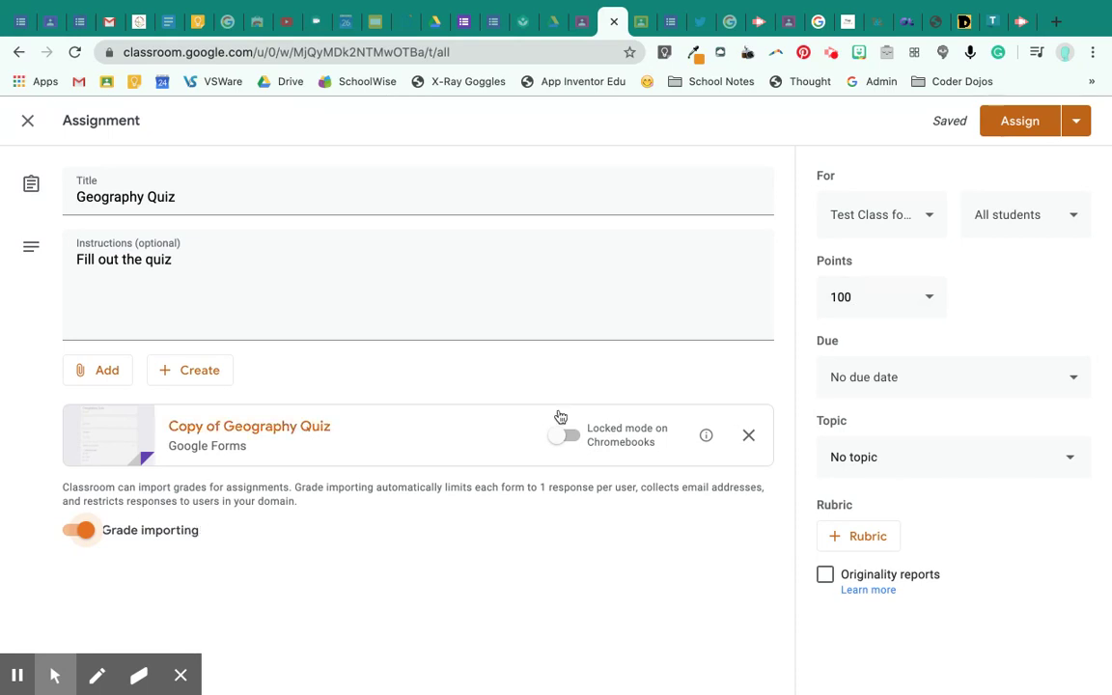
Set the assignment's due date to Apr 30, 2020 and its due time to 11:59 AM
click(896, 381)
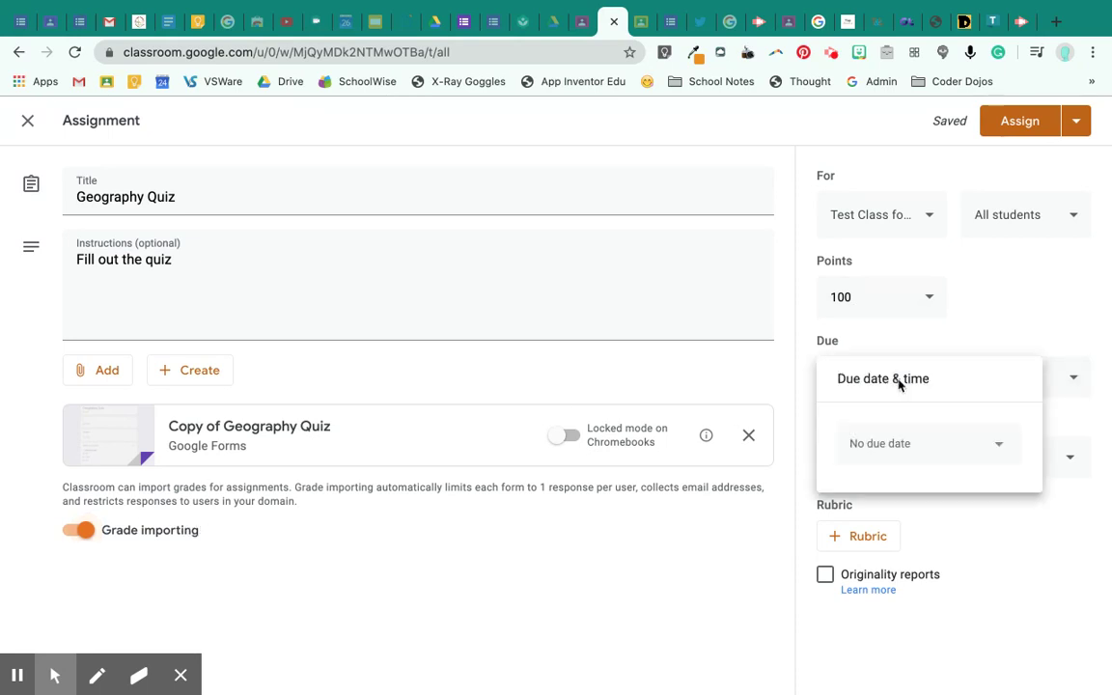
click(939, 449)
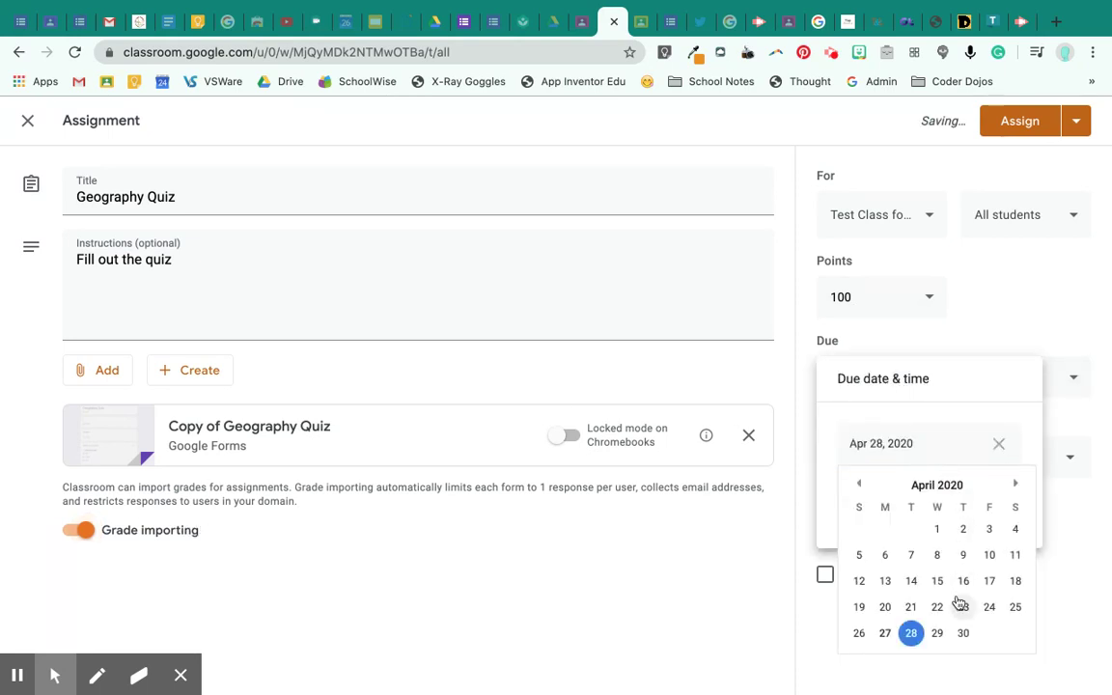
click(963, 634)
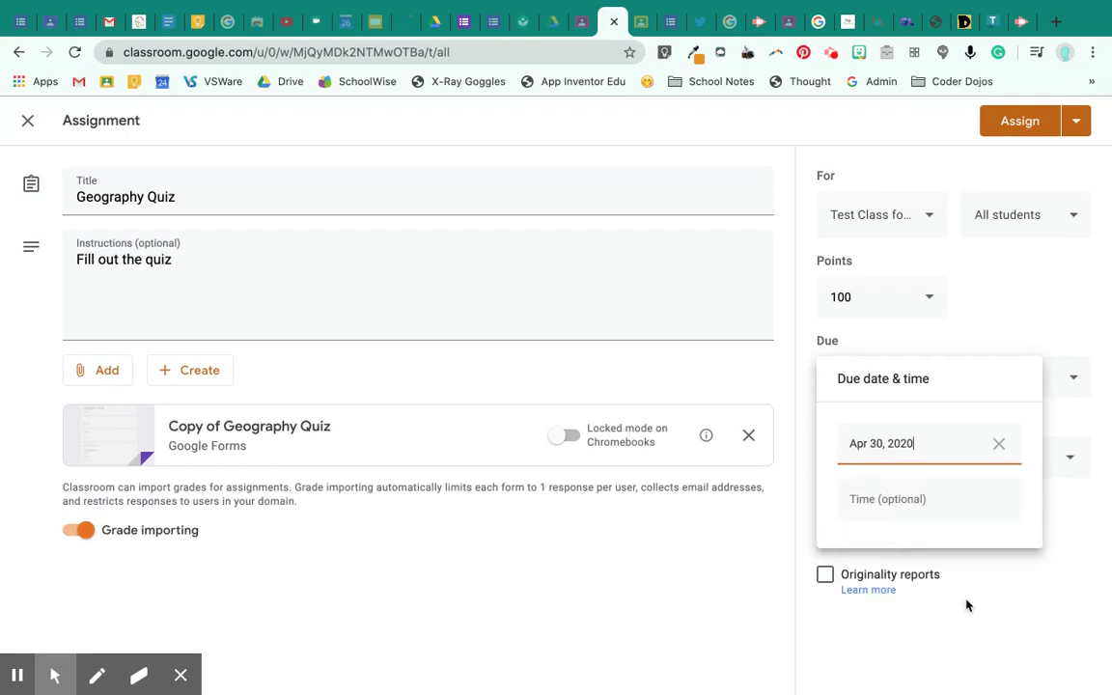
click(873, 500)
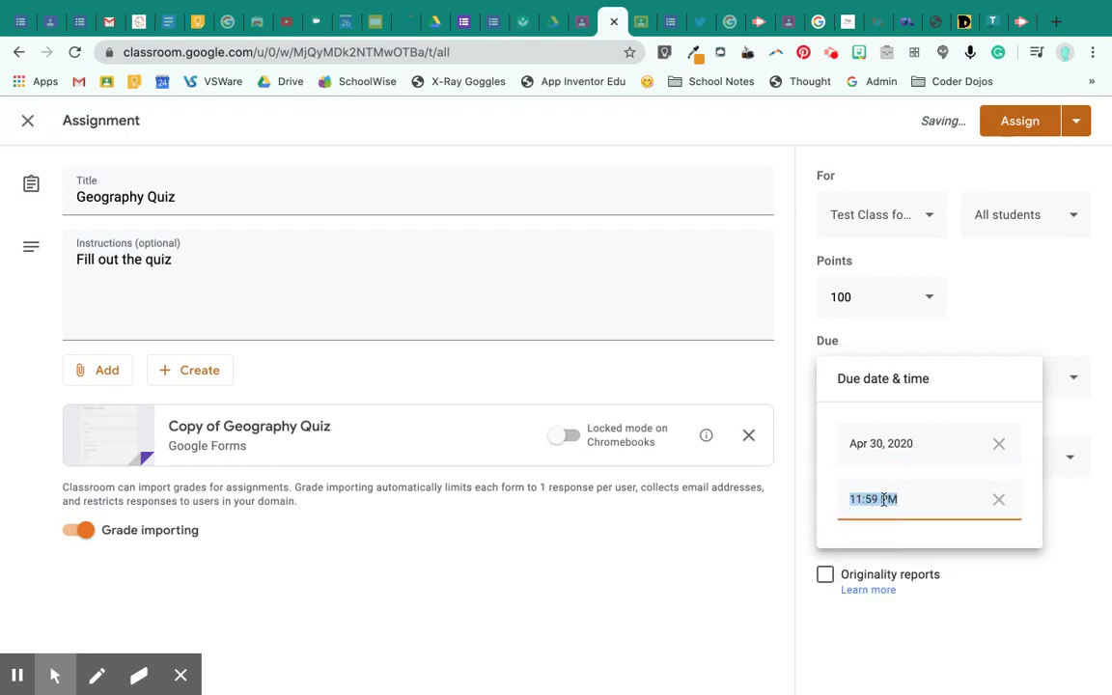
click(883, 499)
key(BackSpace)
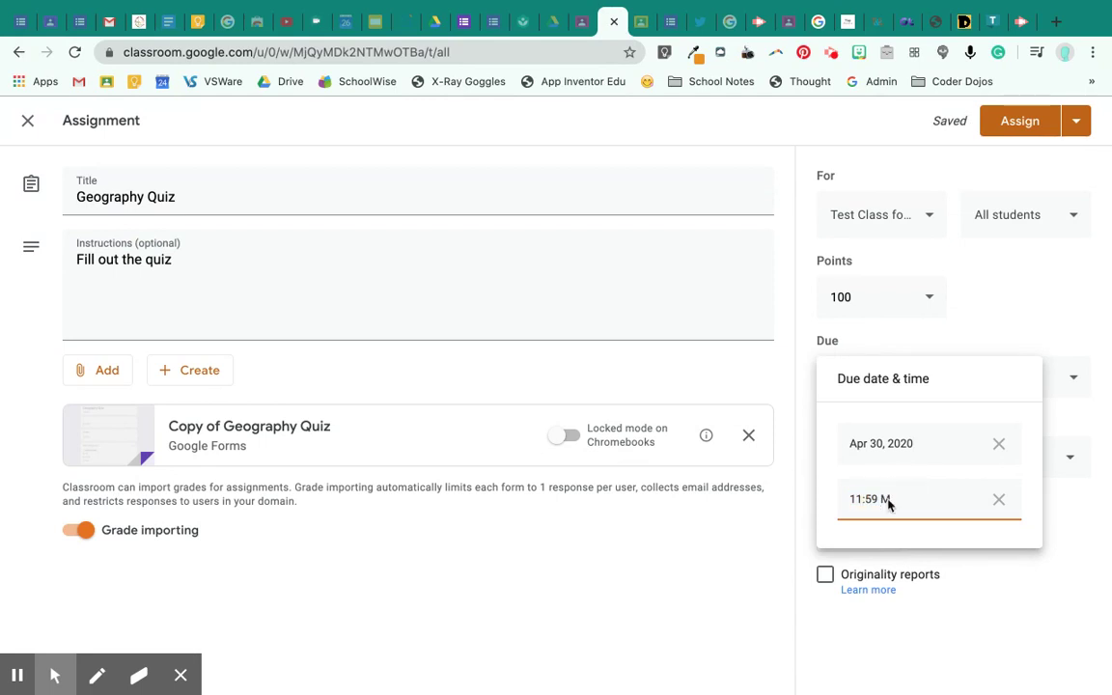
text(A)
click(1075, 541)
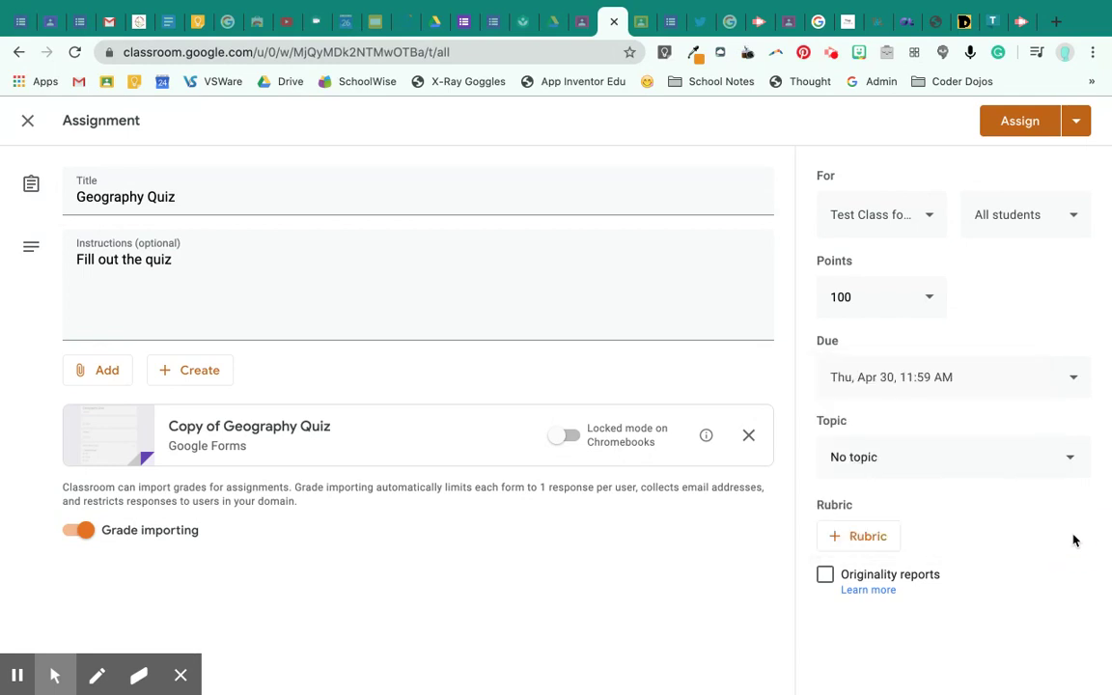
File the assignment under the Geography topic and assign it to the class
click(889, 459)
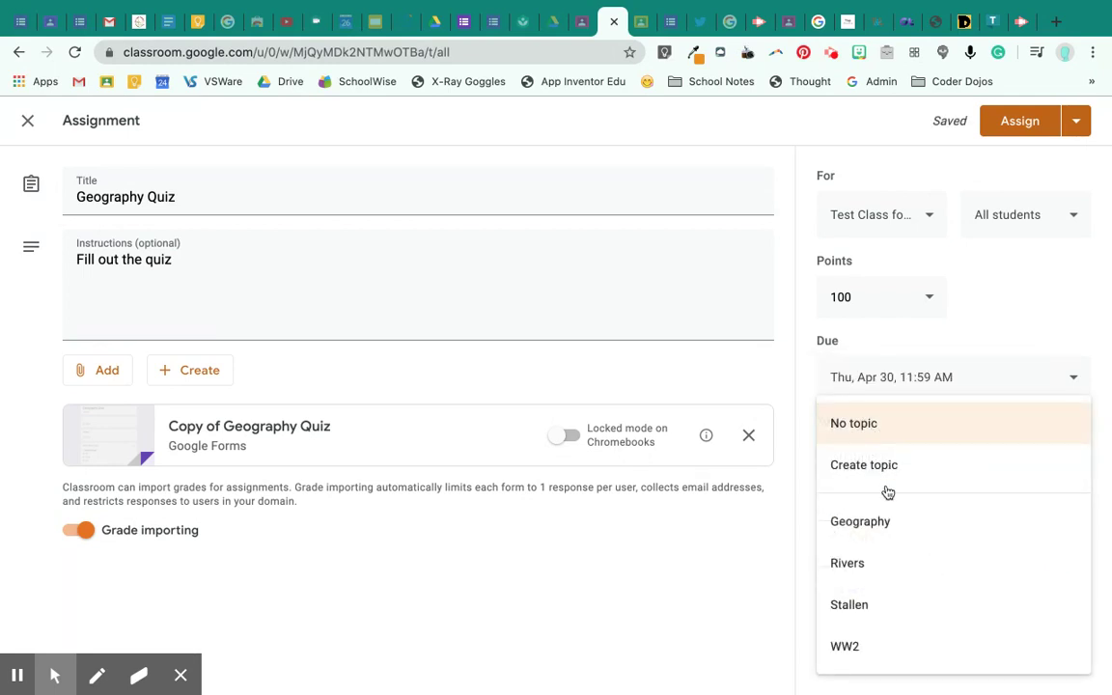
click(866, 530)
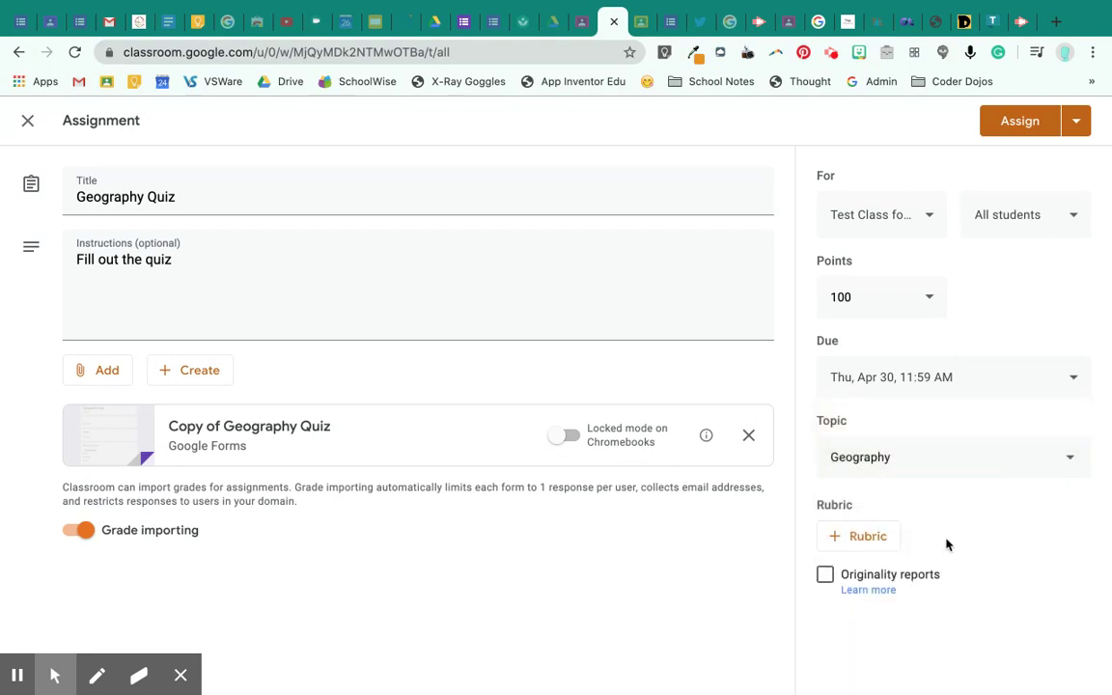
click(1036, 123)
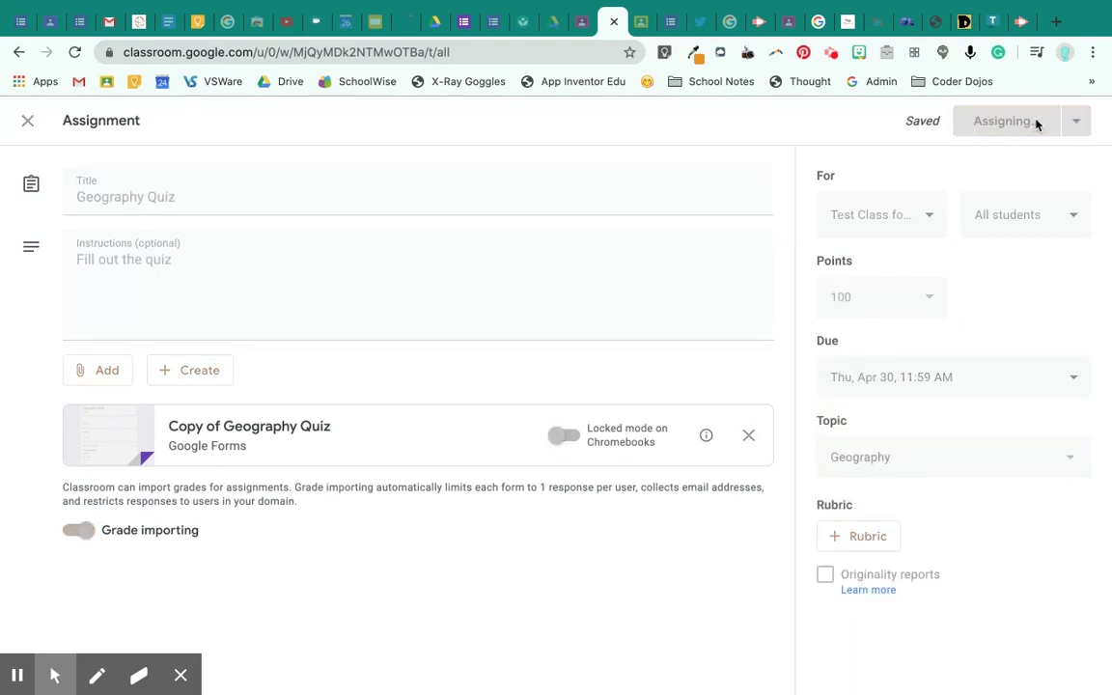